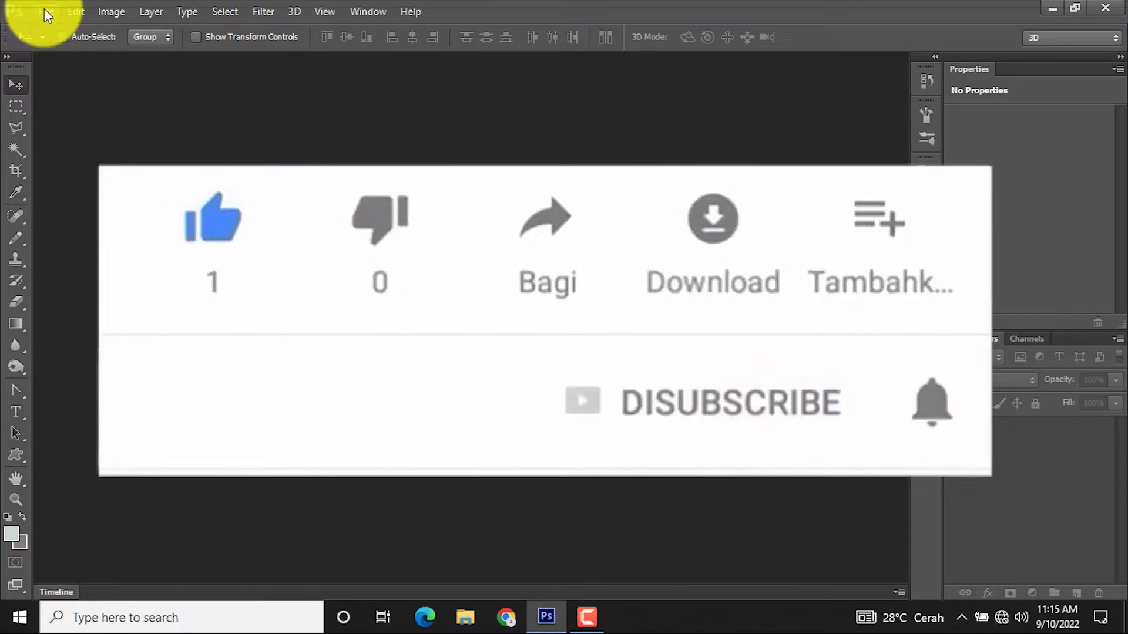
Create a new 20 × 20 cm, 300 ppi document named 'Logo U'
click(46, 10)
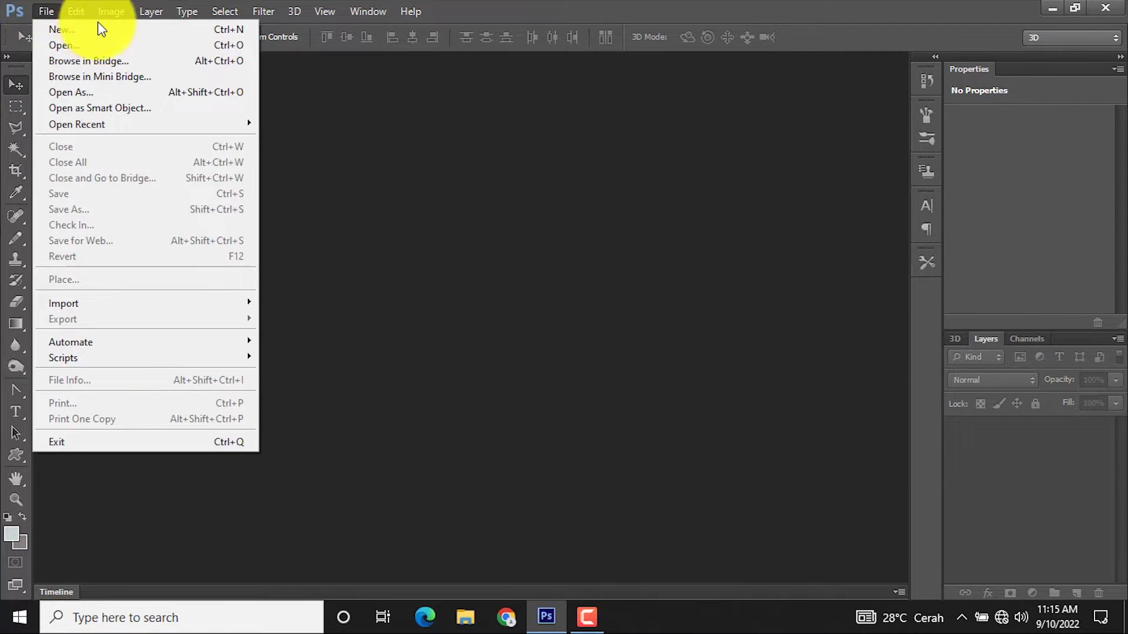
click(115, 29)
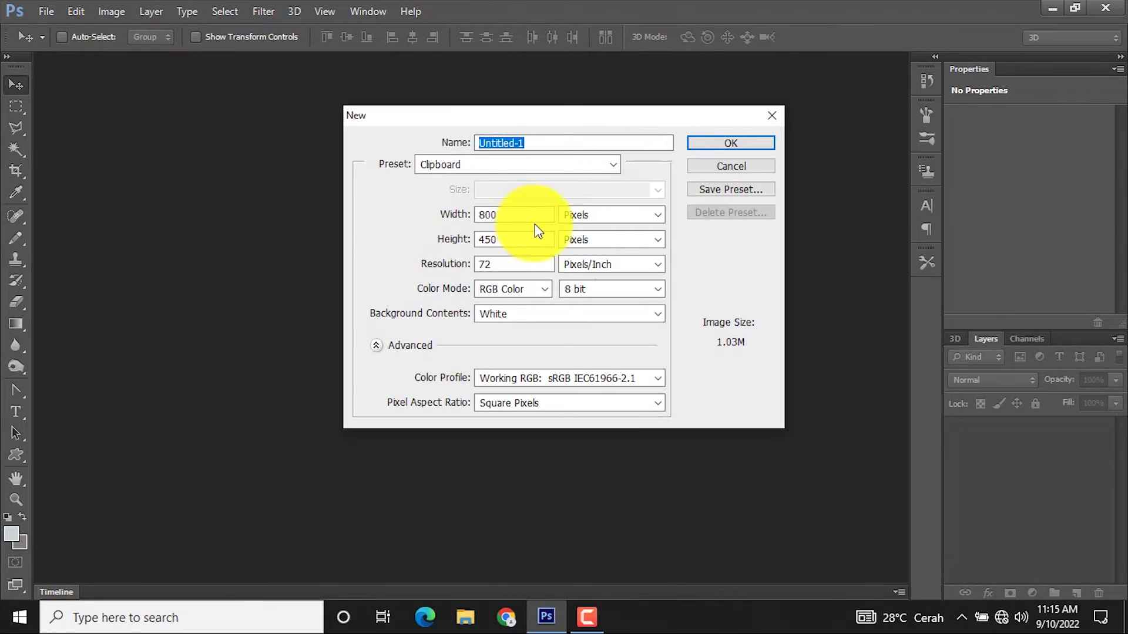
click(564, 216)
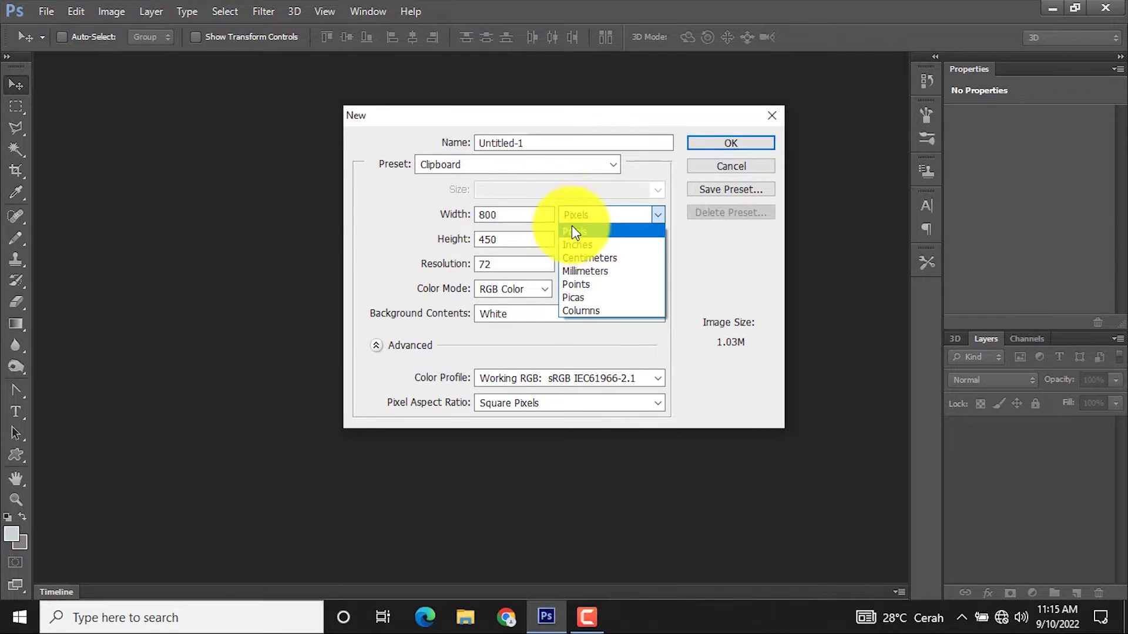
click(592, 259)
drag(537, 216, 462, 228)
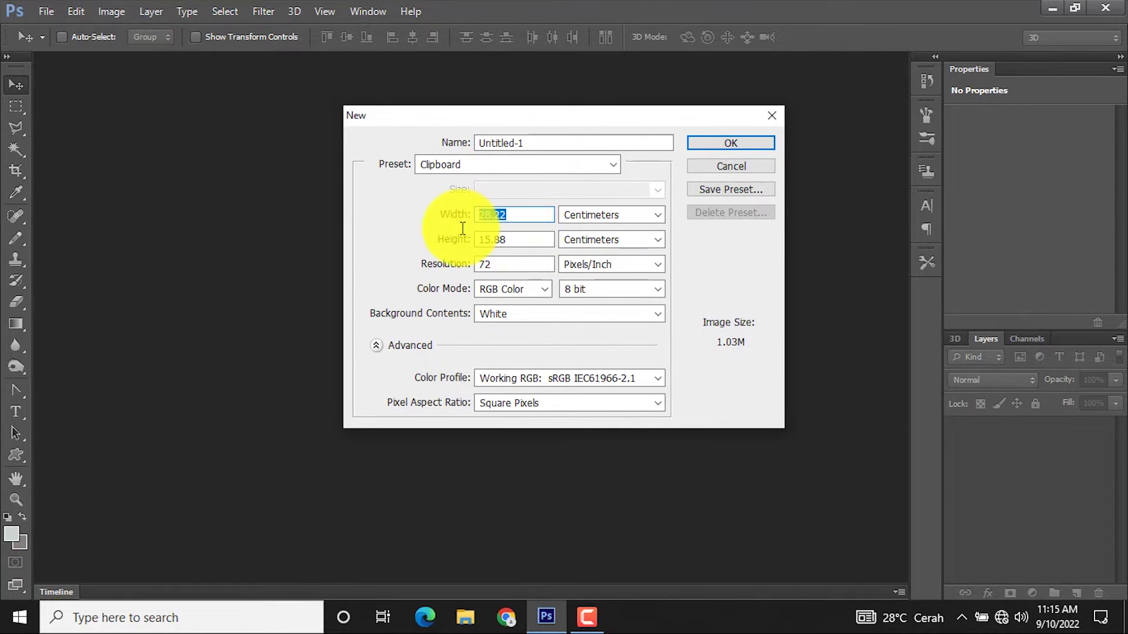
text(20)
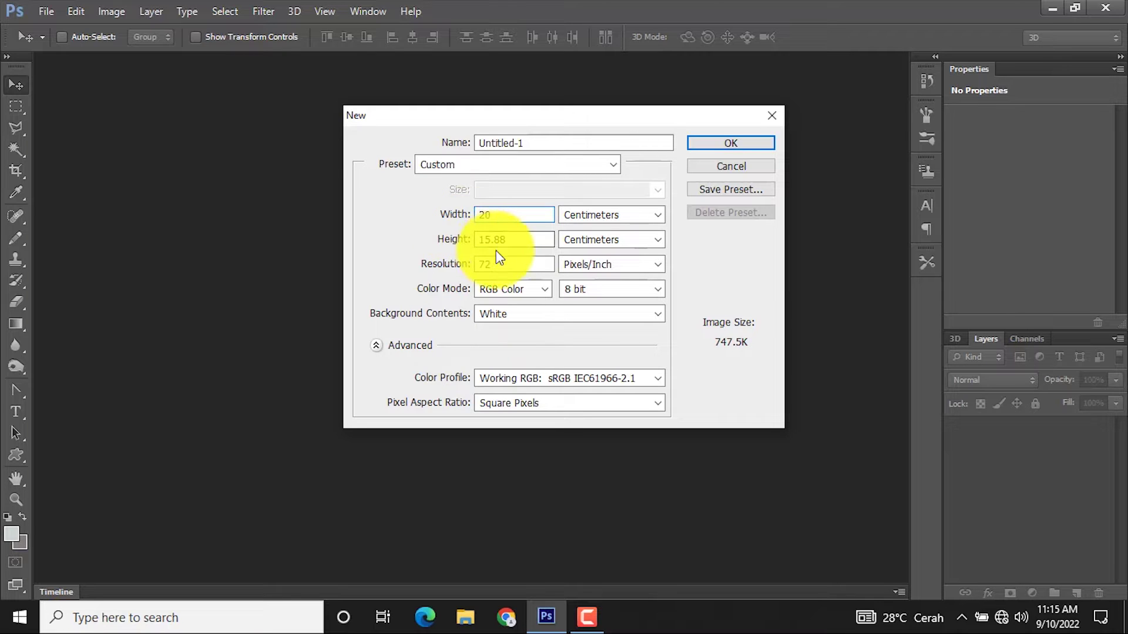
drag(537, 240, 473, 249)
text(20)
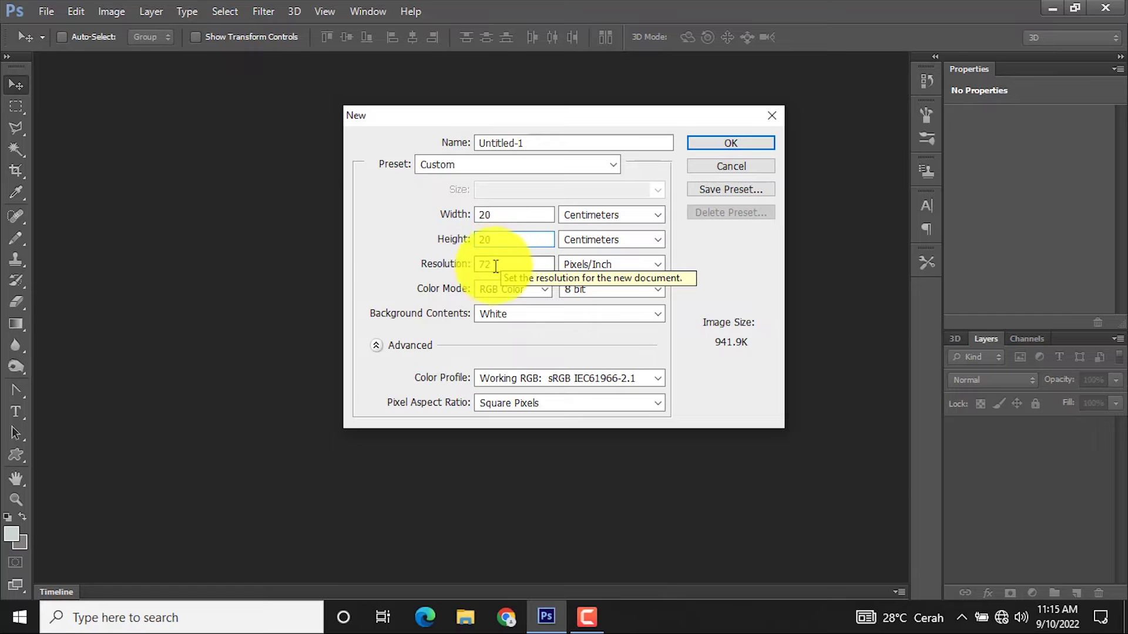
drag(496, 263, 480, 265)
text(300)
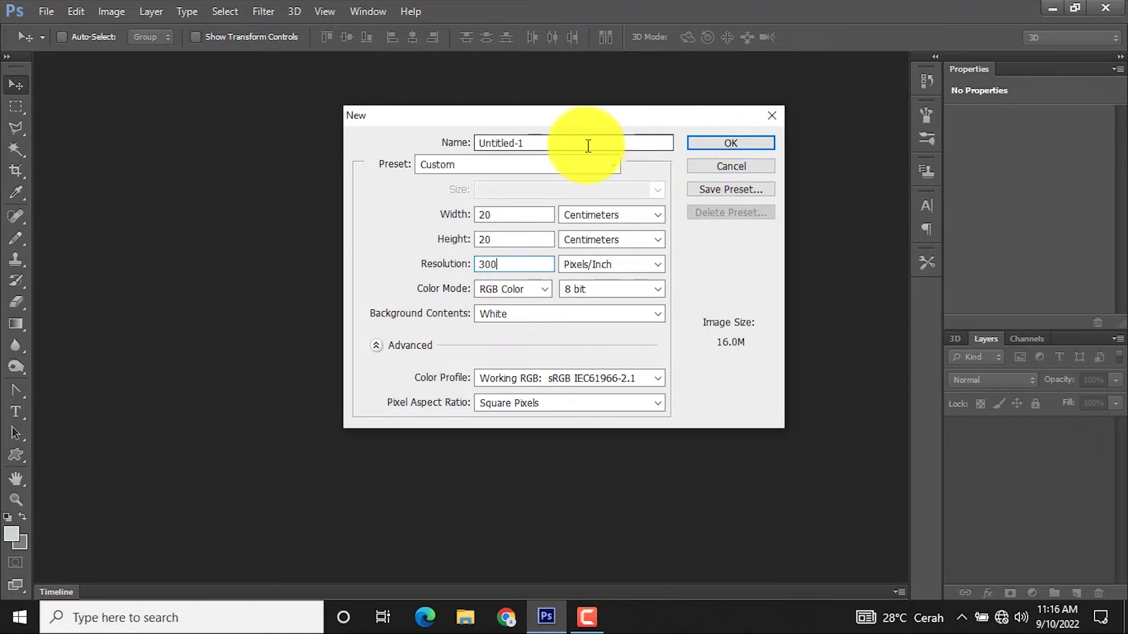
drag(532, 143, 472, 147)
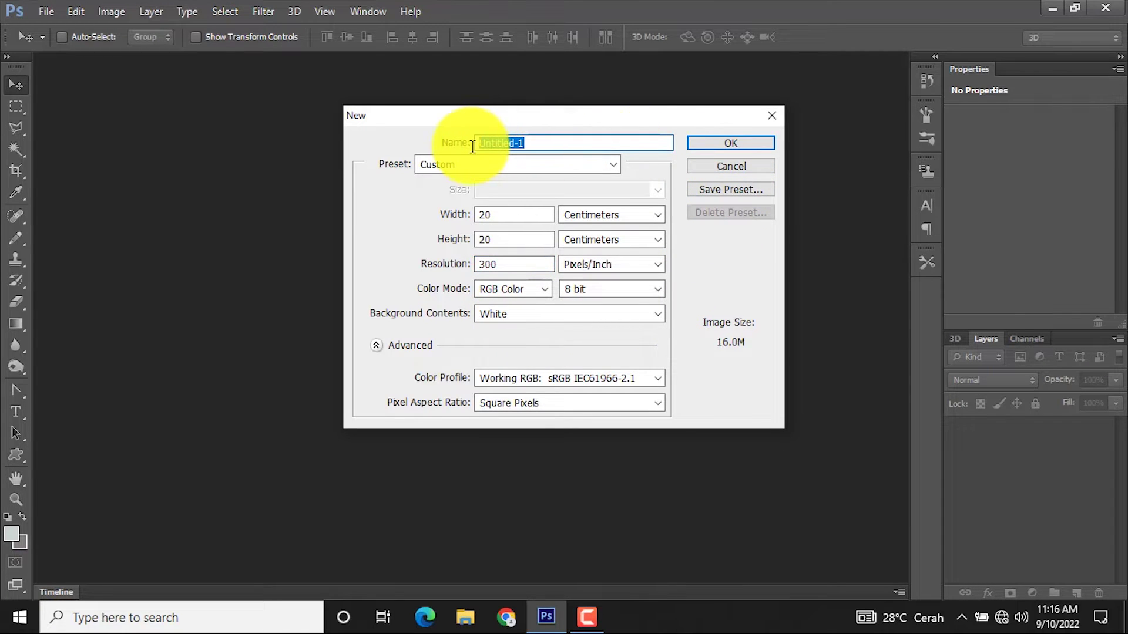
key(BackSpace)
text(Logo U)
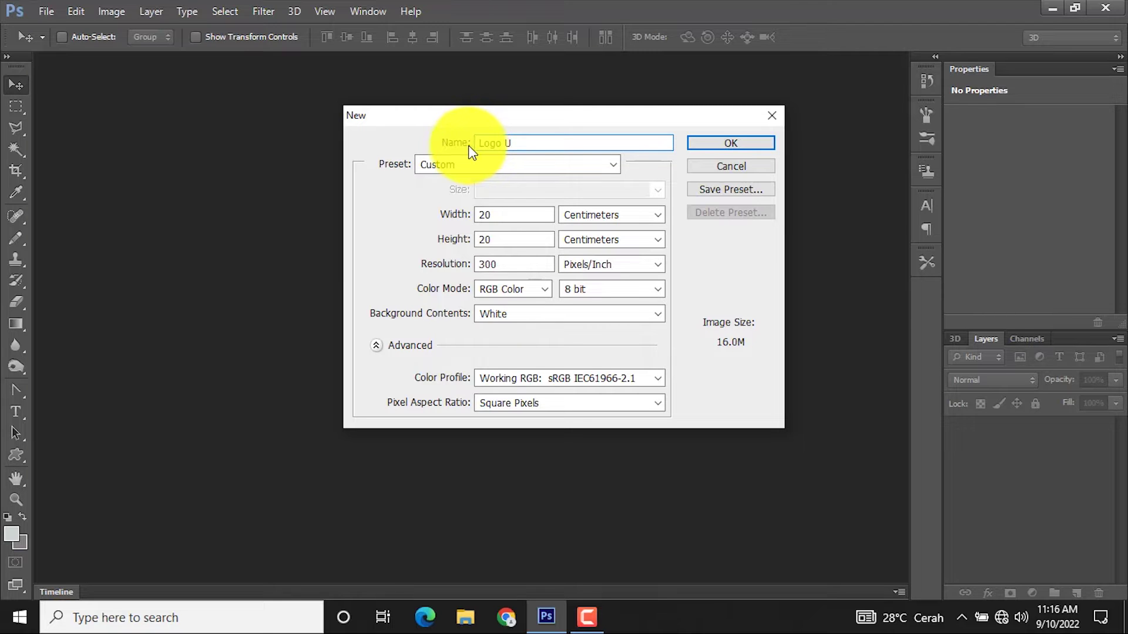
click(706, 145)
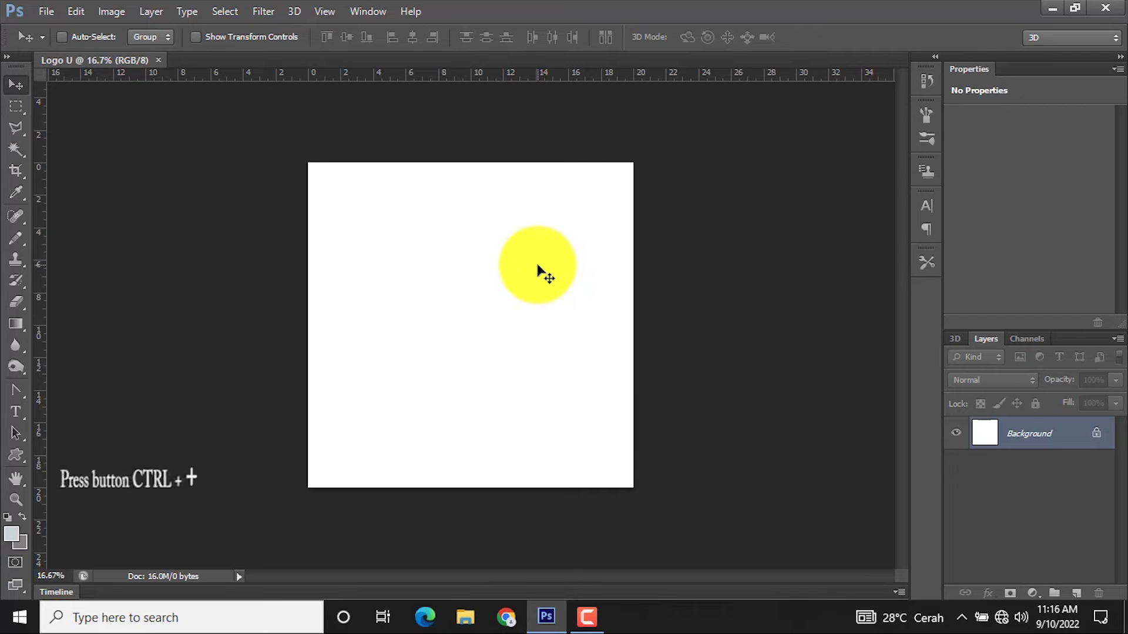
Zoom in and turn on the grid over the blank Logo U canvas
key(ctrl+plus)
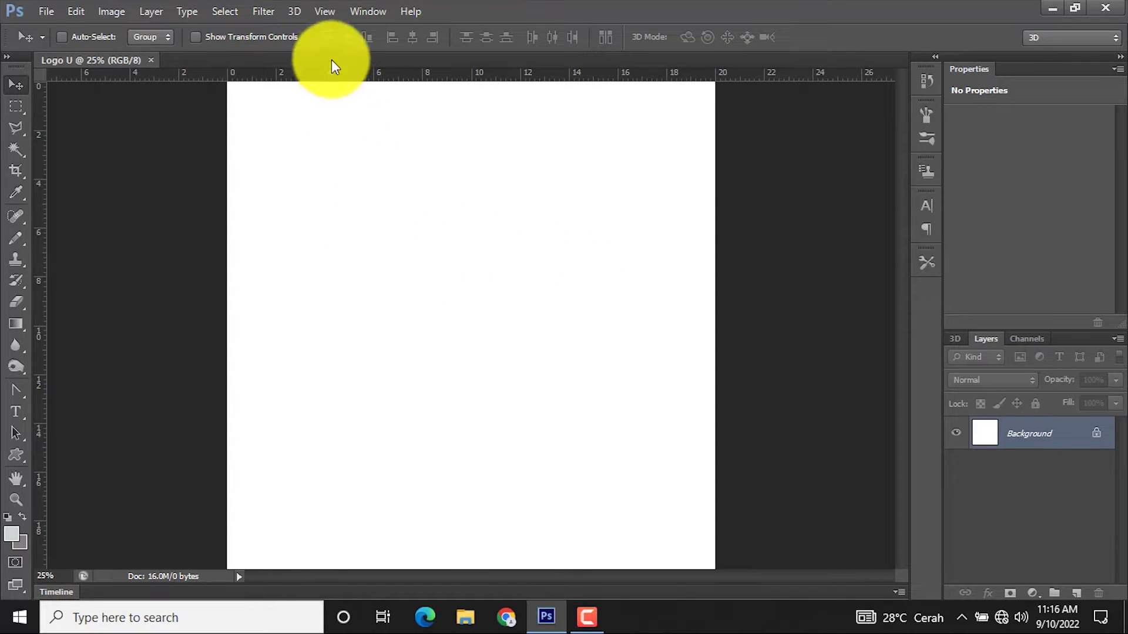
click(324, 12)
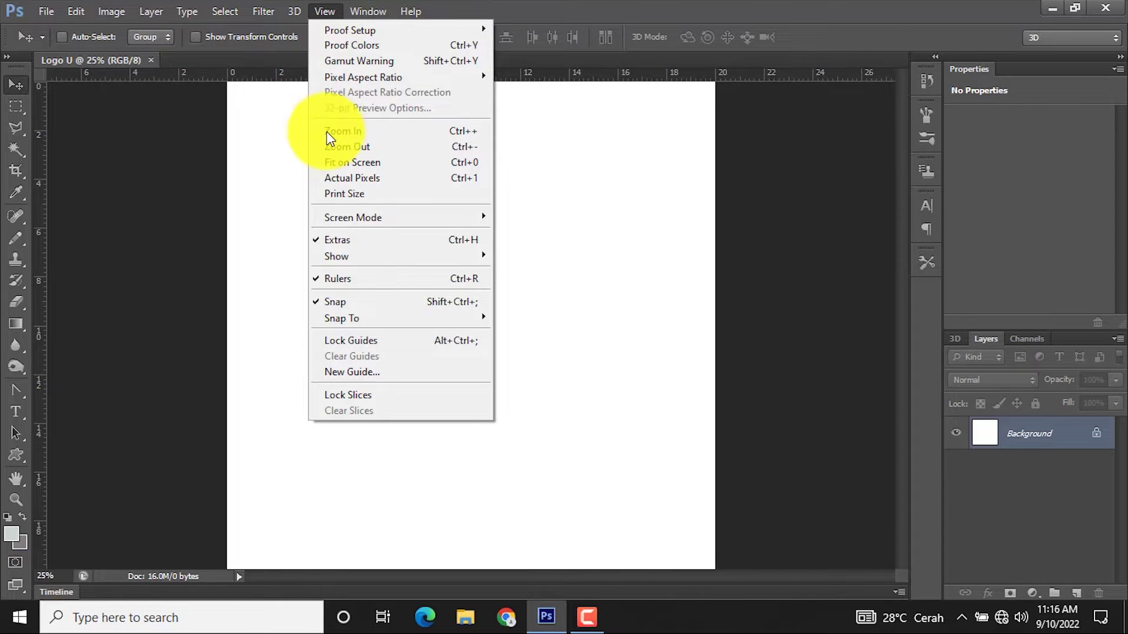
mouse_move(379, 256)
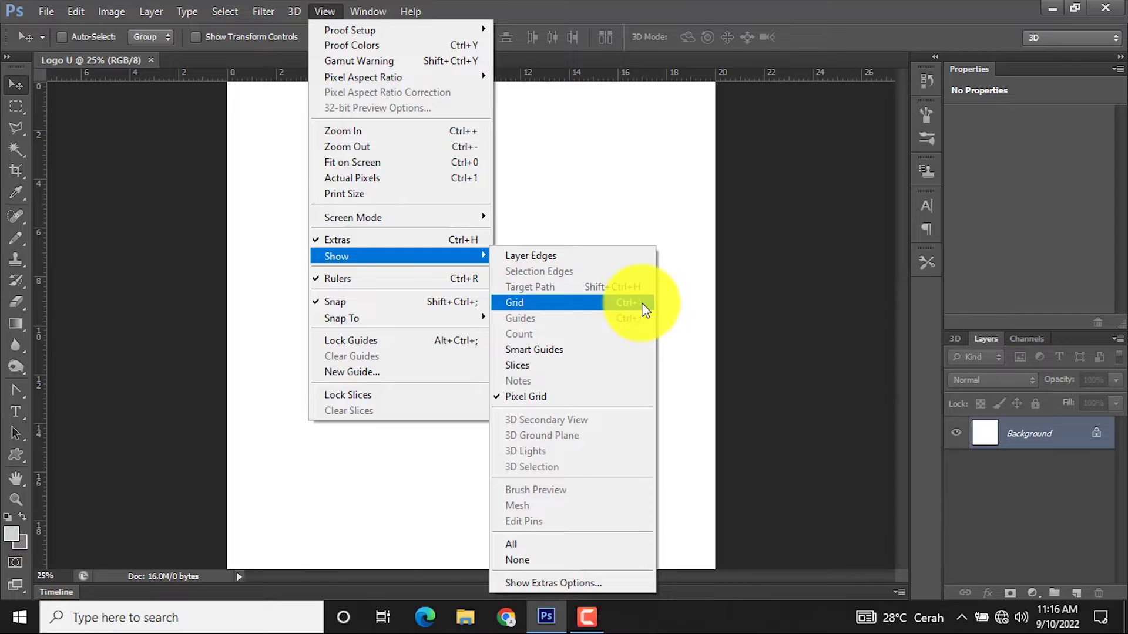
click(640, 304)
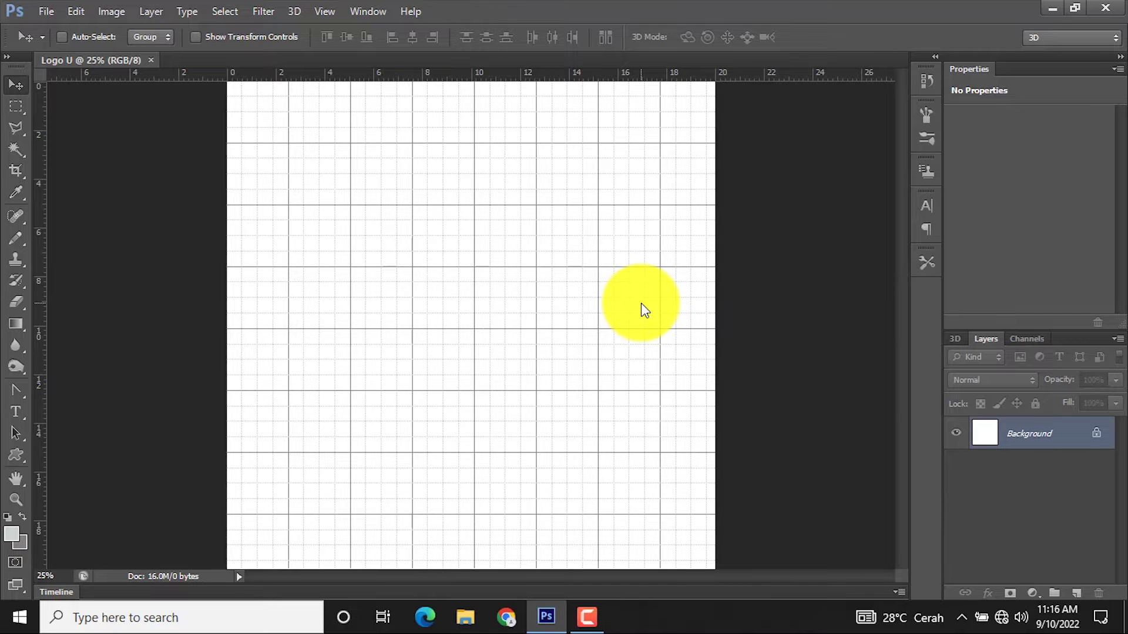
click(24, 393)
drag(24, 393, 73, 390)
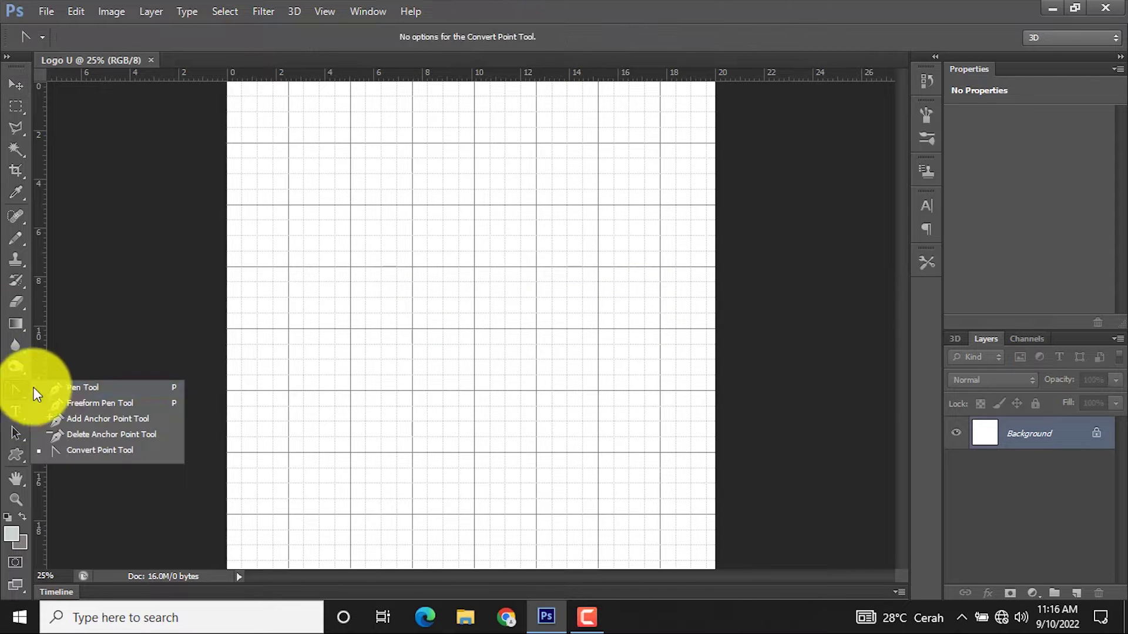
Trace an angular U with pointed tips and bottom as a Pen path on grid points
click(109, 389)
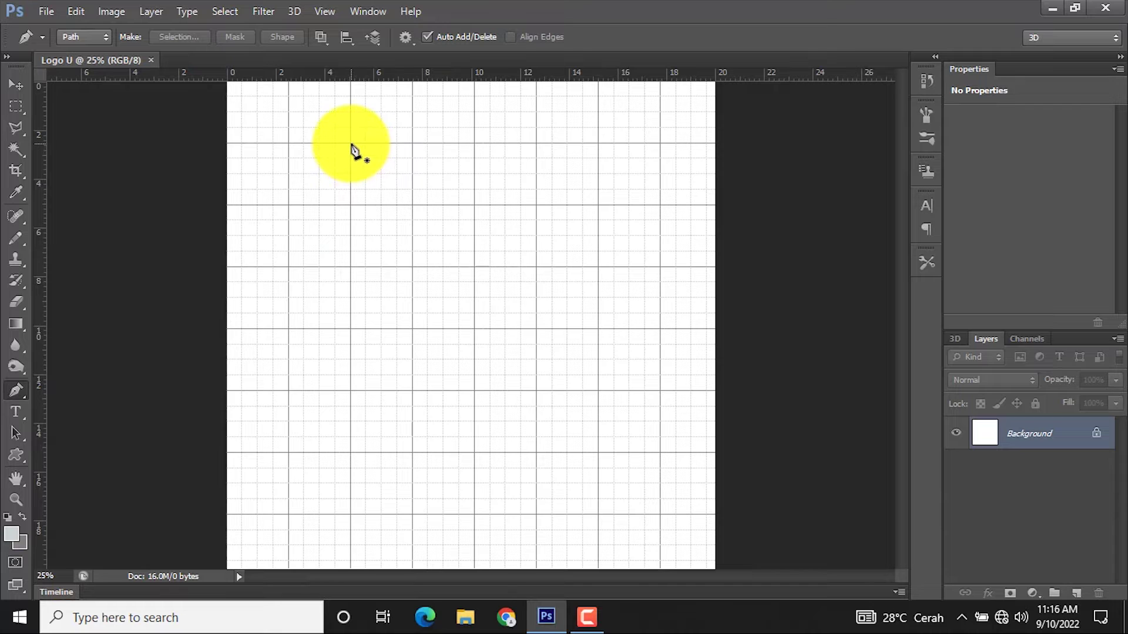
click(352, 144)
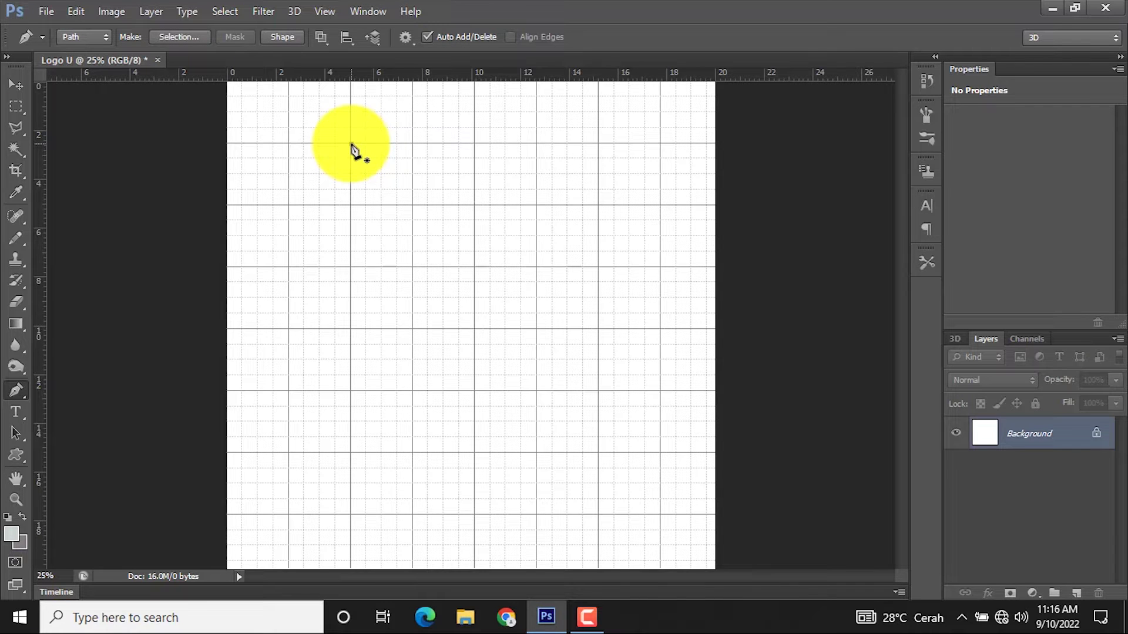
click(413, 205)
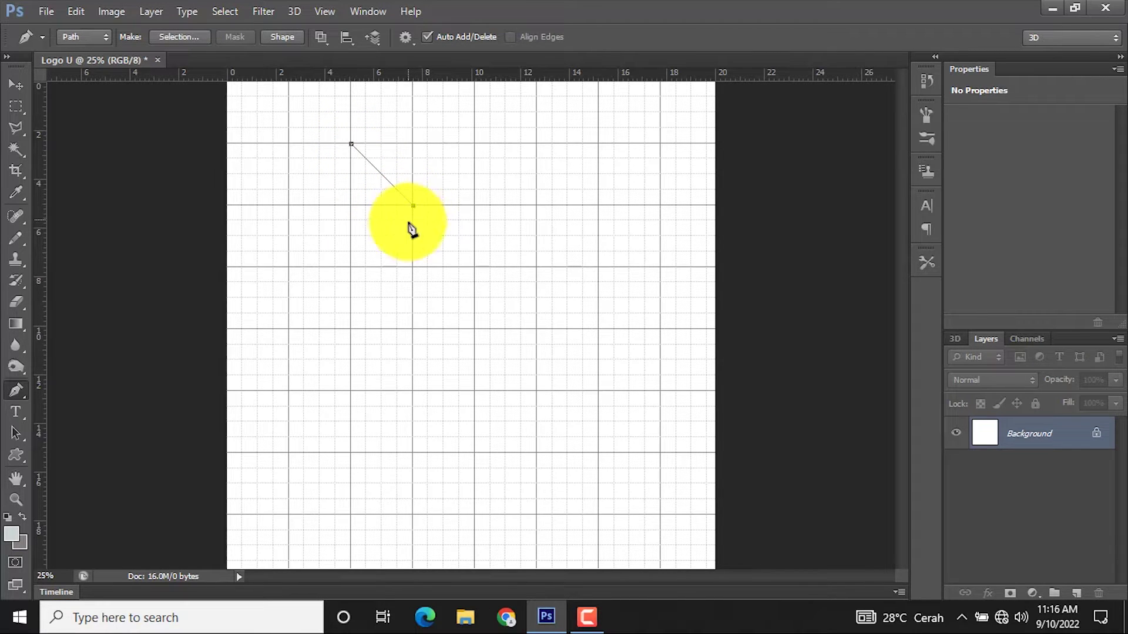
click(413, 390)
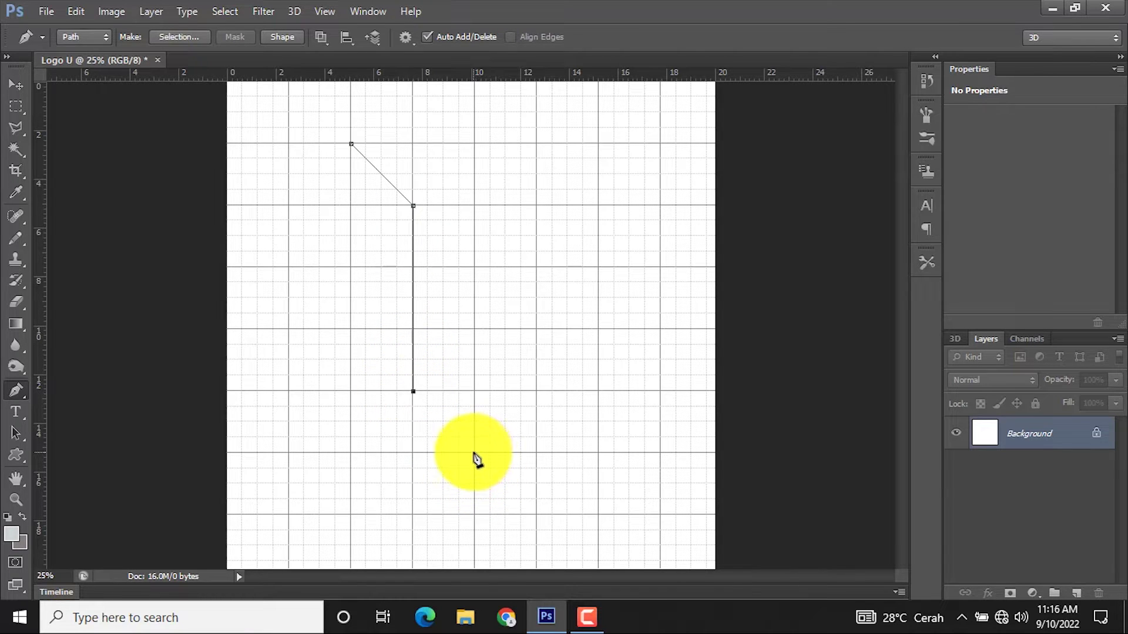
click(475, 454)
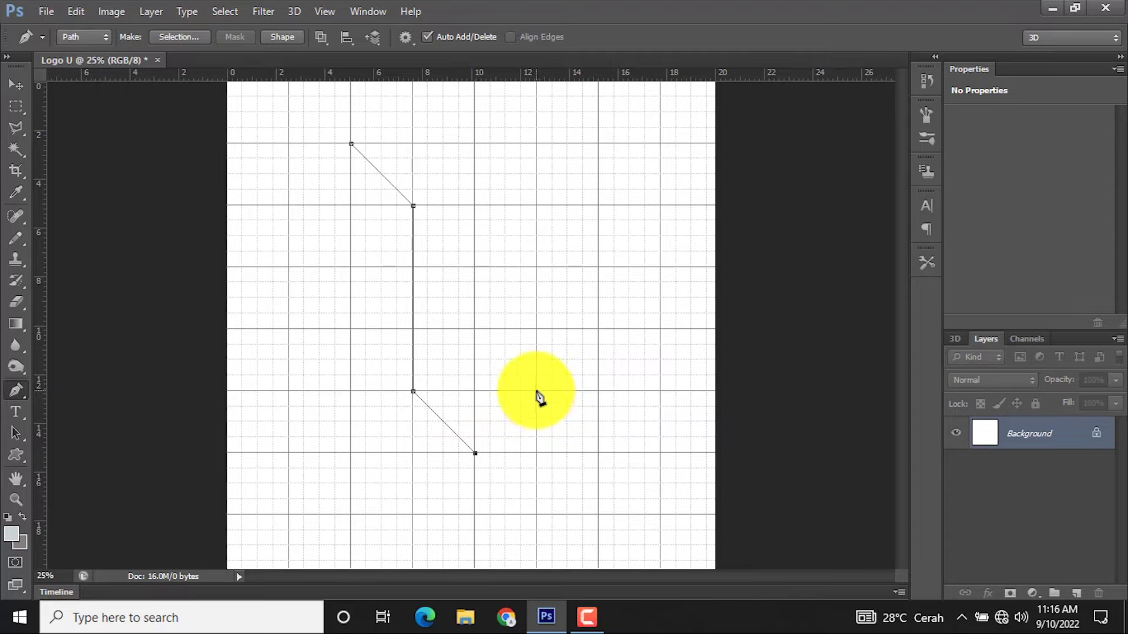
click(536, 391)
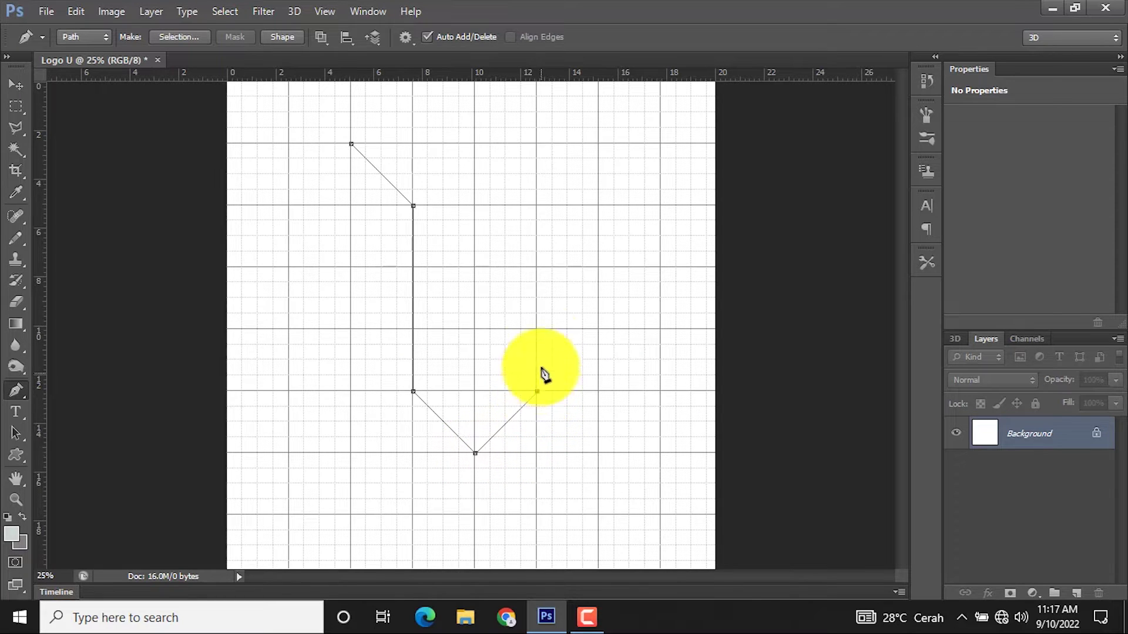
click(537, 205)
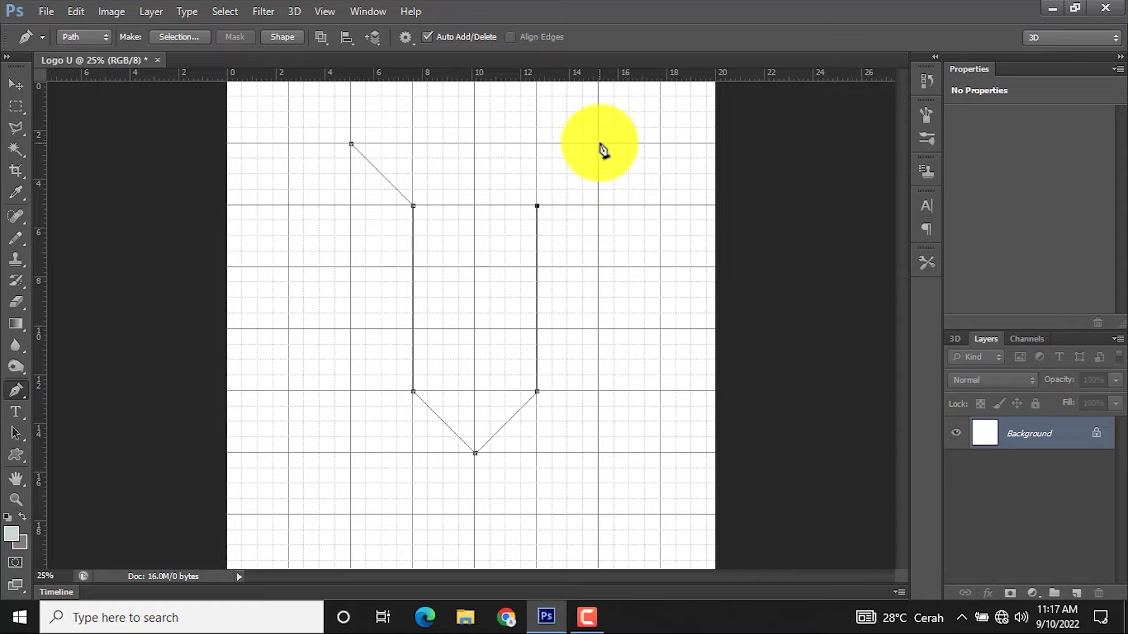
click(599, 144)
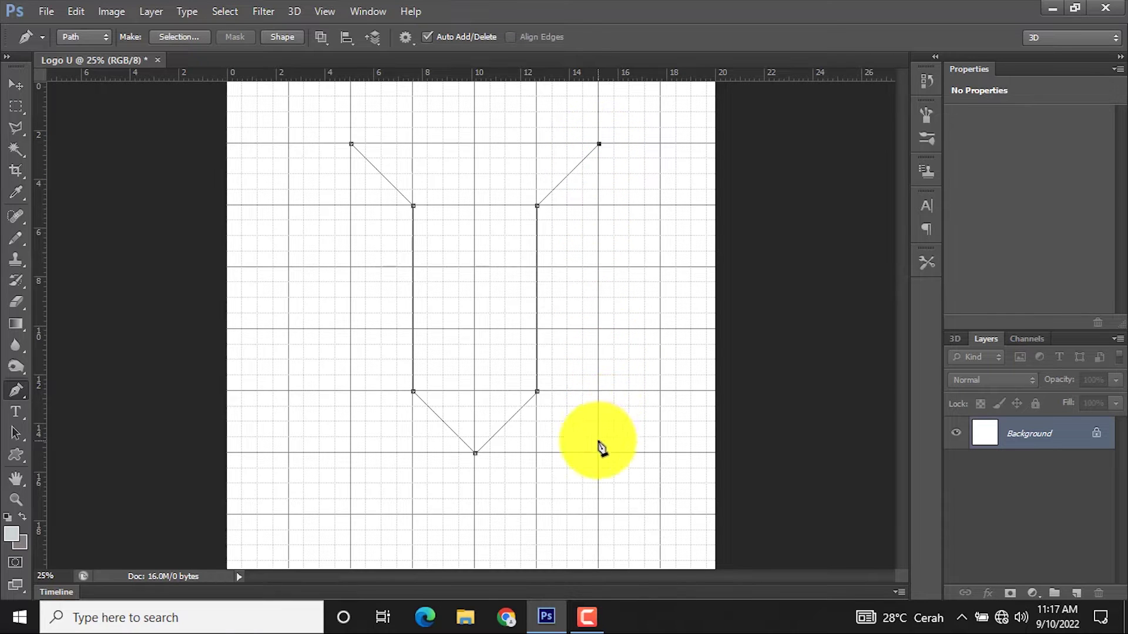
click(599, 392)
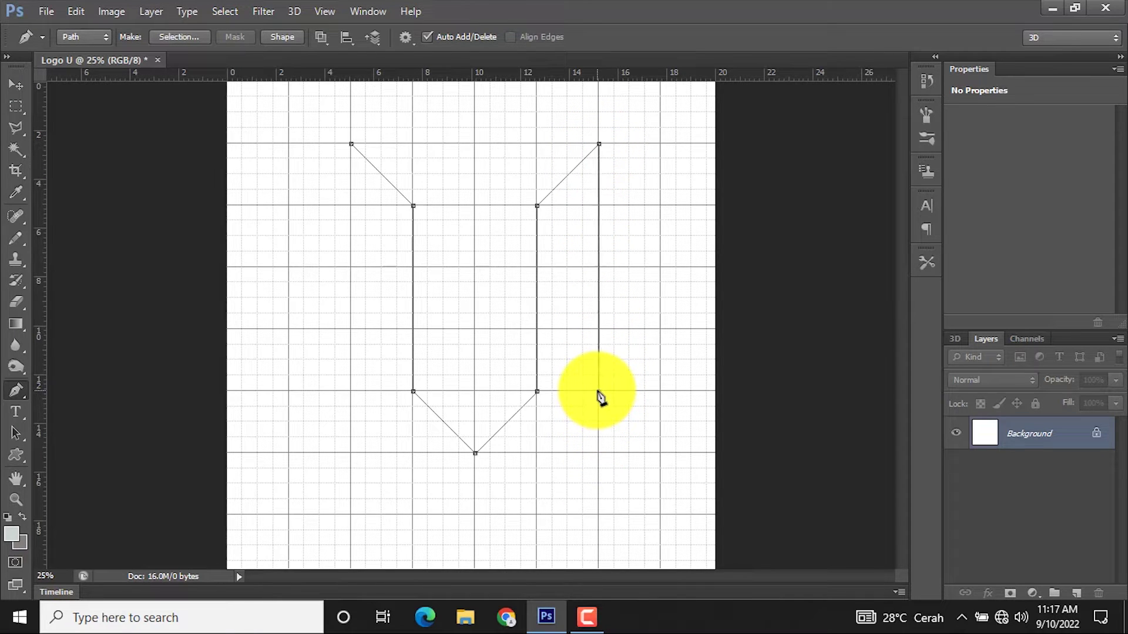
click(476, 515)
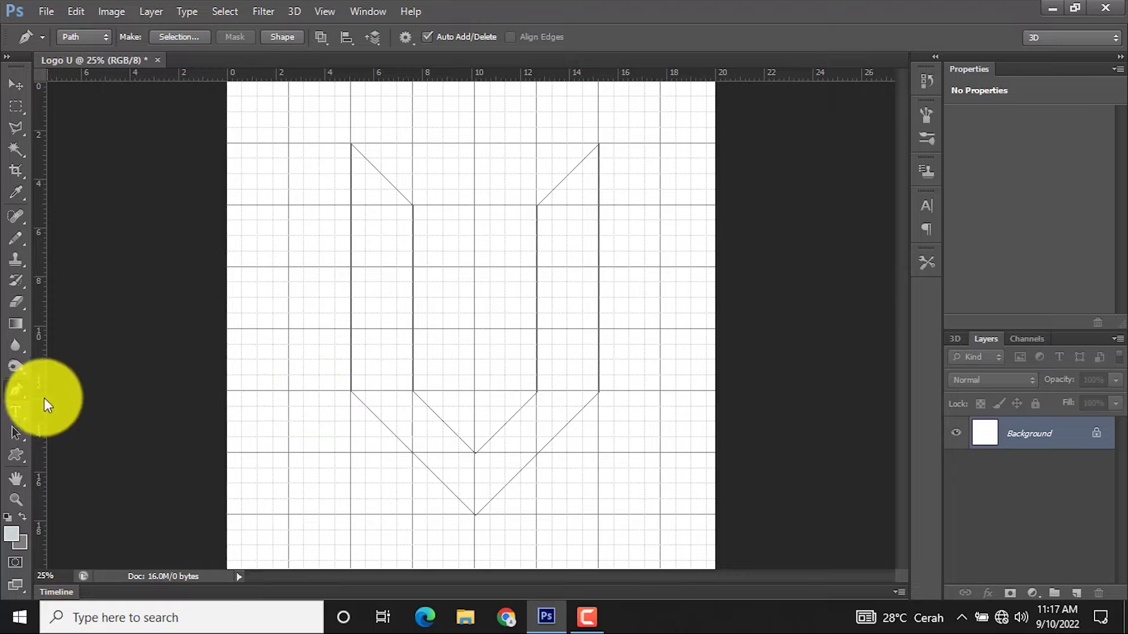
right_click(19, 394)
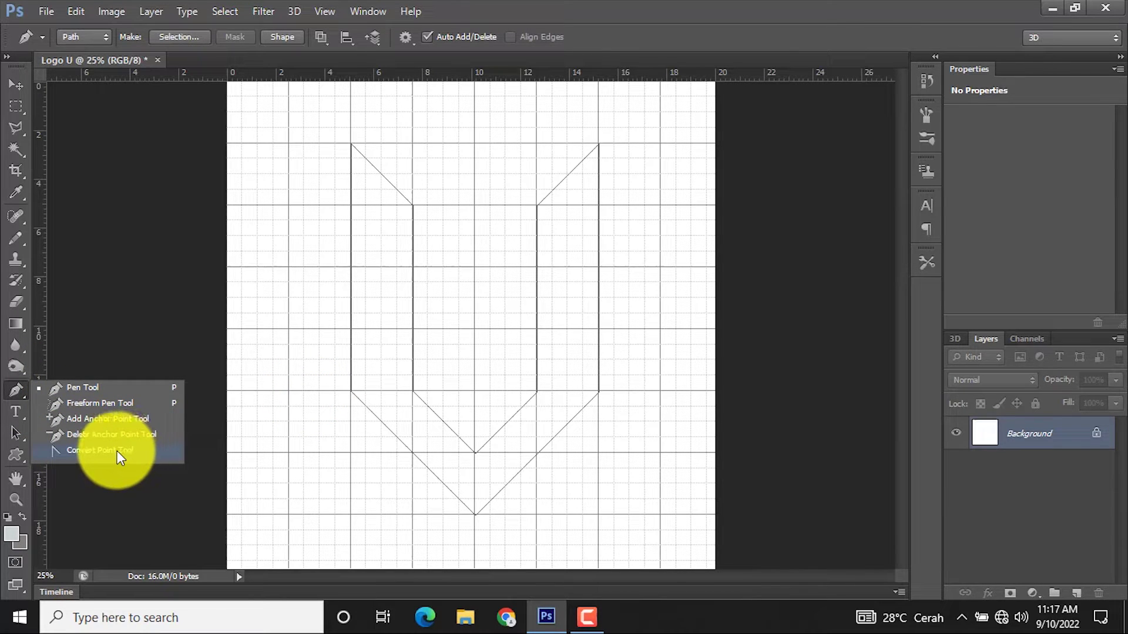
Curve the inner corner anchors of the U path with the Convert Point Tool
click(117, 450)
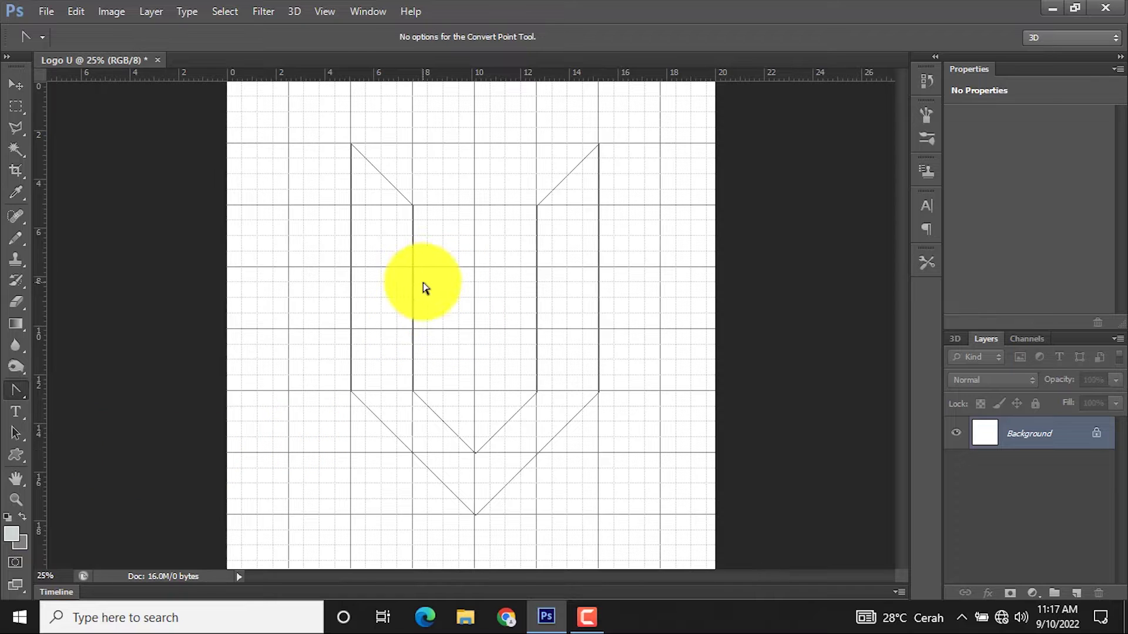
click(412, 210)
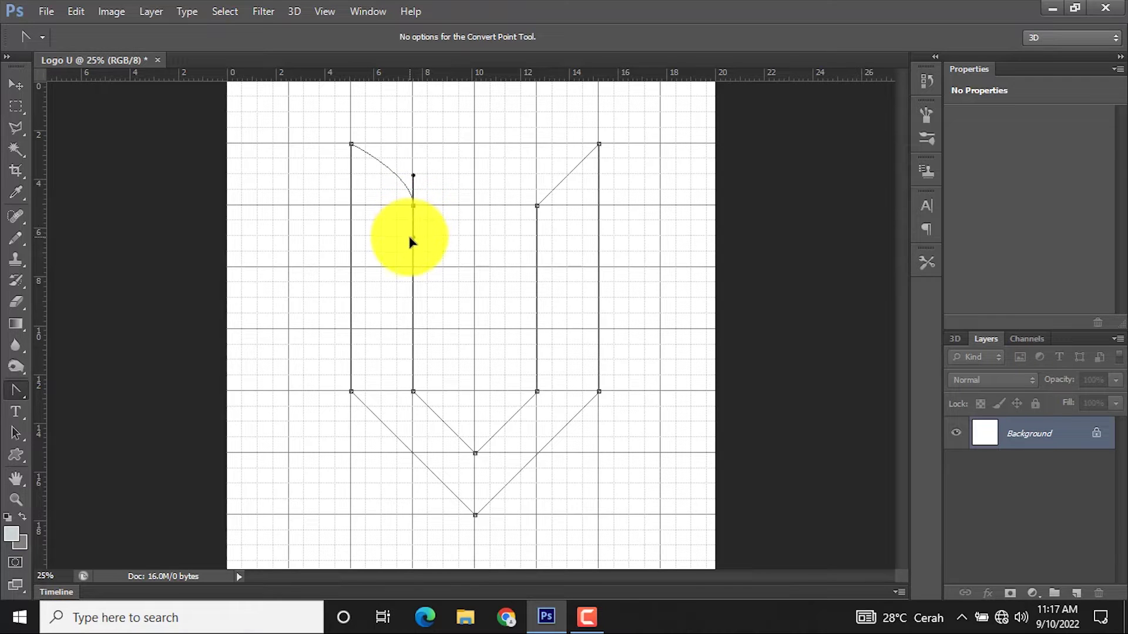
drag(413, 223, 410, 272)
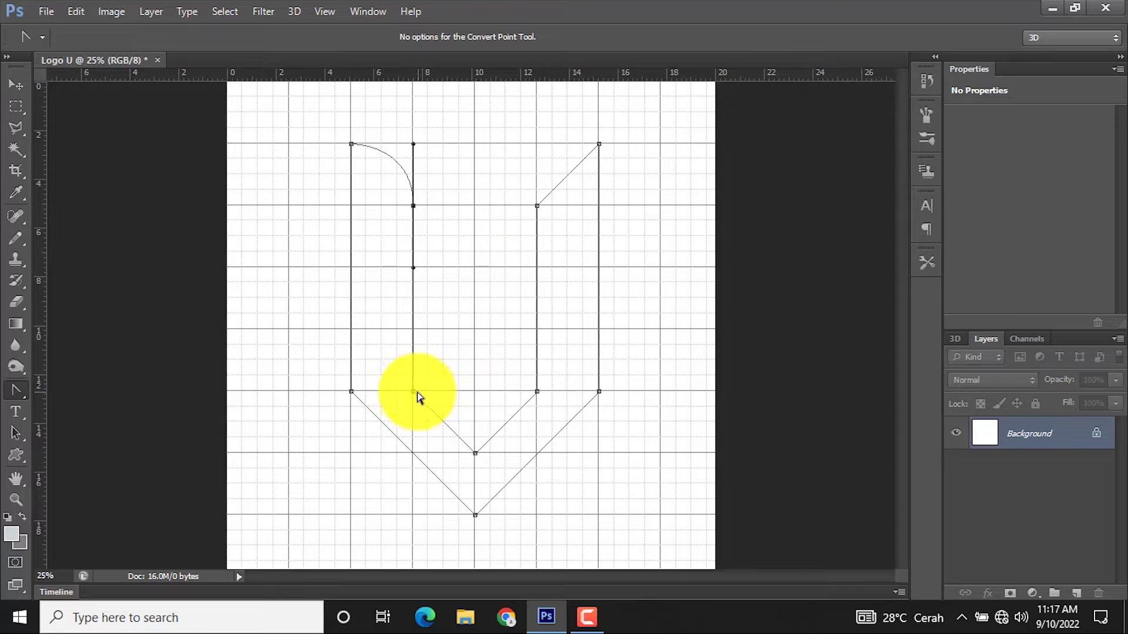
drag(413, 391, 413, 456)
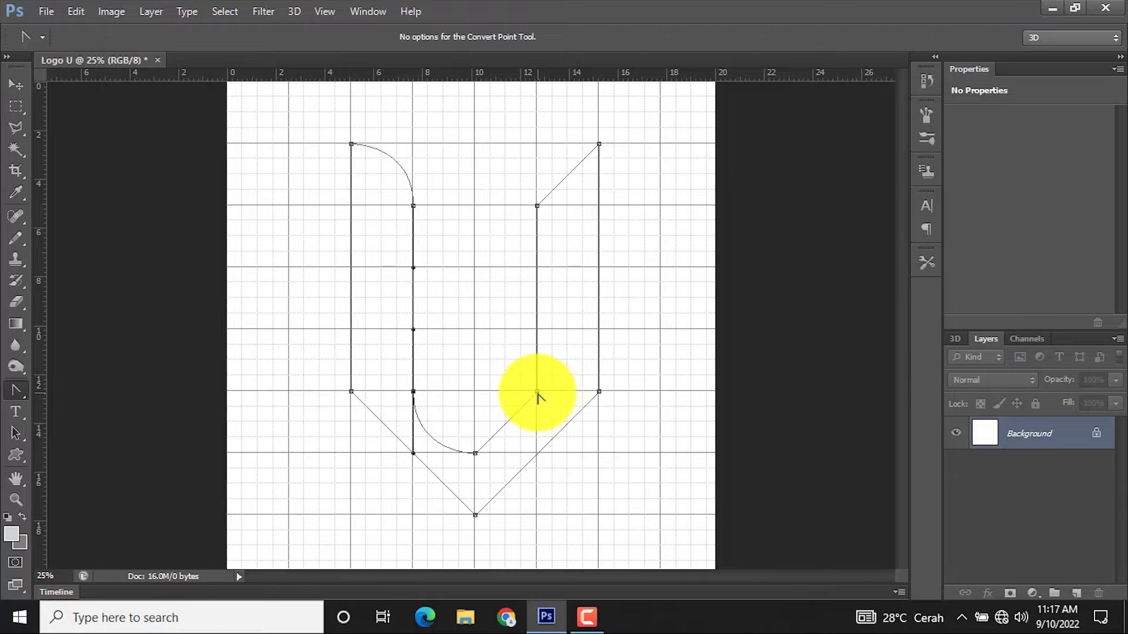
drag(537, 391, 539, 336)
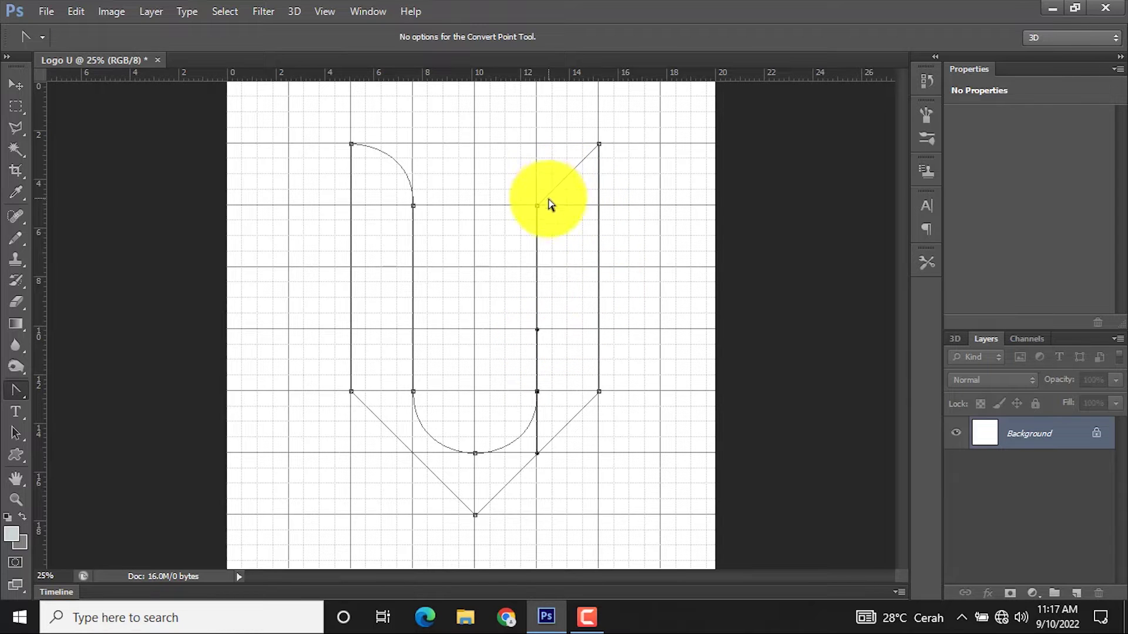
drag(537, 207, 539, 153)
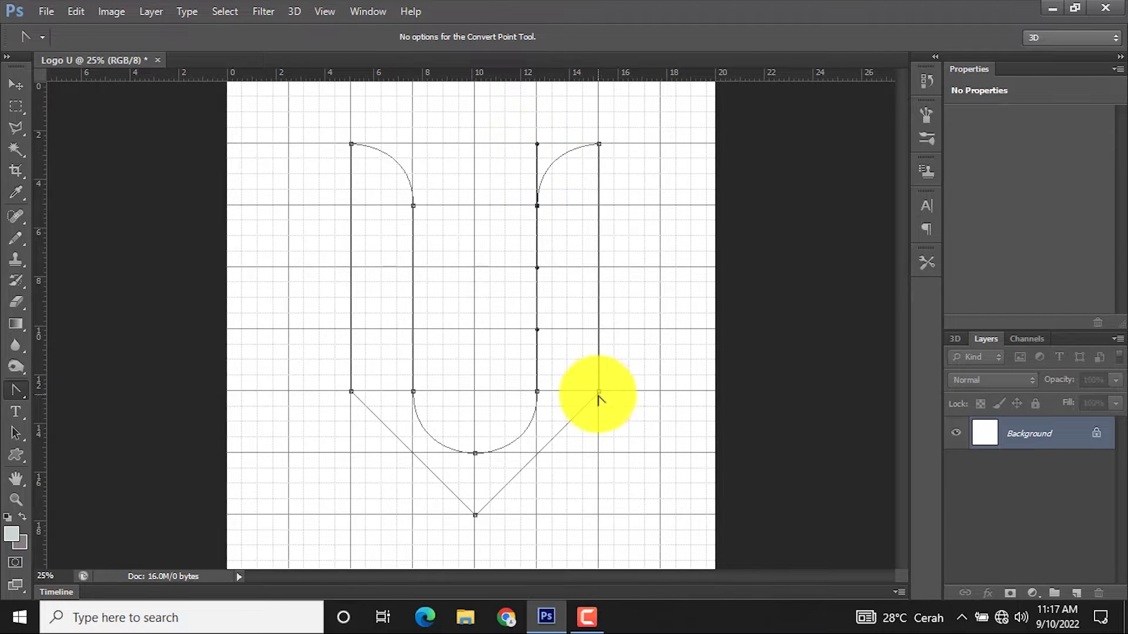
Round the outer lower corners and bottom point of the U, then deselect the path
drag(599, 397, 599, 454)
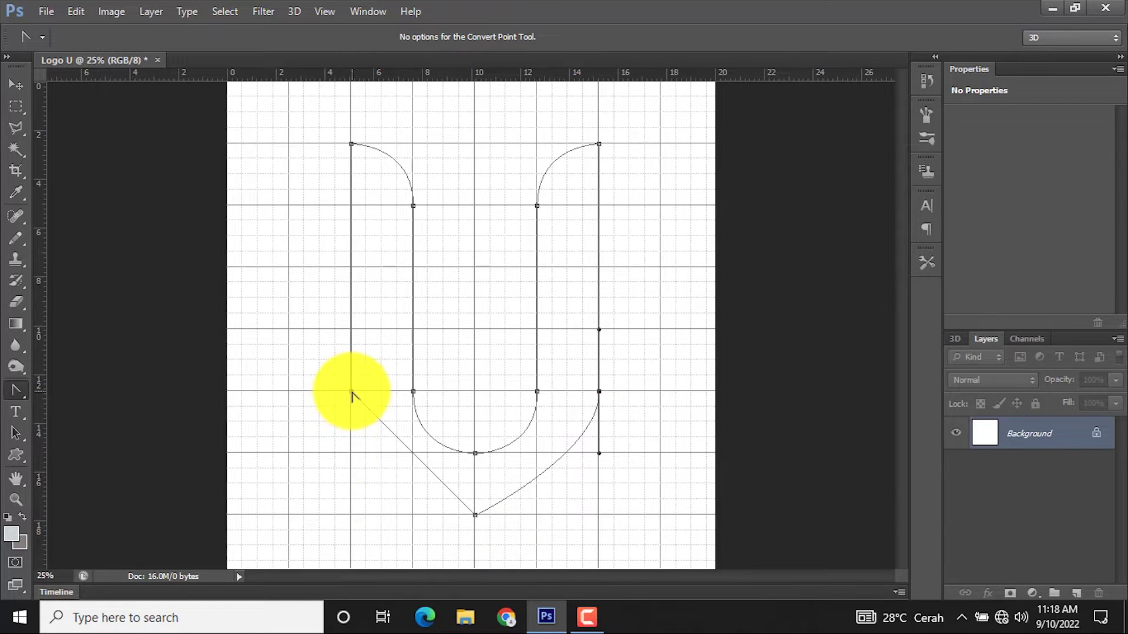
drag(351, 394, 354, 331)
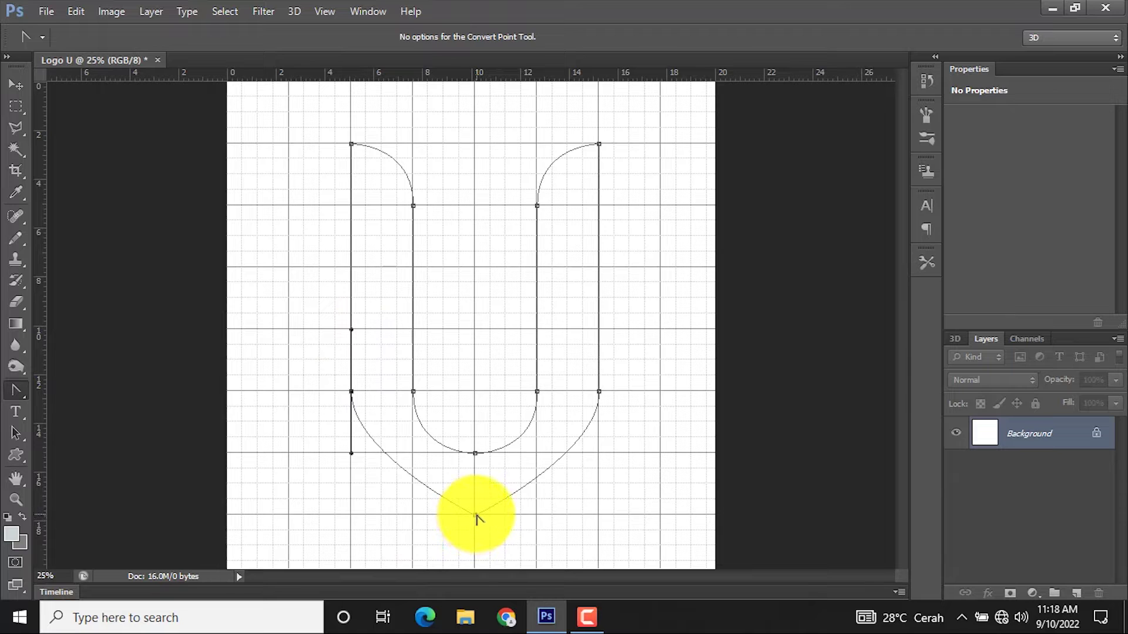
mouse_move(476, 517)
mouse_down()
mouse_move(496, 523)
mouse_move(410, 519)
mouse_up()
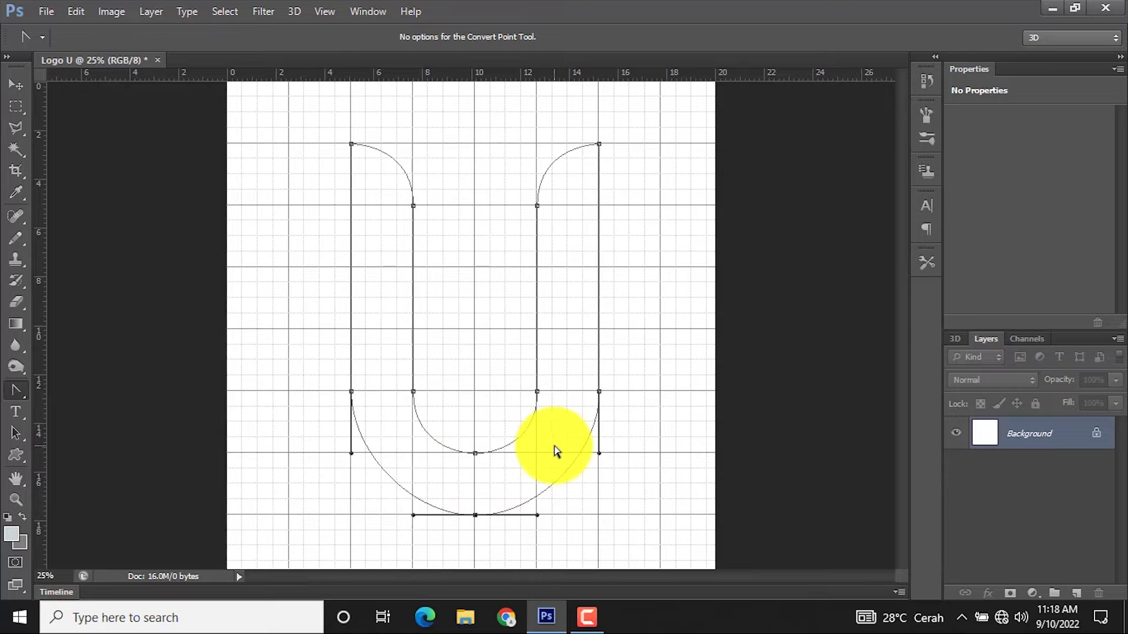
click(668, 402)
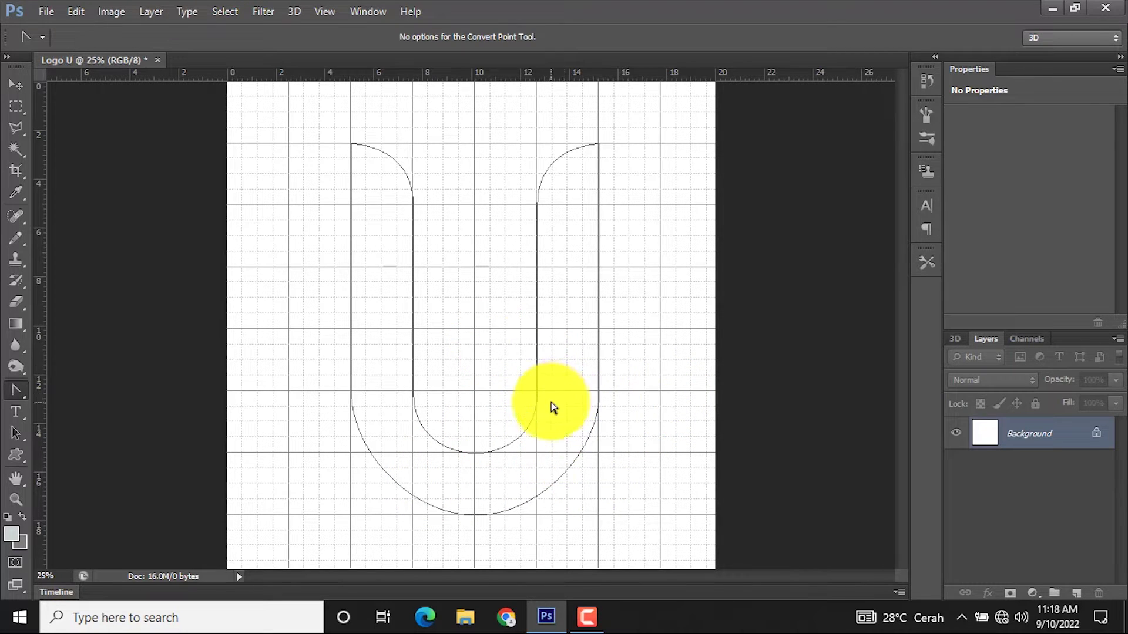
Add Layer 1 and make a zero-feather selection from the U path
click(1077, 595)
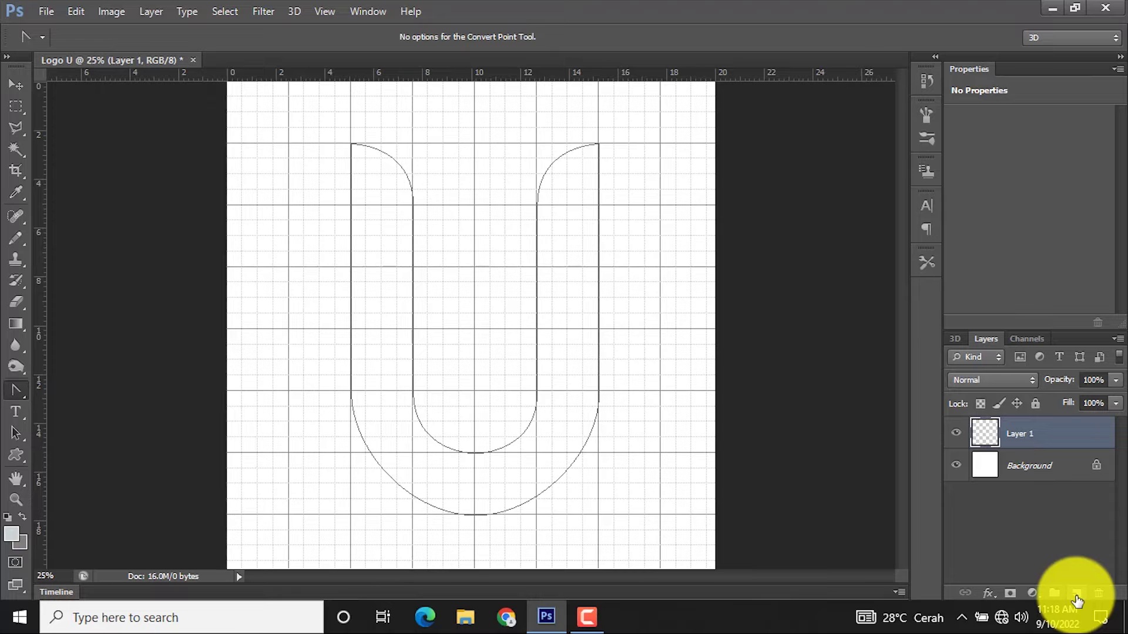
right_click(566, 360)
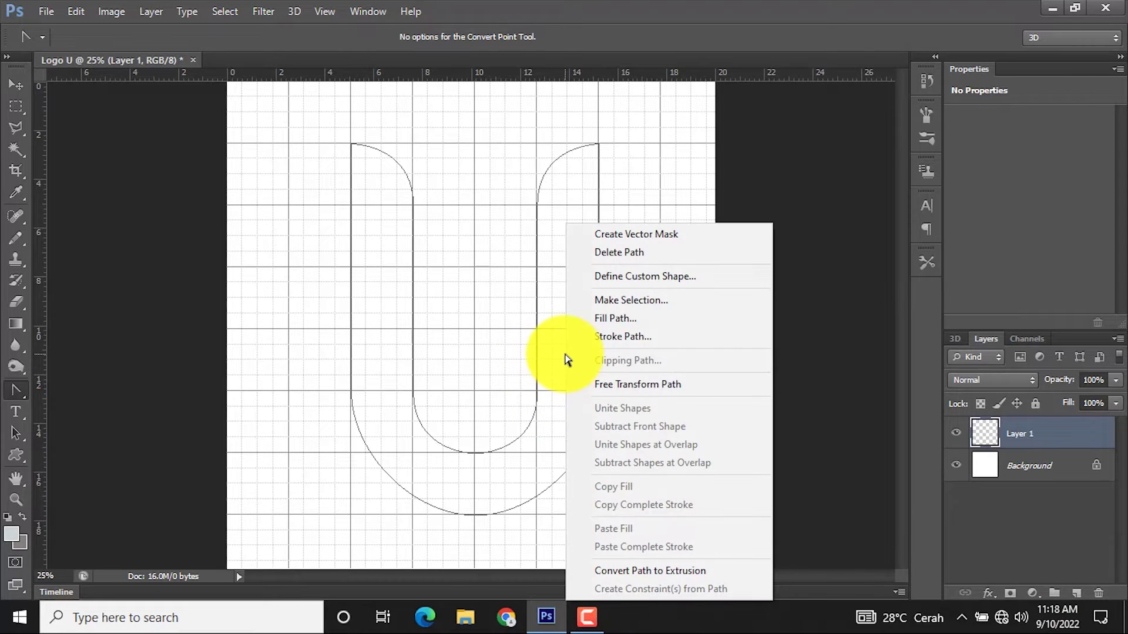
click(648, 306)
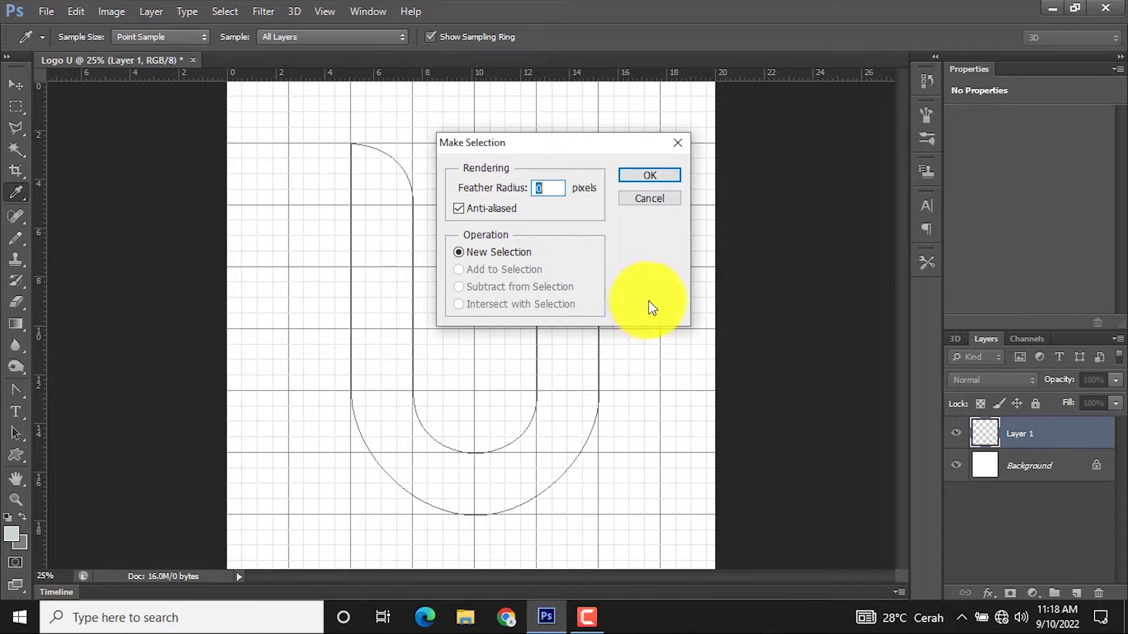
click(660, 180)
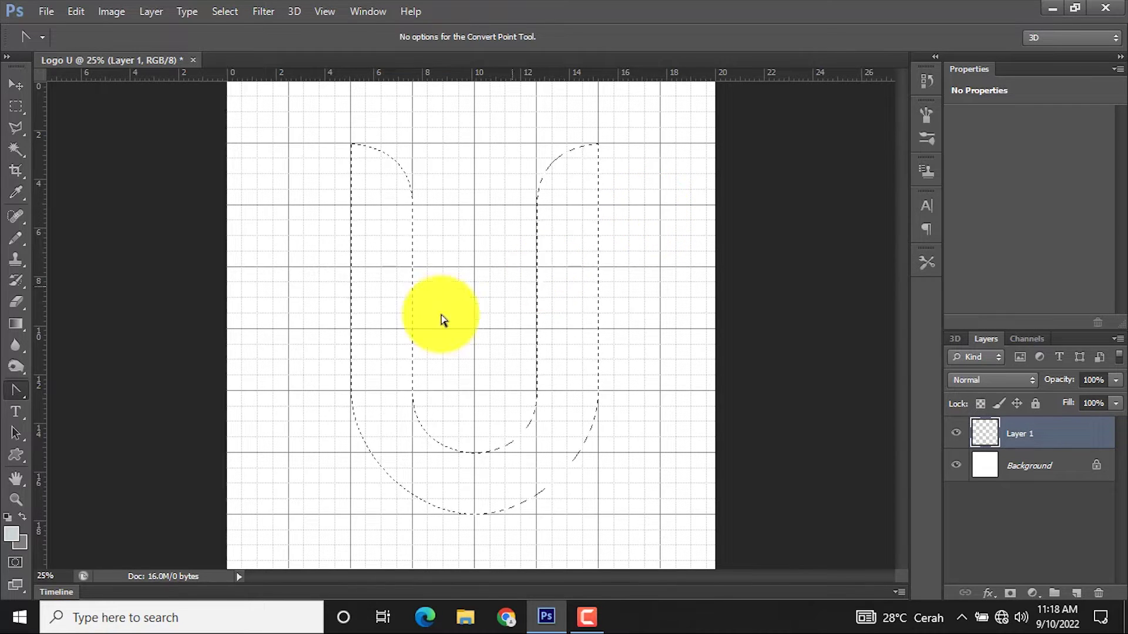
Fill the U selection with #deff00 yellow-green using the Paint Bucket Tool
click(18, 324)
right_click(18, 324)
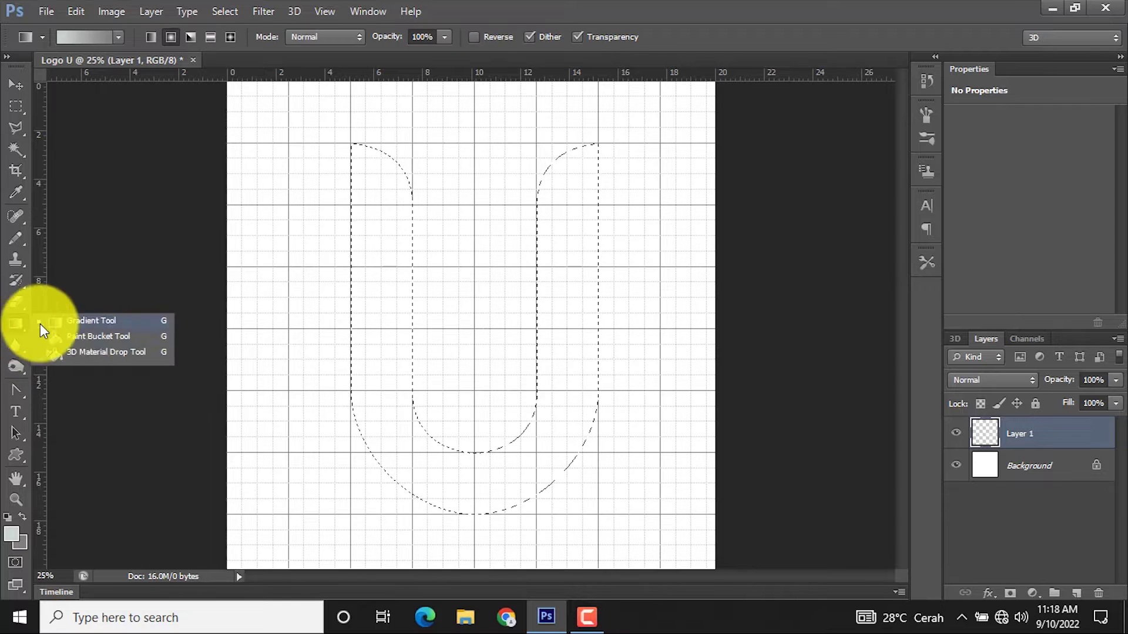
click(138, 336)
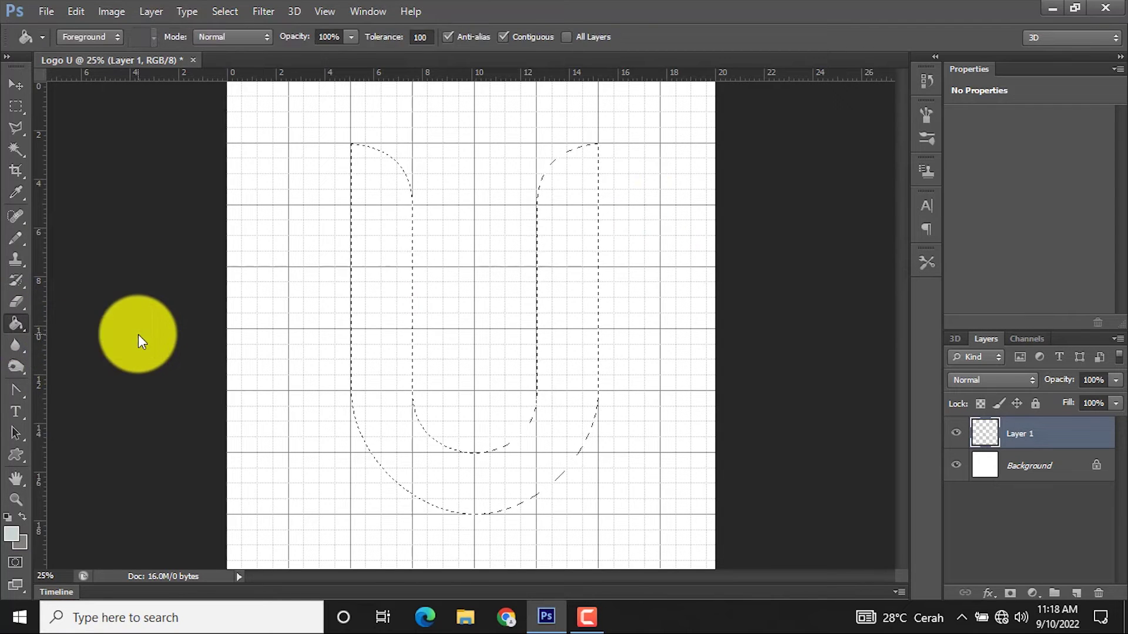
click(11, 534)
click(958, 506)
click(937, 339)
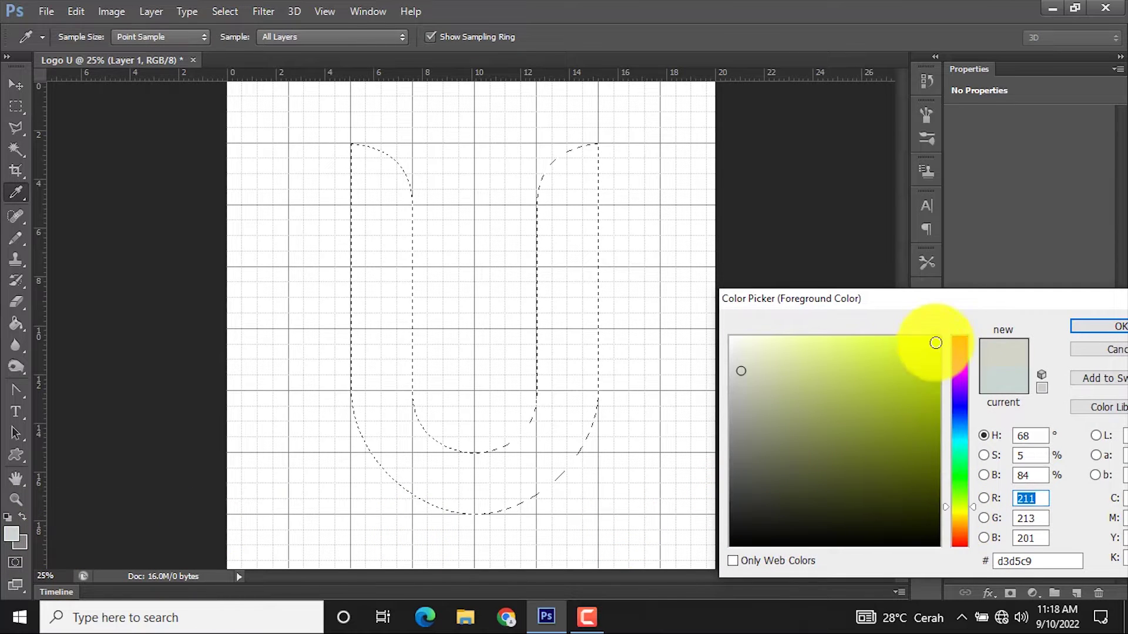
click(1082, 326)
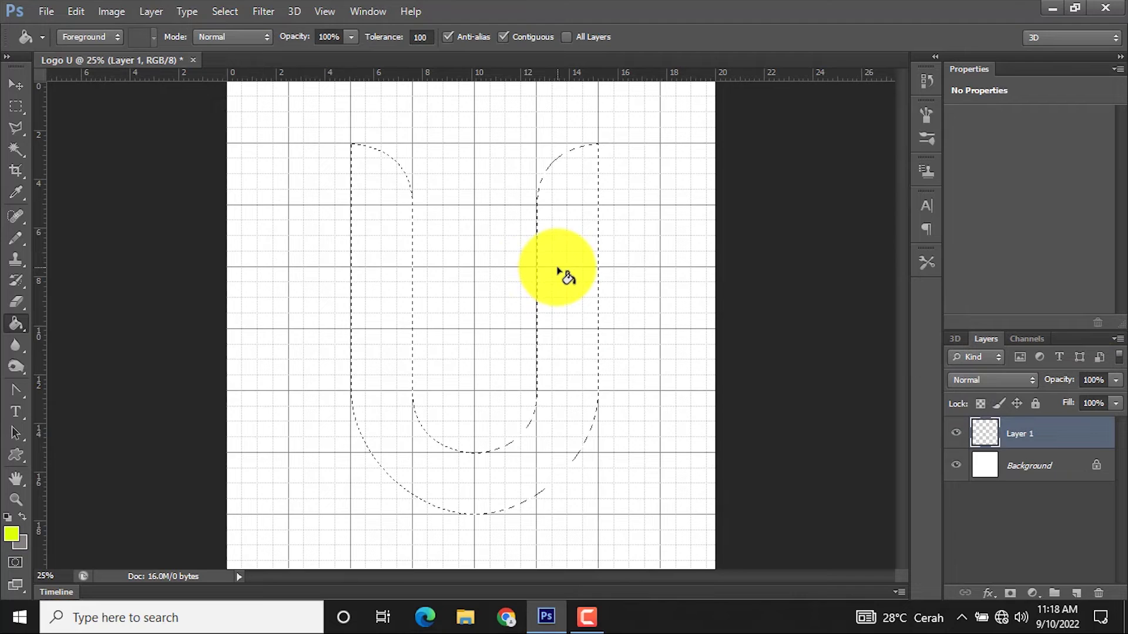
click(558, 268)
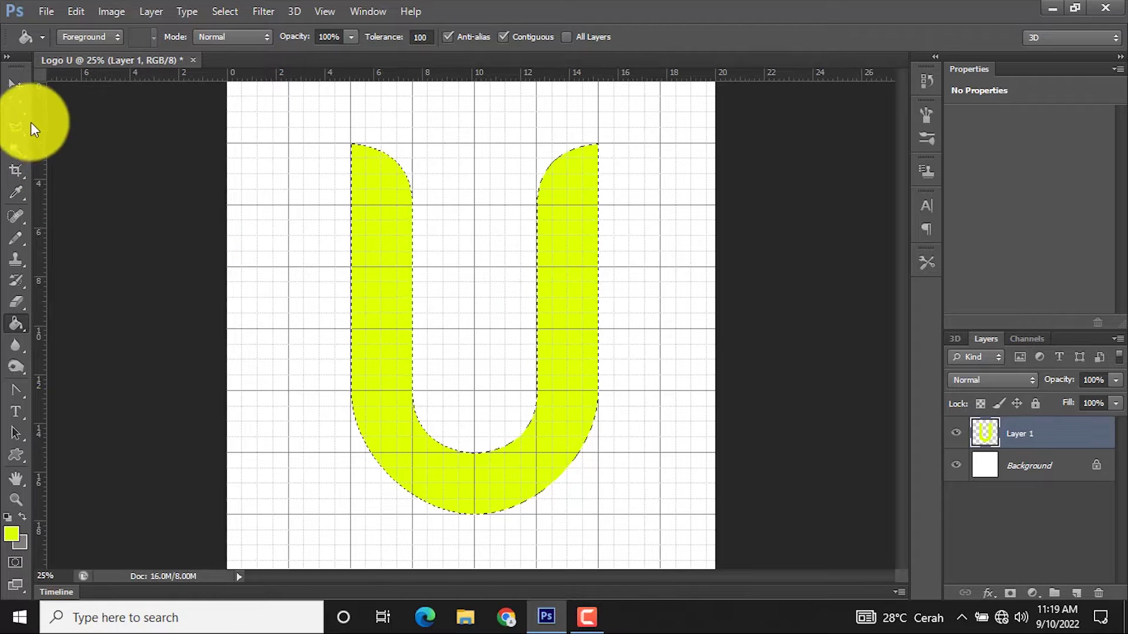
click(14, 85)
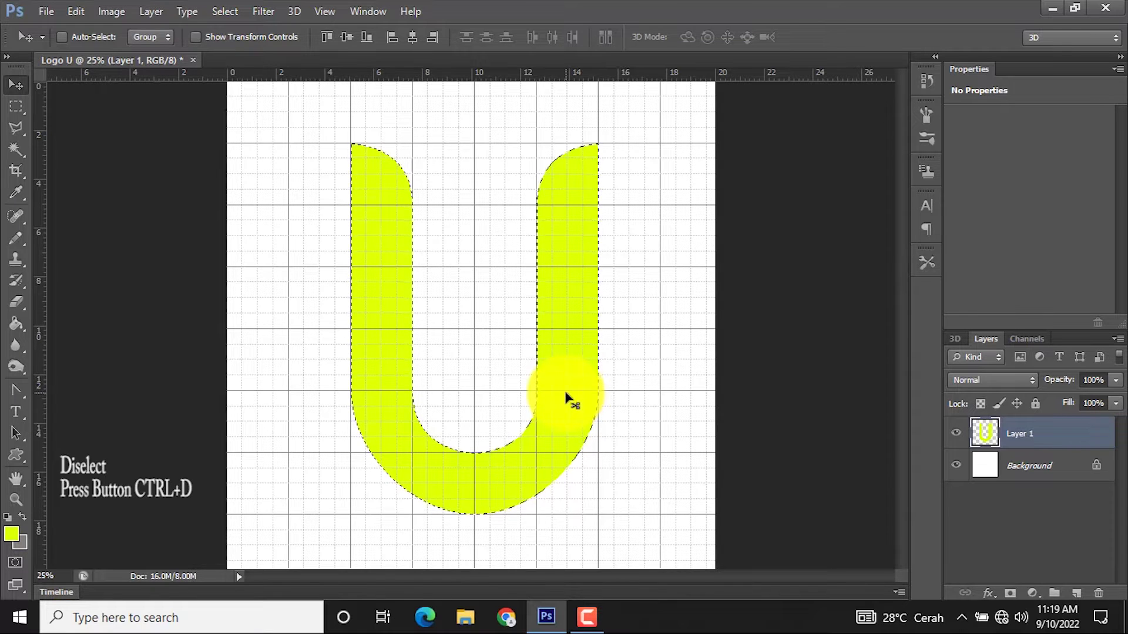
Deselect the U and lower Layer 1's fill to 38%
key(ctrl+d)
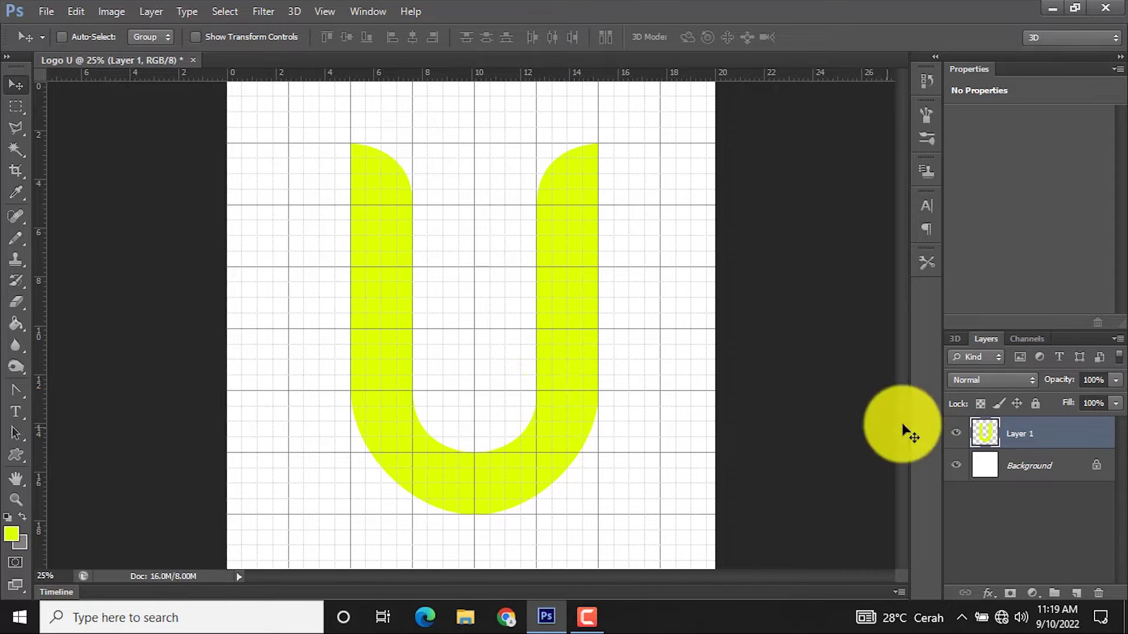
drag(1114, 411, 1061, 427)
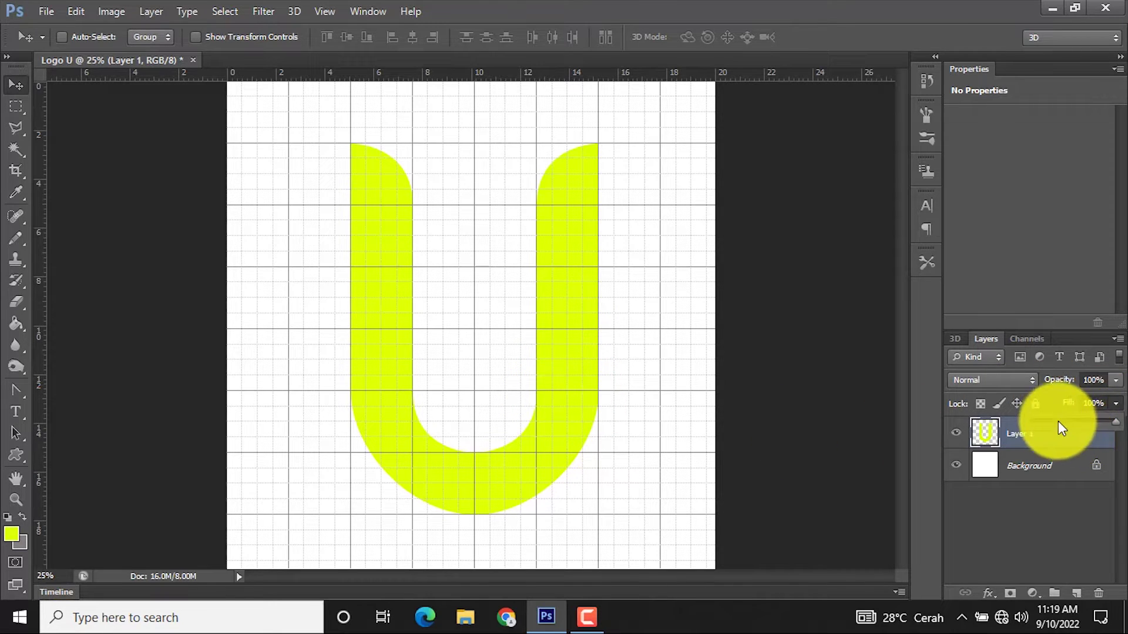
drag(1058, 421, 1064, 424)
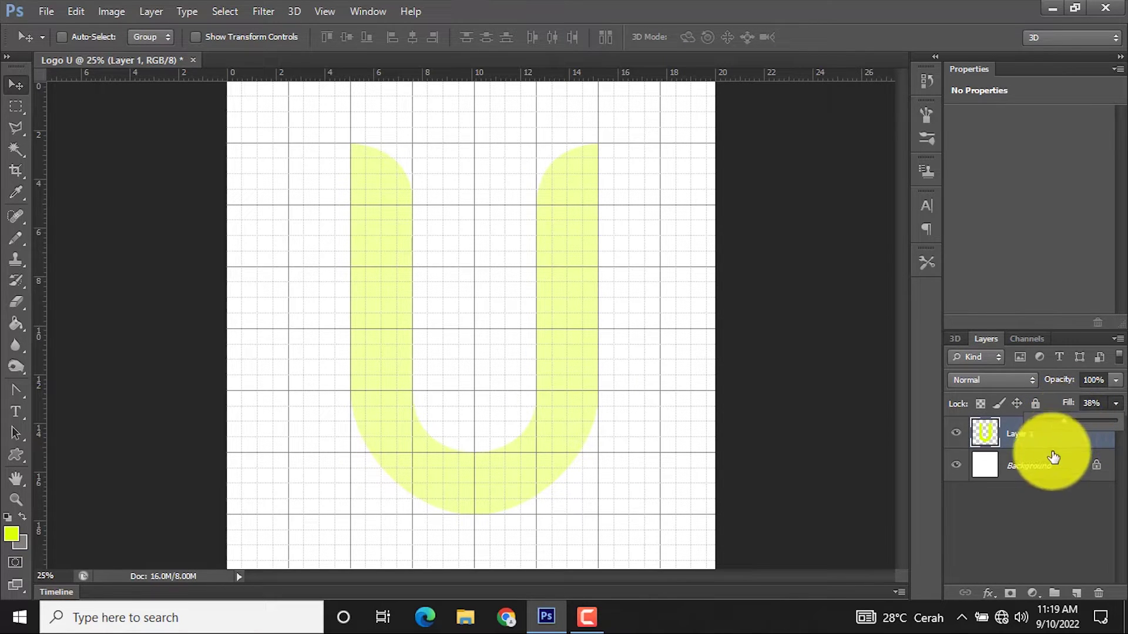
Add Layer 2 and start a Pen path down the left side of the U's inner band
click(1073, 595)
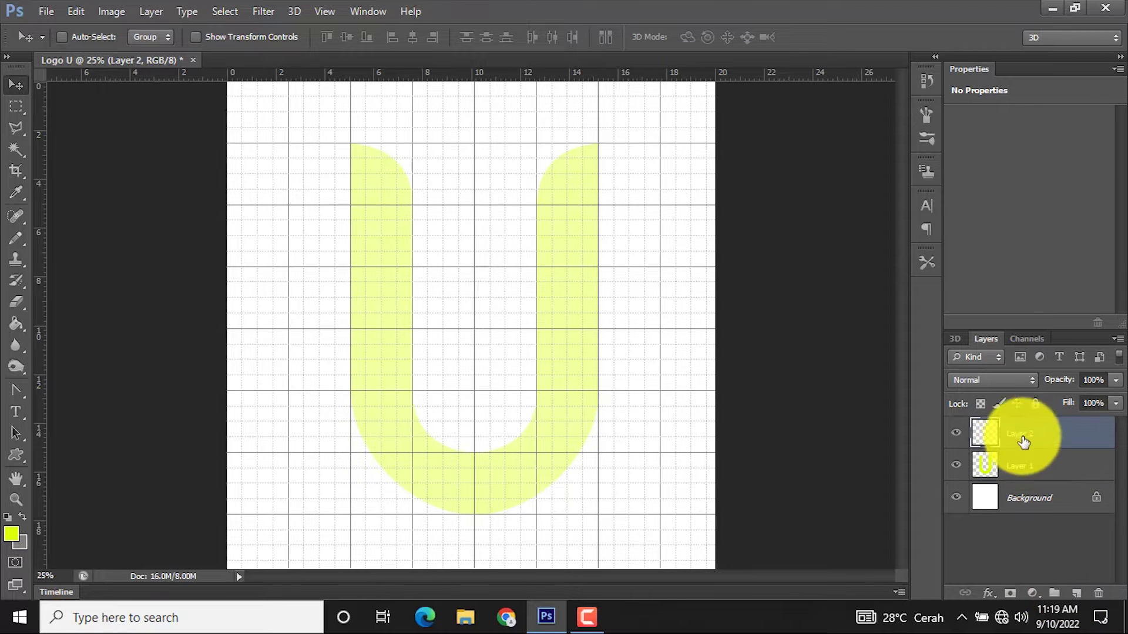
click(22, 394)
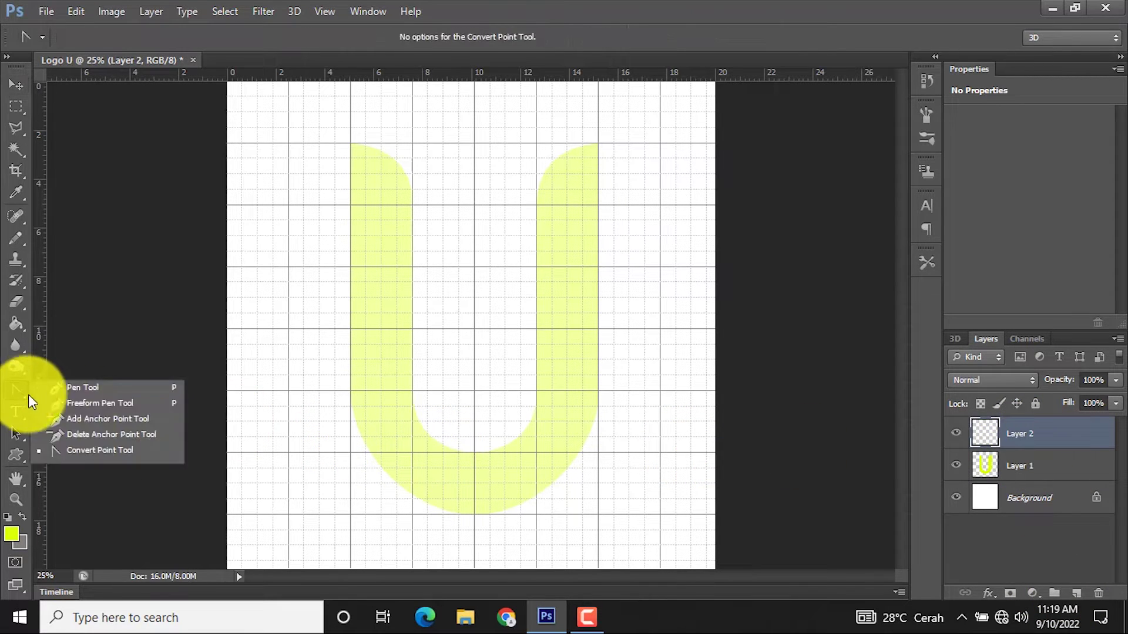
click(85, 388)
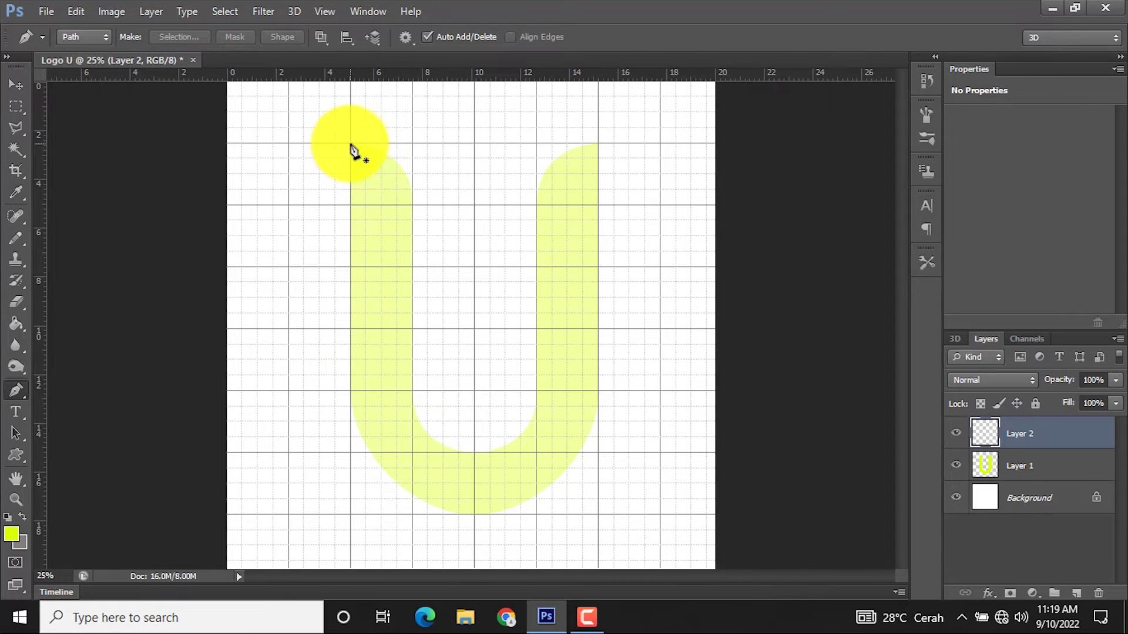
click(352, 144)
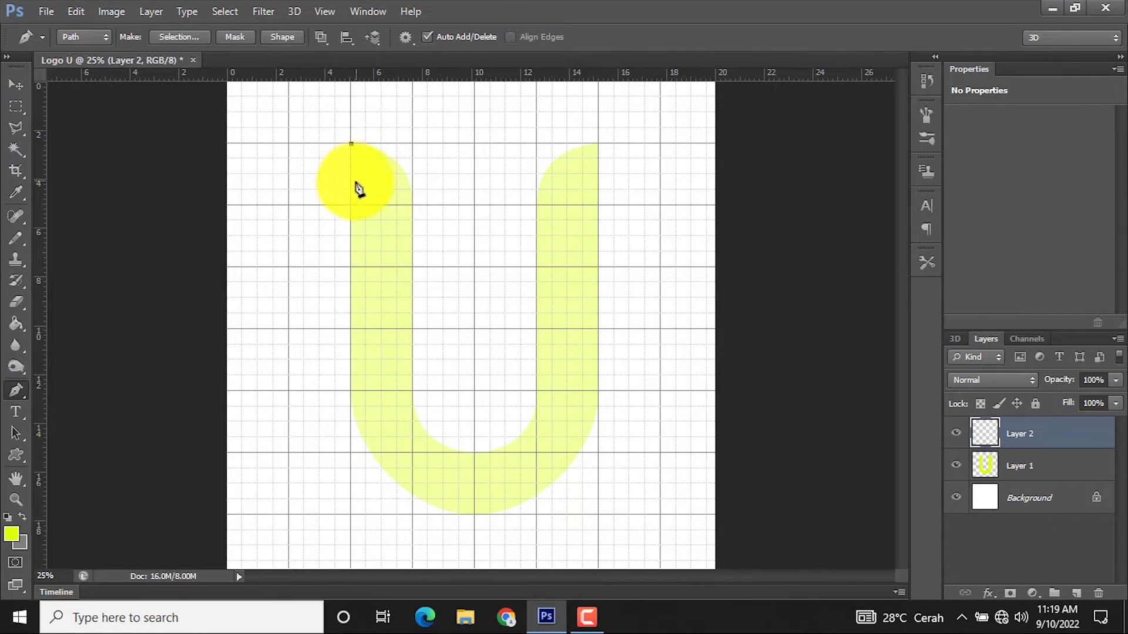
click(383, 206)
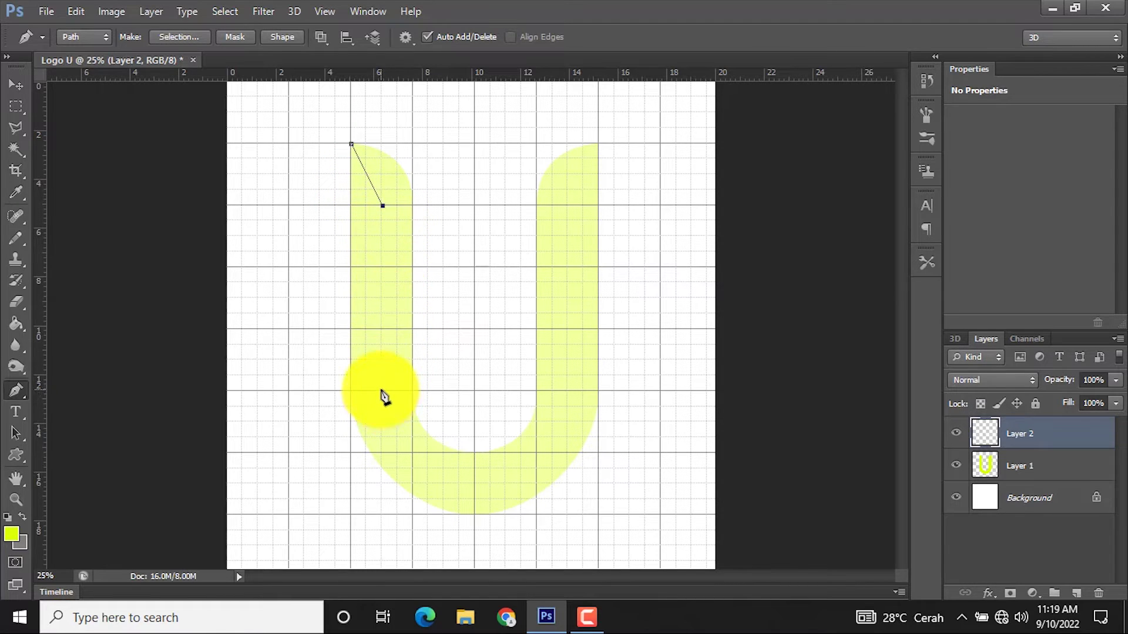
click(383, 391)
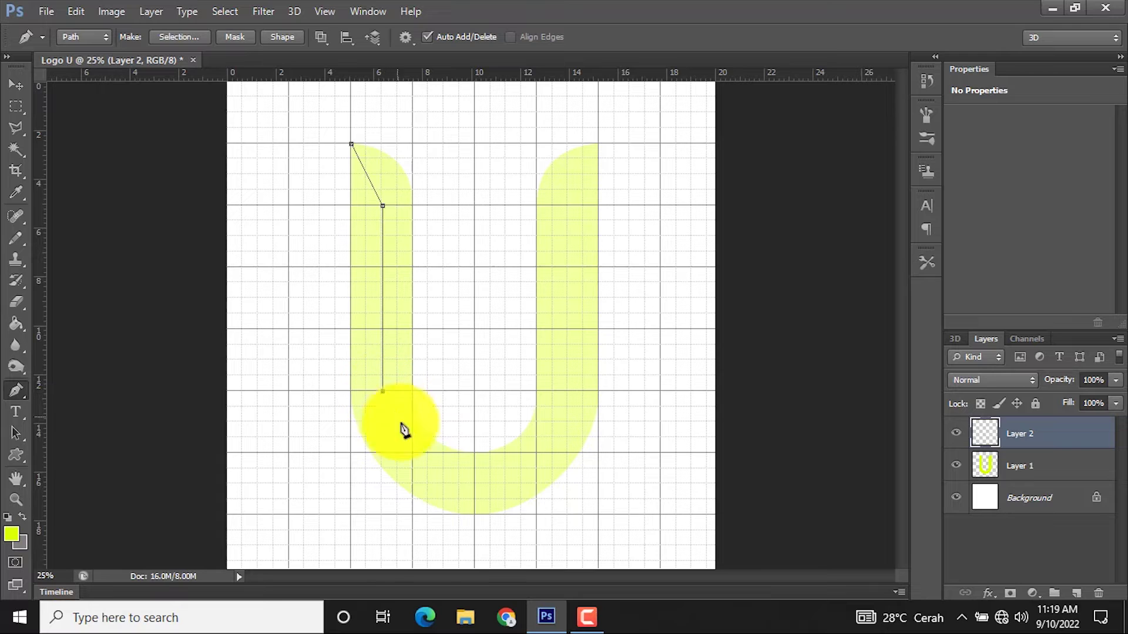
Continue the path through the pointed bottom and right side, closing it at the start
click(475, 485)
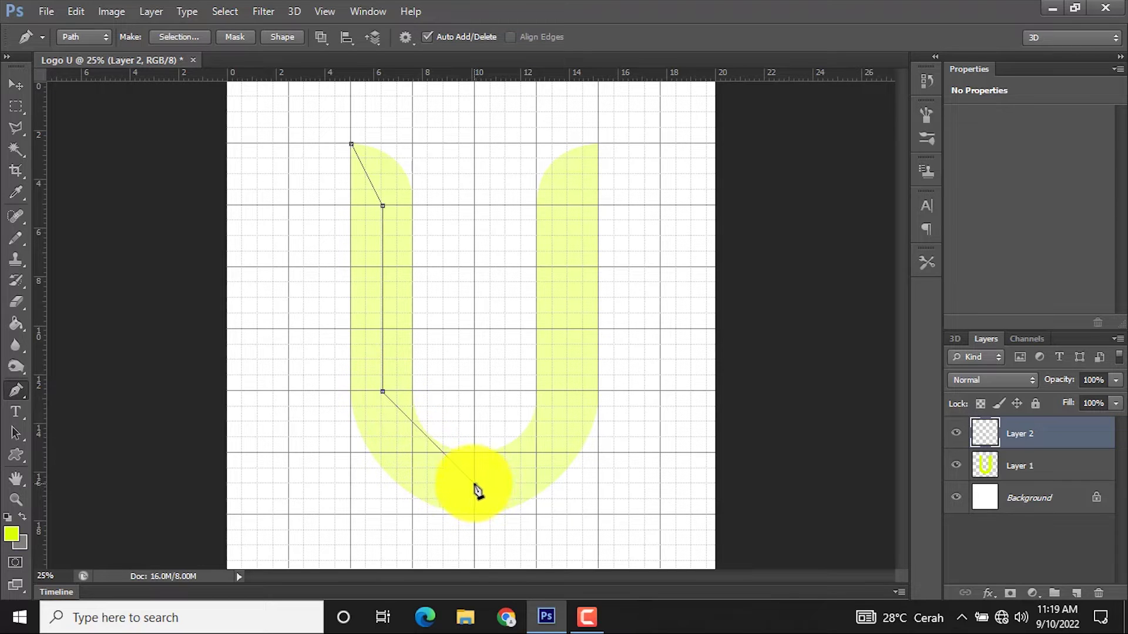
click(568, 391)
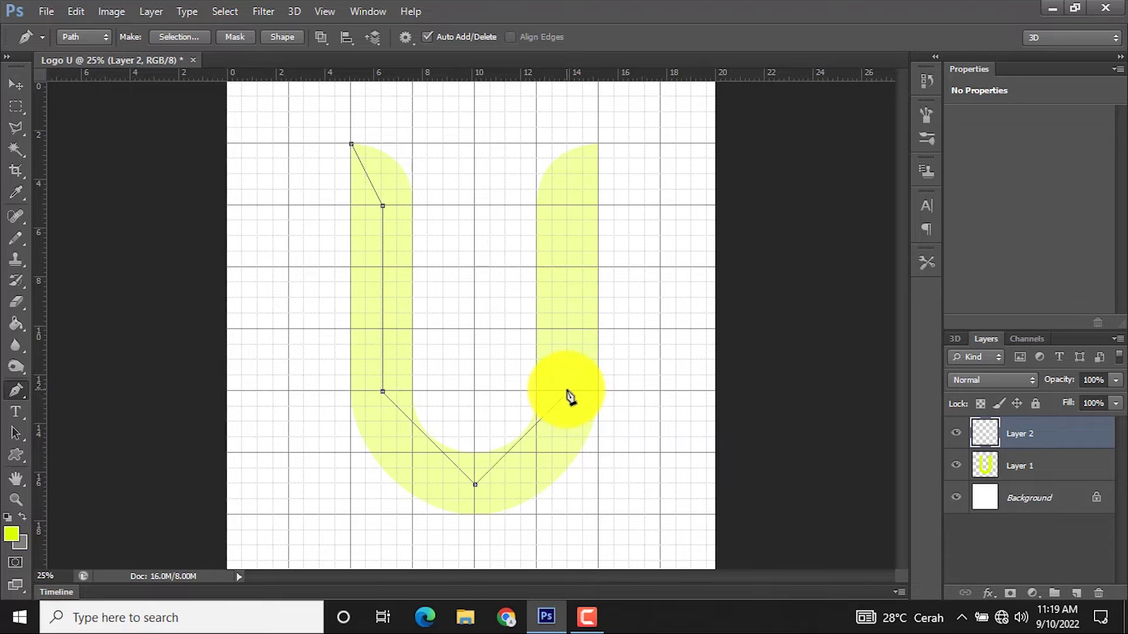
click(568, 206)
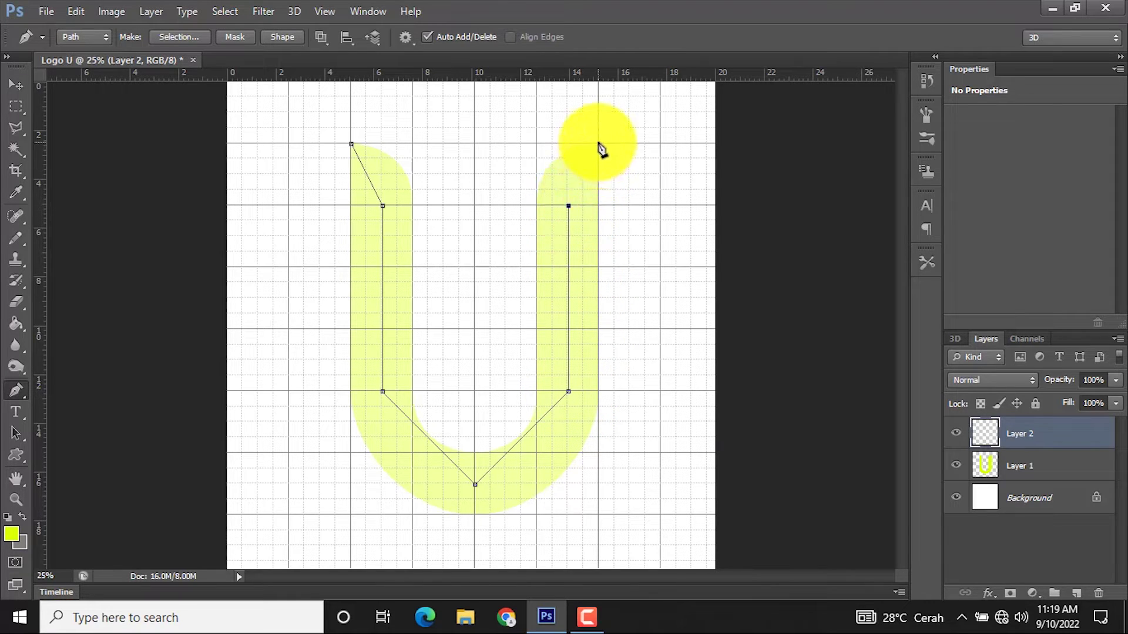
click(598, 144)
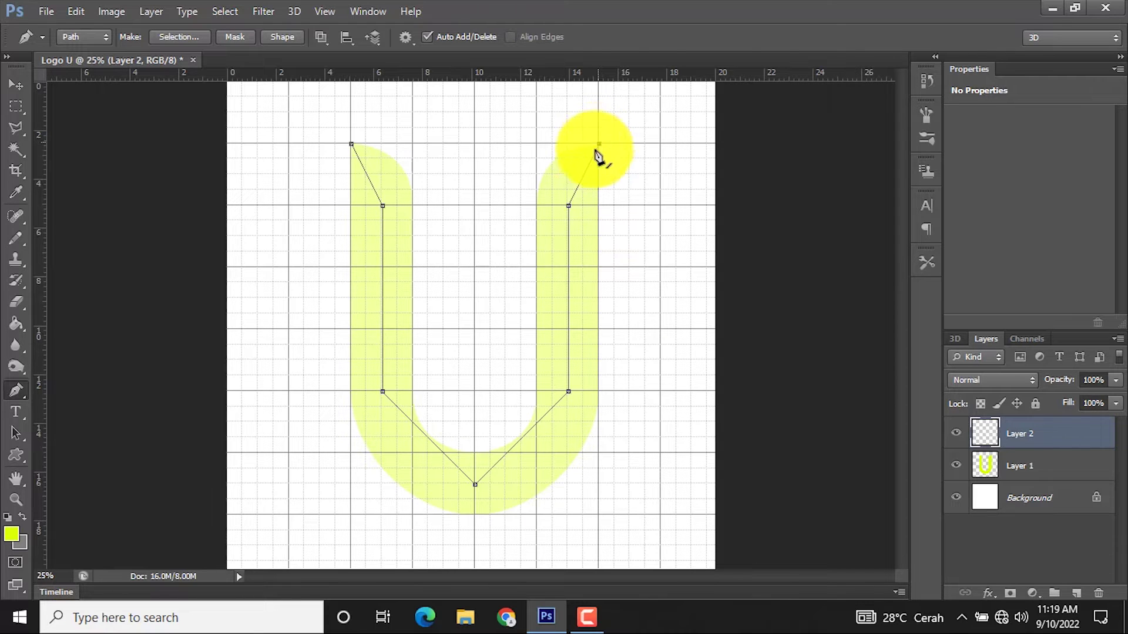
click(599, 391)
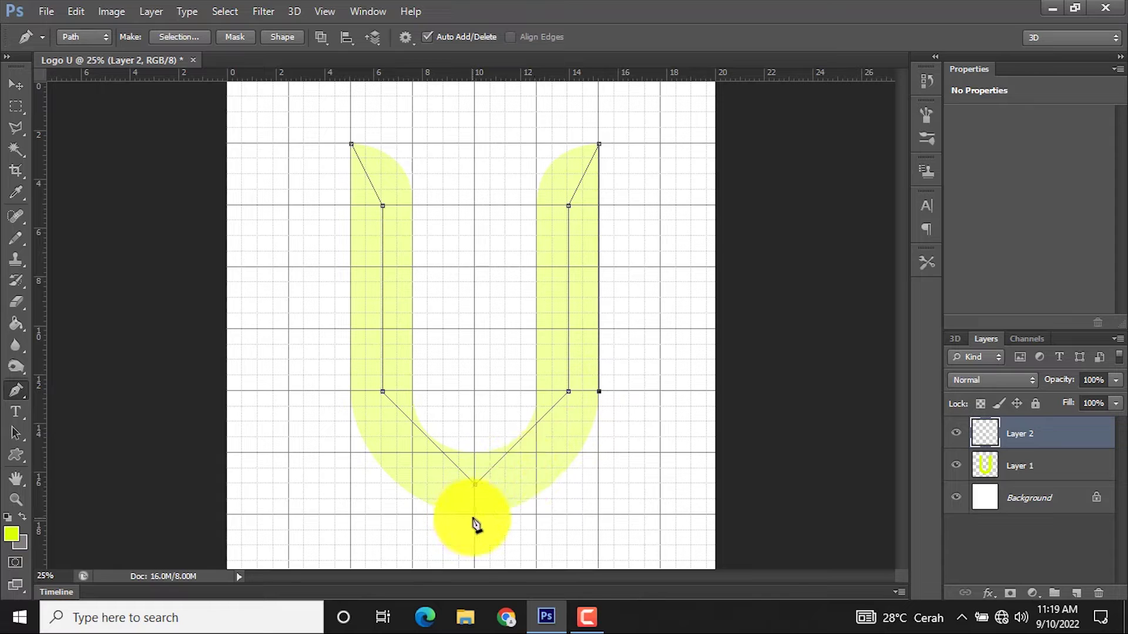
click(475, 515)
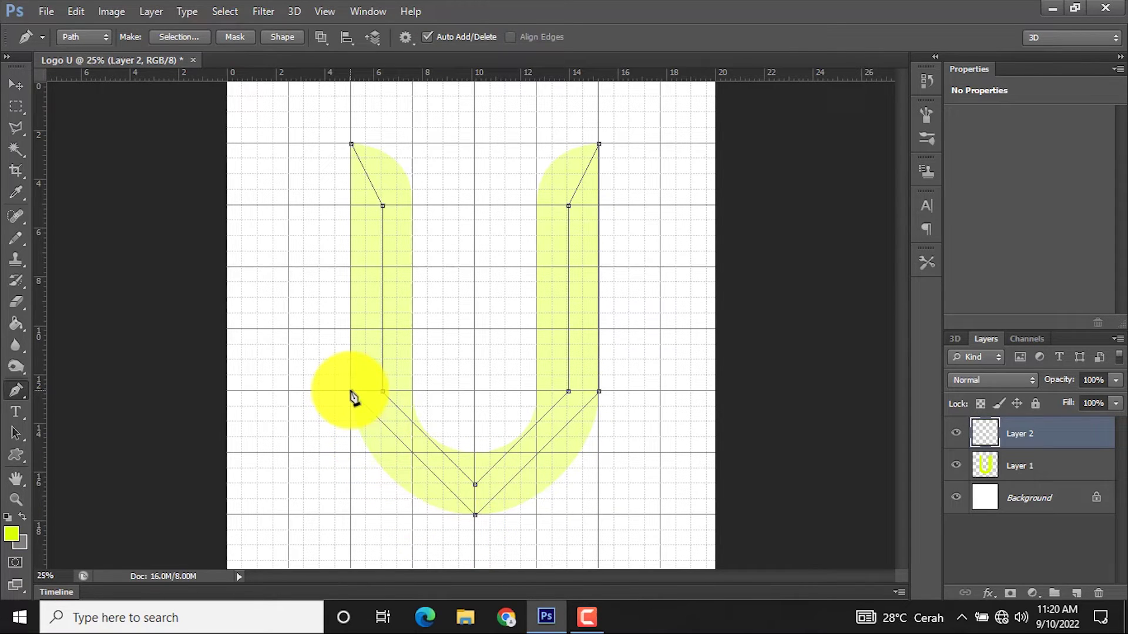
click(351, 145)
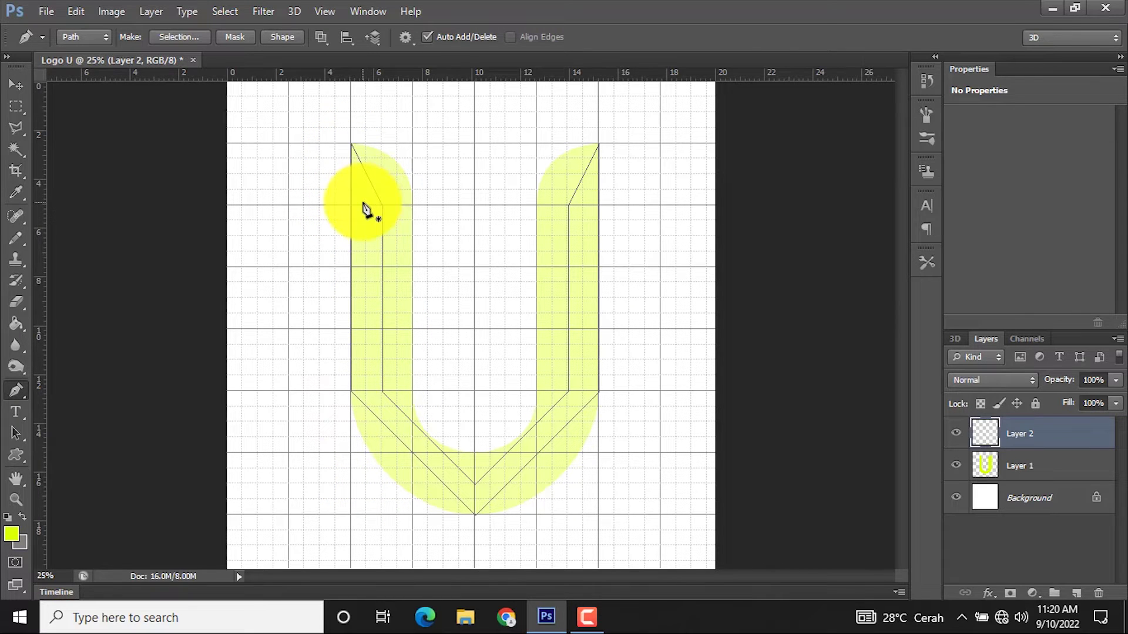
Curve the left inner anchors of the Layer 2 path with the Convert Point Tool
right_click(17, 390)
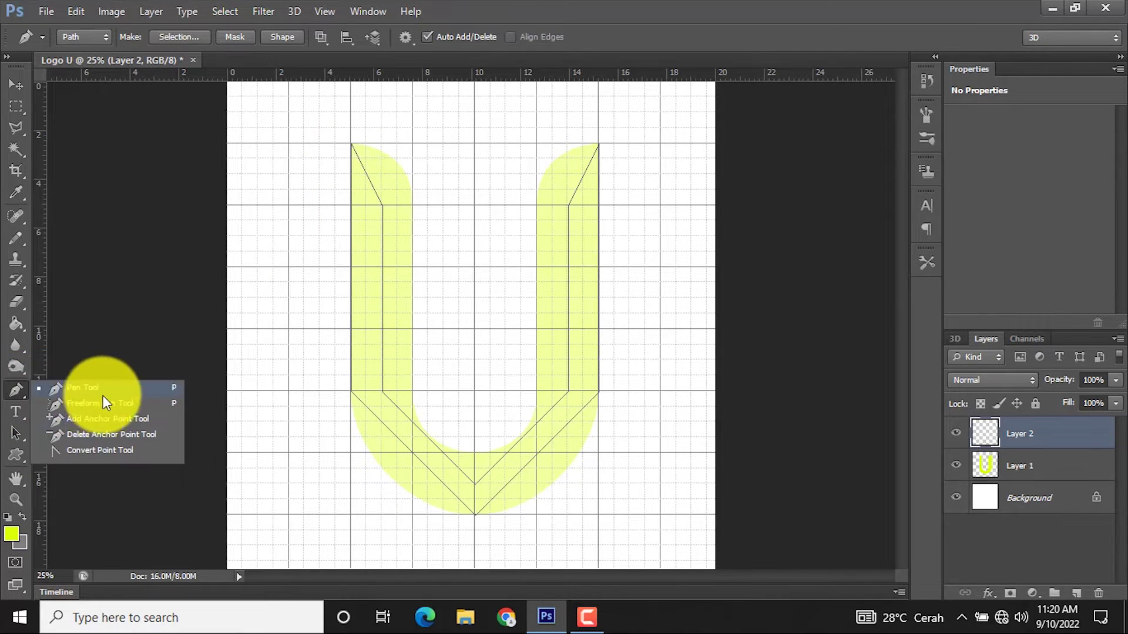
click(96, 450)
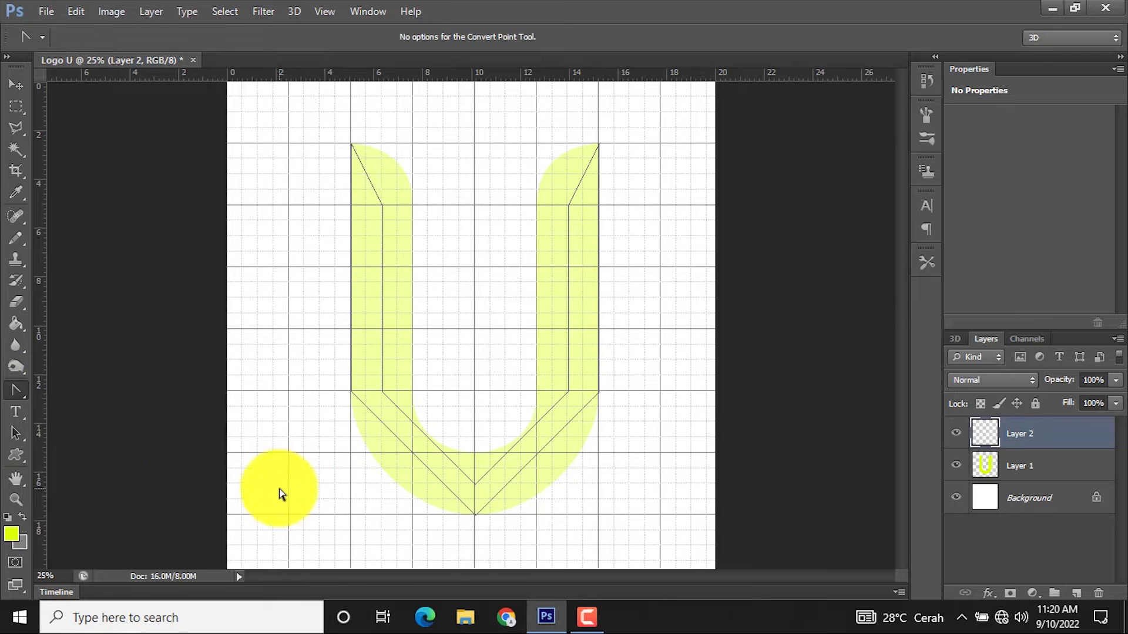
click(382, 207)
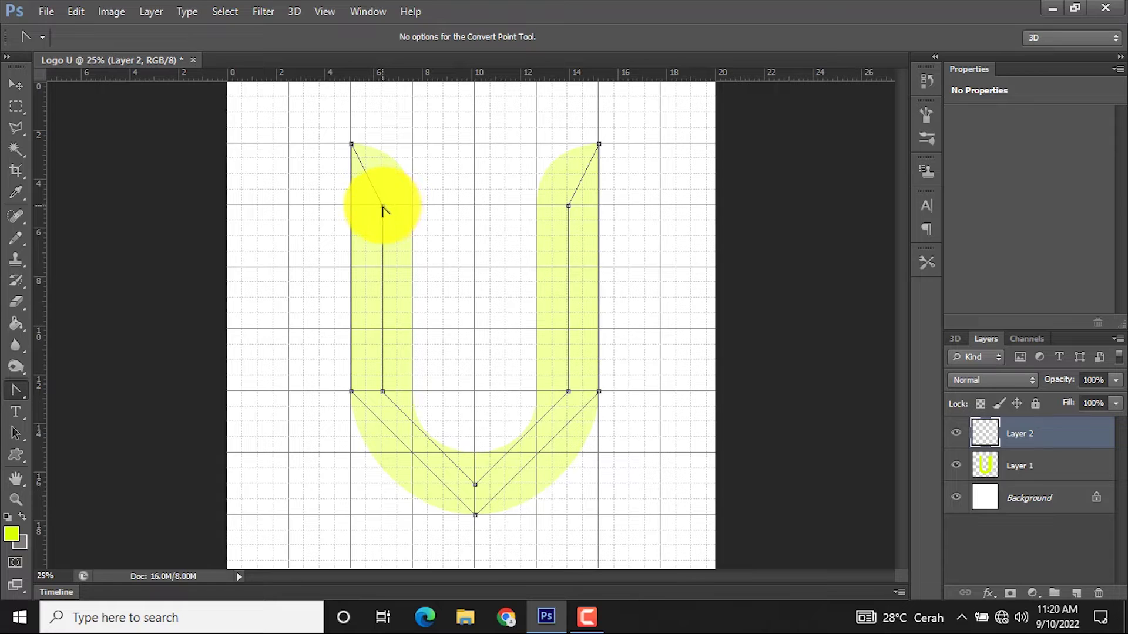
drag(383, 210, 380, 275)
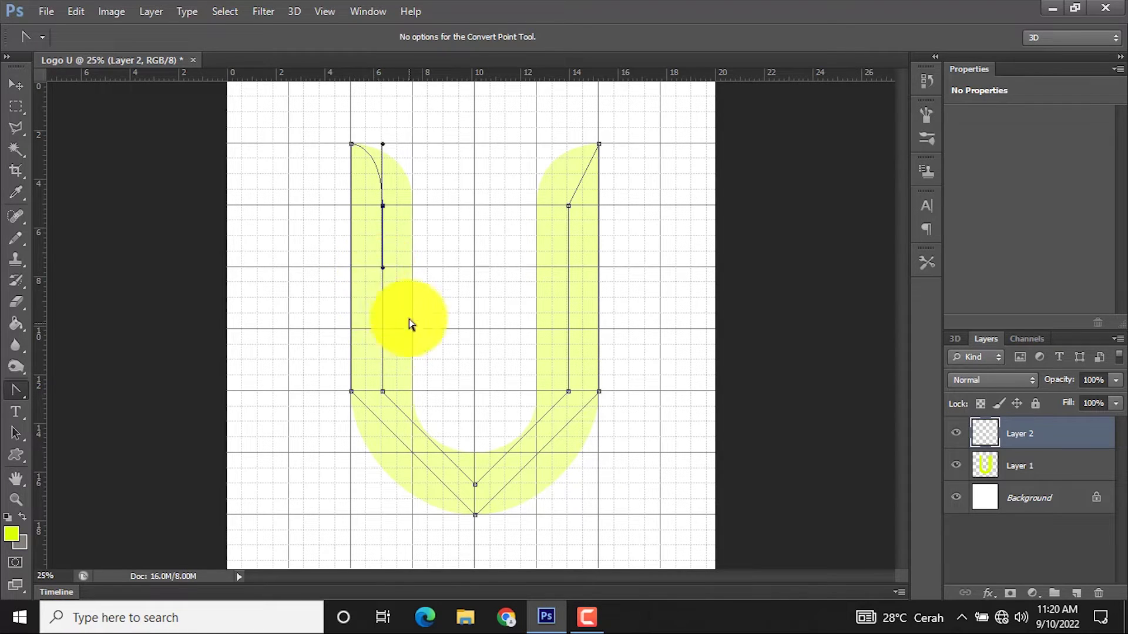
drag(383, 393, 387, 453)
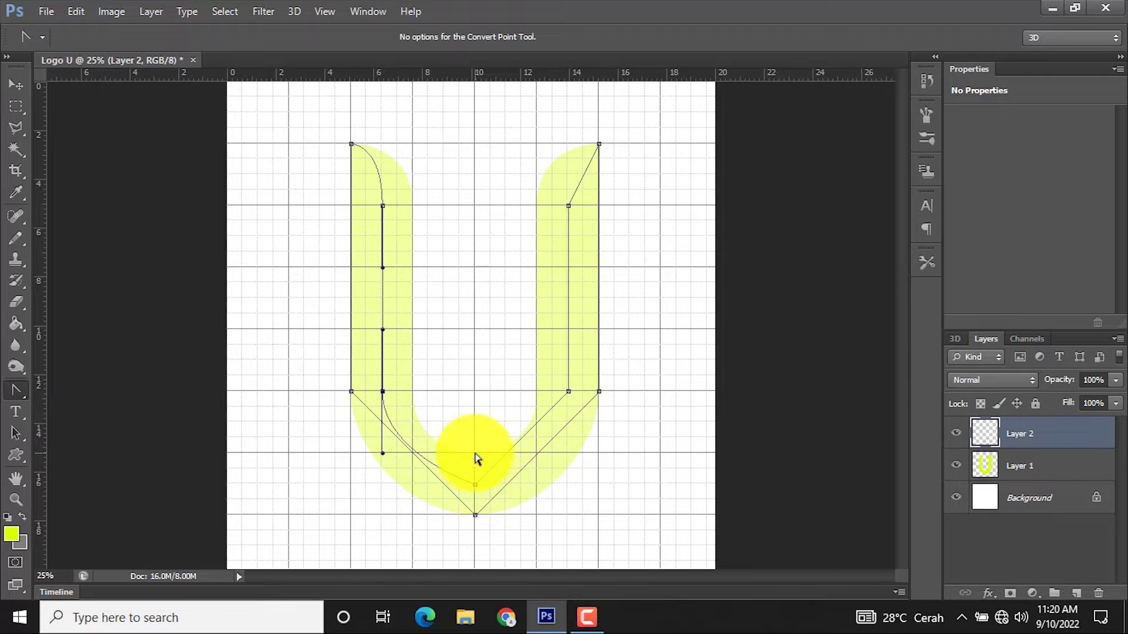
Curve the right inner and outer anchors and the outer lower-left corner
click(568, 390)
drag(569, 391, 569, 338)
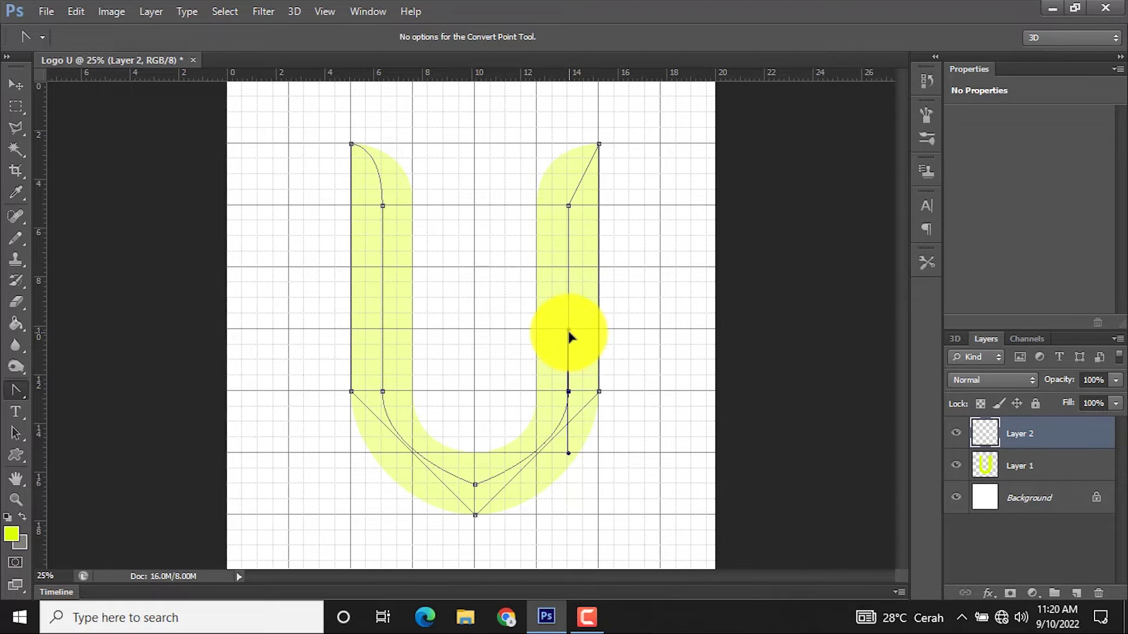
click(568, 204)
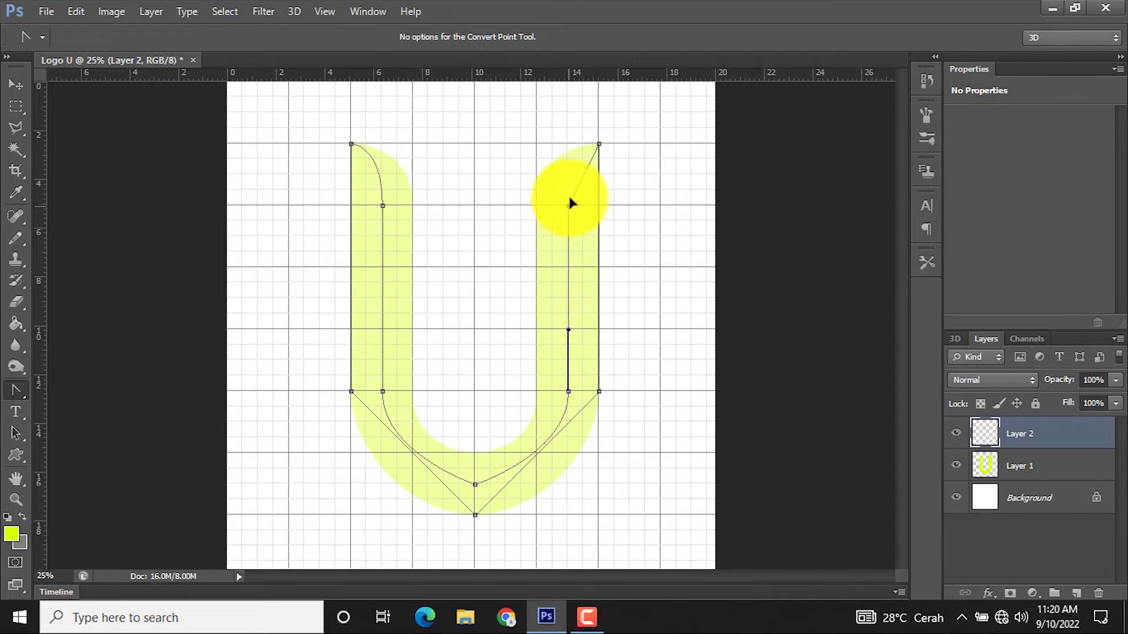
mouse_move(569, 202)
mouse_down()
mouse_move(574, 234)
mouse_move(569, 146)
mouse_up()
click(599, 391)
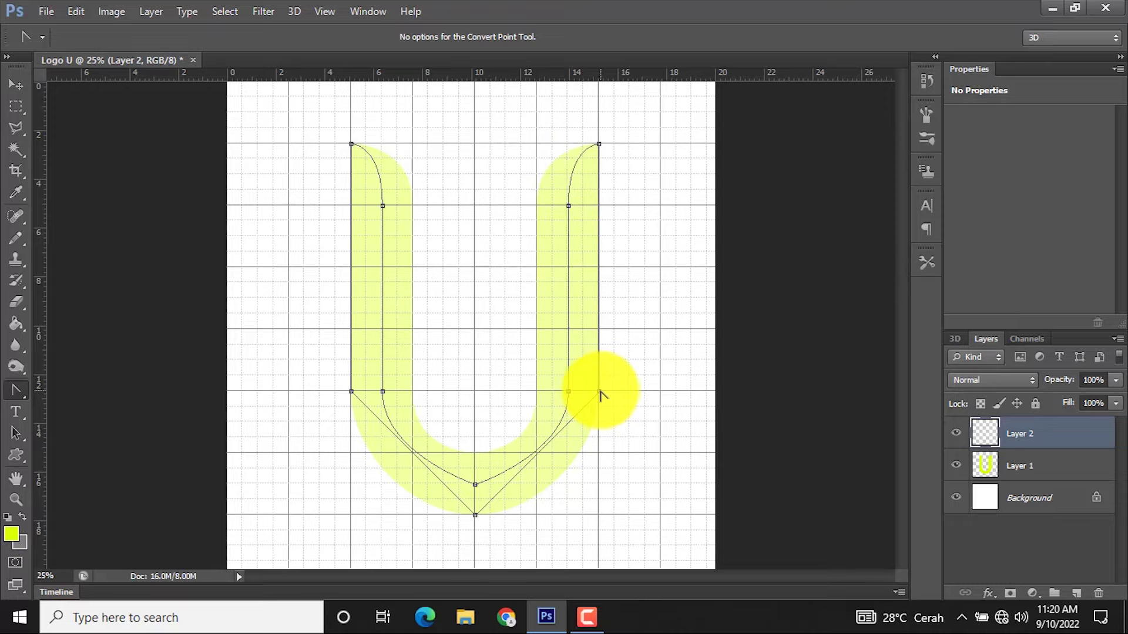
drag(602, 395, 599, 453)
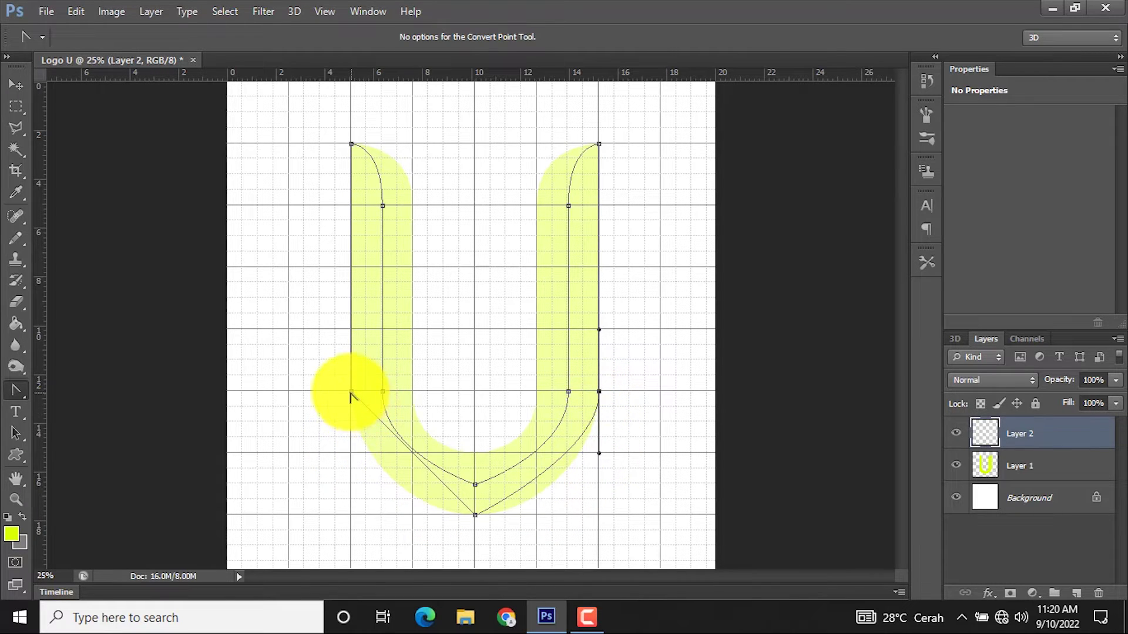
drag(352, 391, 356, 340)
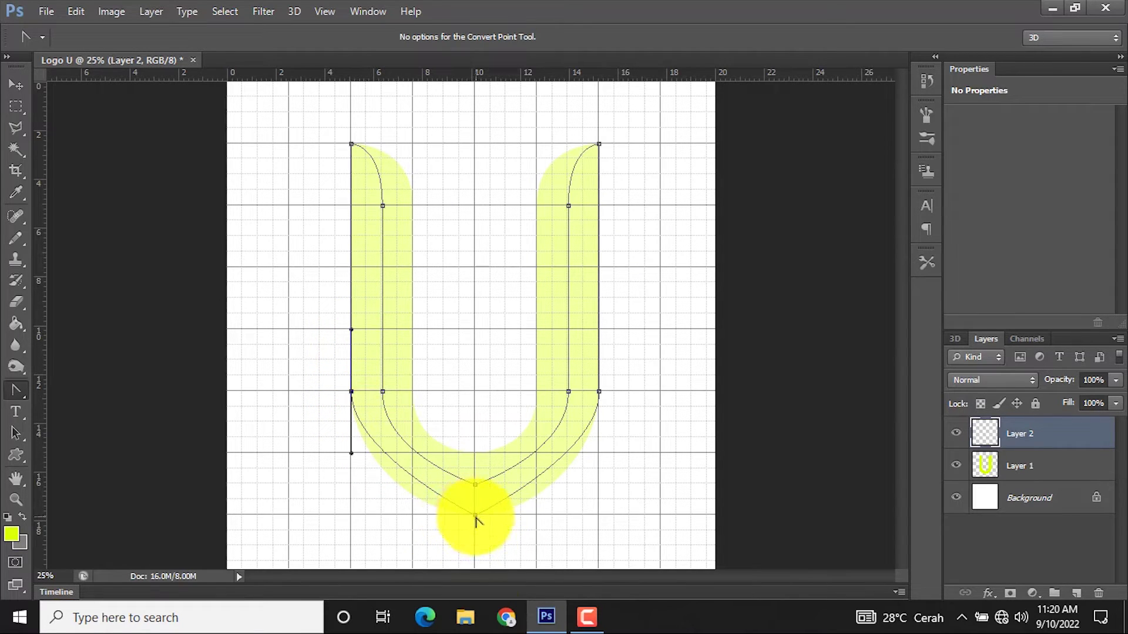
Smooth the outer and inner bottom anchors of the path, then deselect it
drag(475, 516, 415, 522)
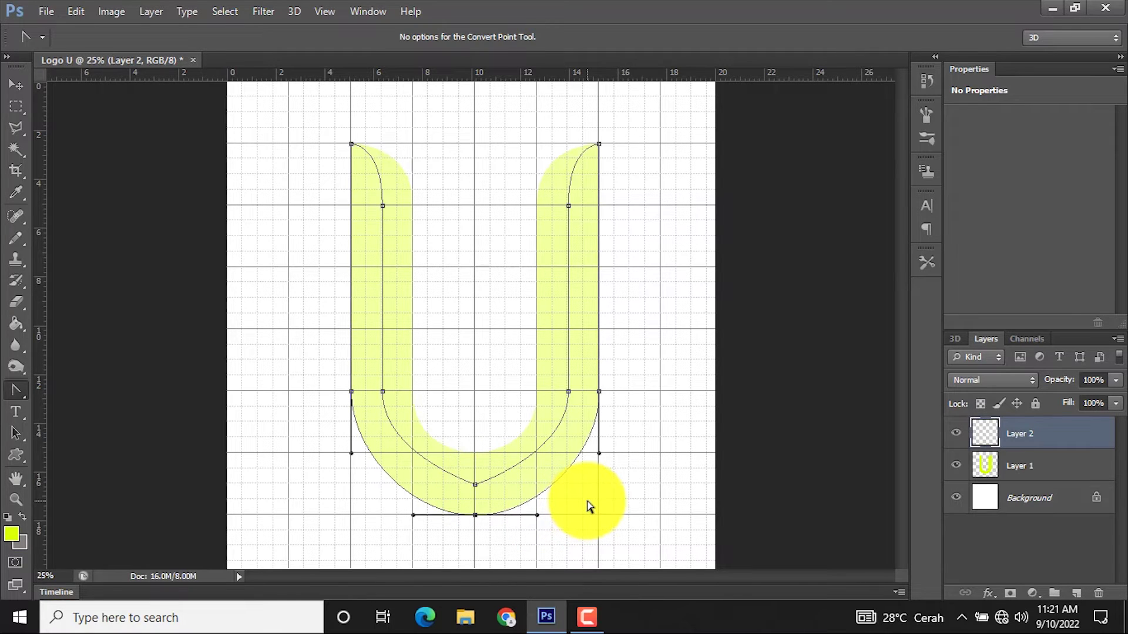
drag(476, 485, 505, 487)
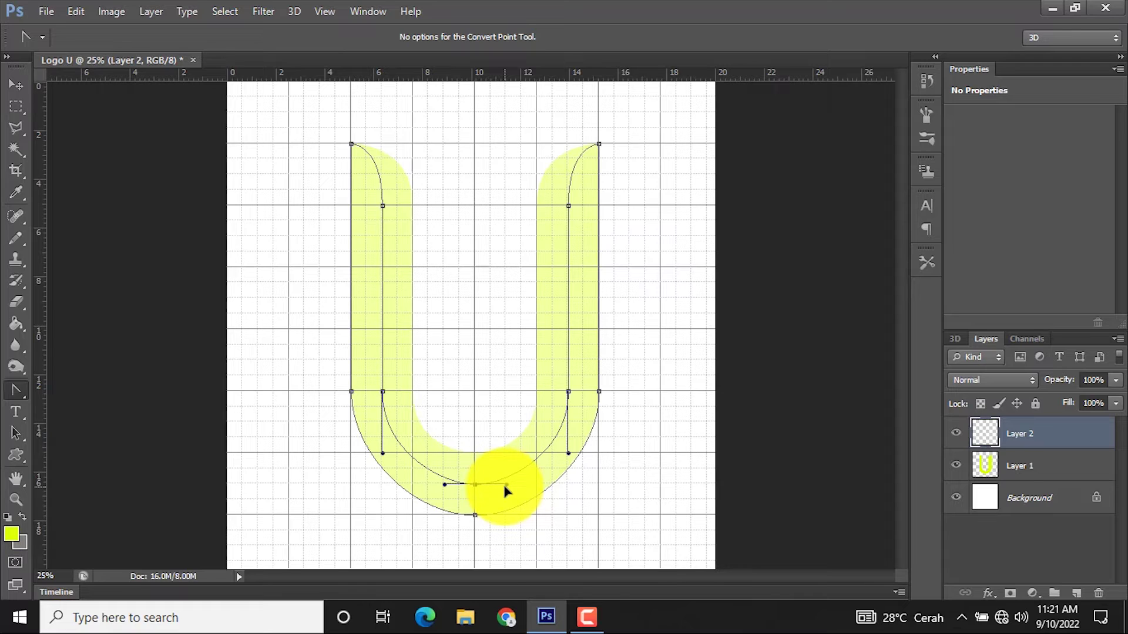
drag(505, 491, 506, 490)
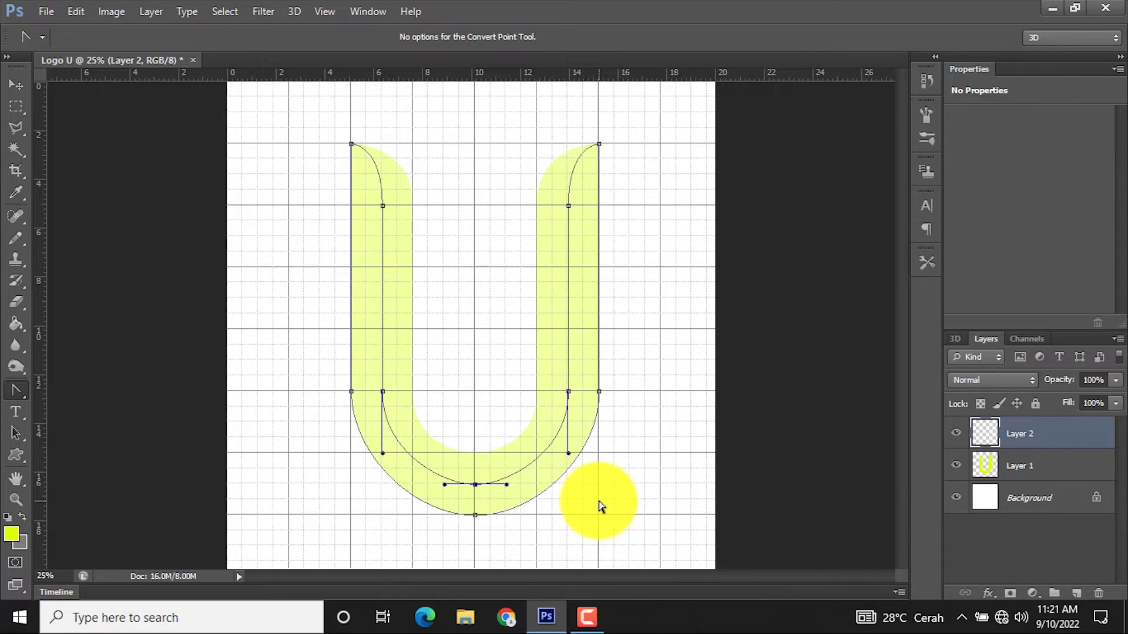
click(600, 506)
Convert Layer 2's curved U path into an active selection of the outer band
right_click(576, 440)
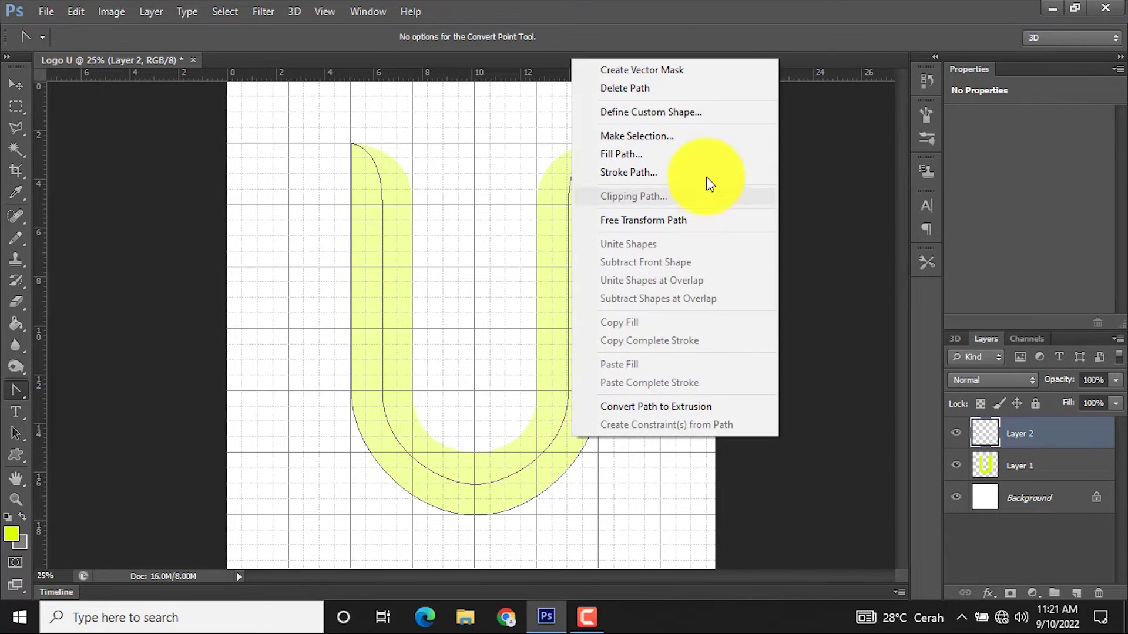
click(678, 139)
click(652, 176)
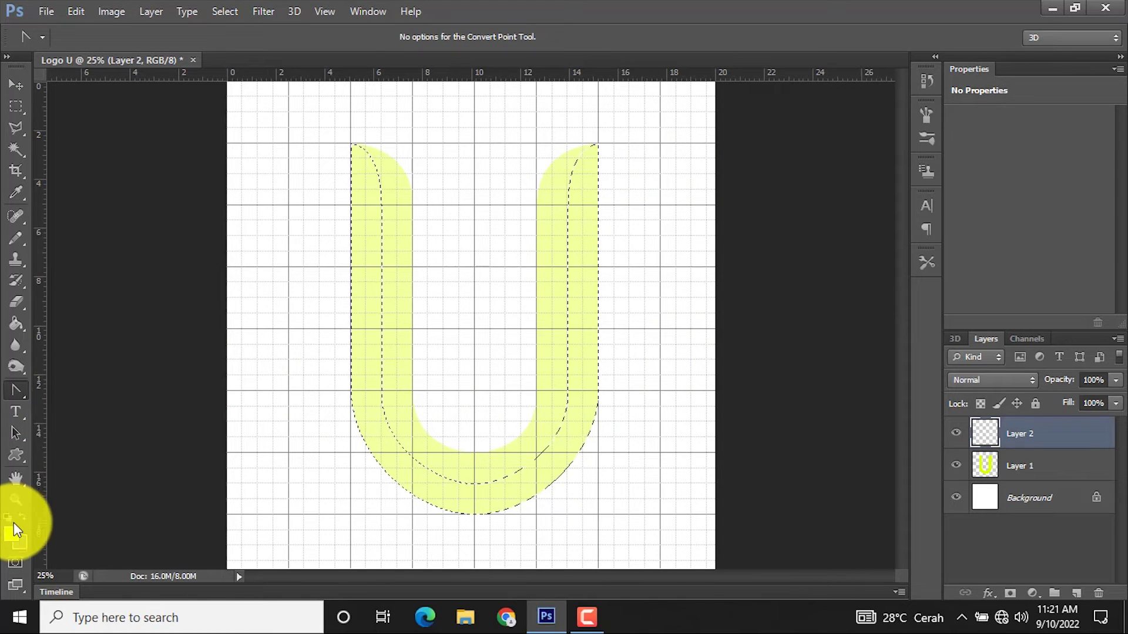
click(14, 323)
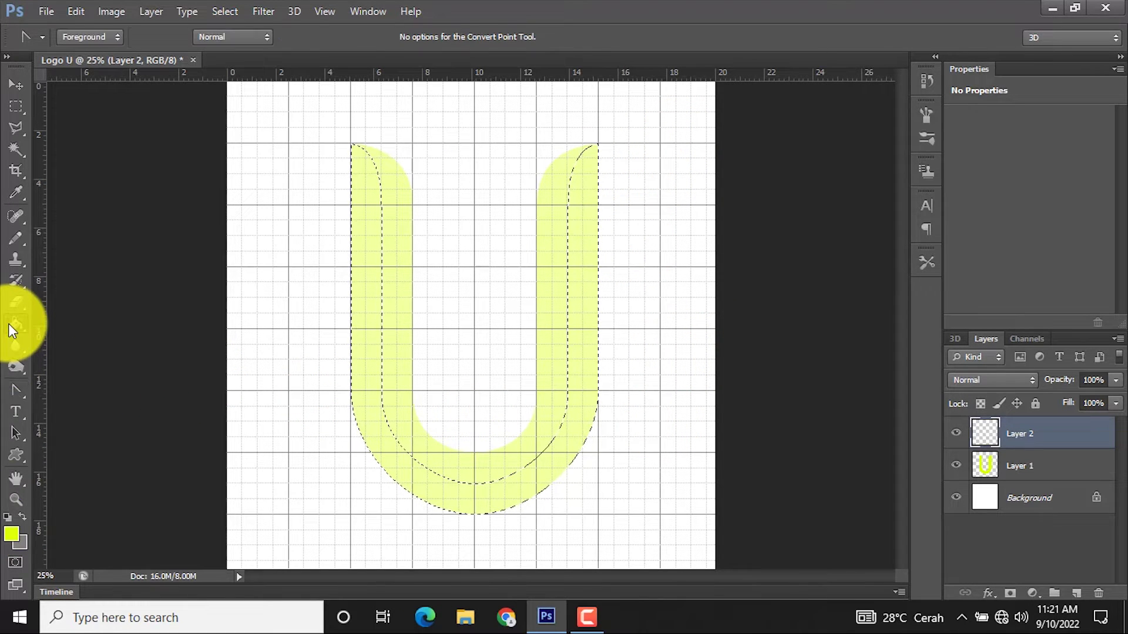
Set the foreground colour to a bright, saturated green
click(13, 537)
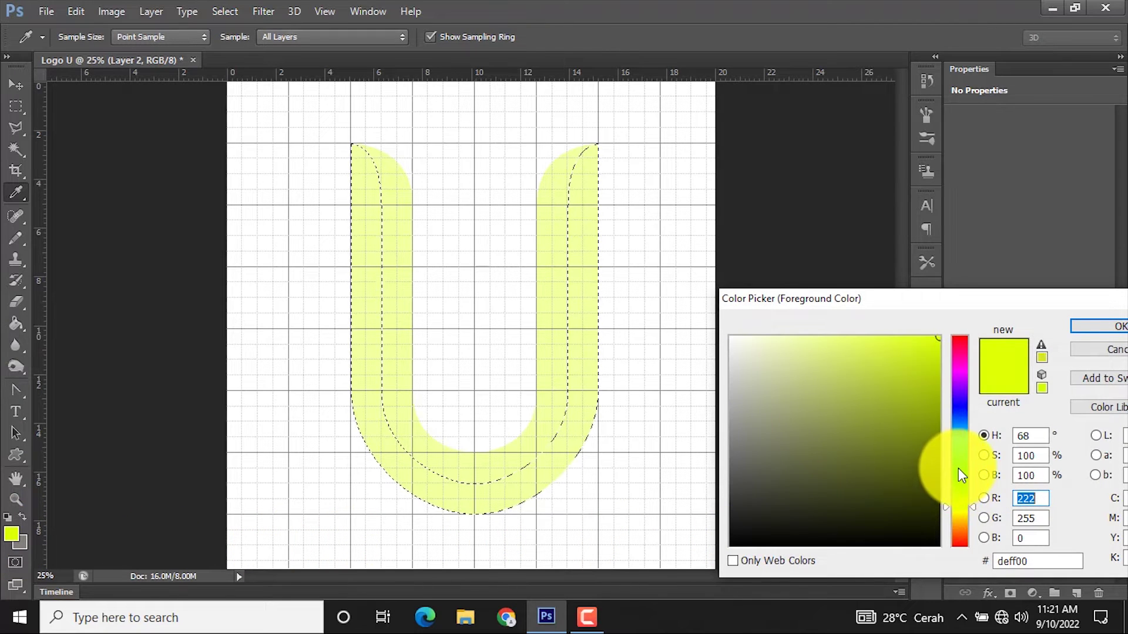
click(964, 531)
drag(964, 531, 962, 472)
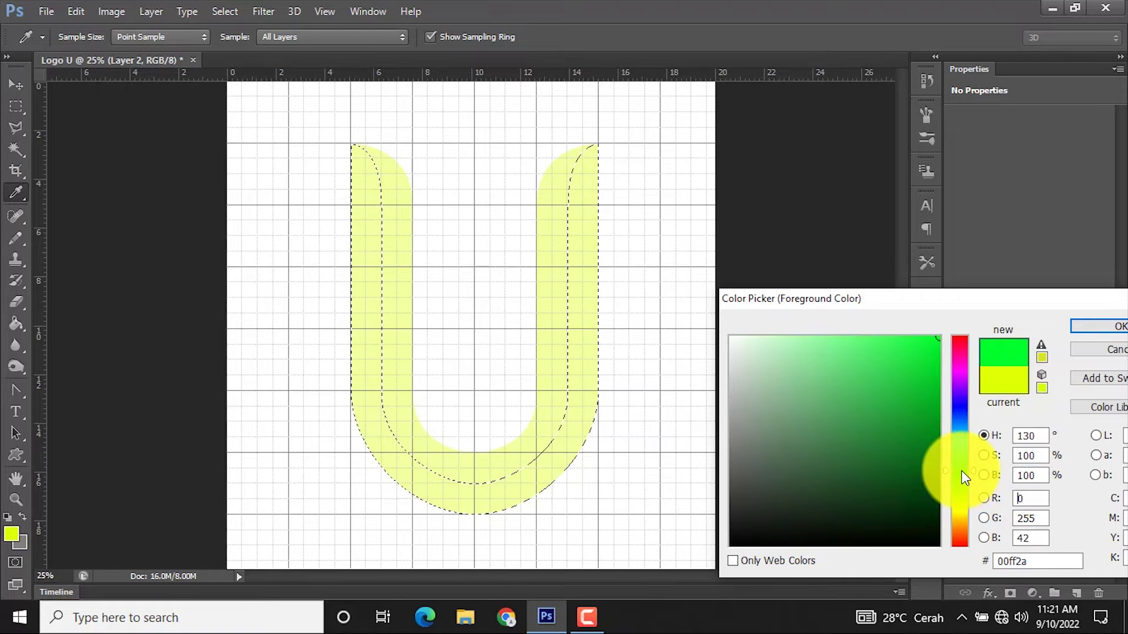
mouse_move(894, 372)
mouse_down()
mouse_move(850, 399)
mouse_move(865, 389)
mouse_up()
click(957, 463)
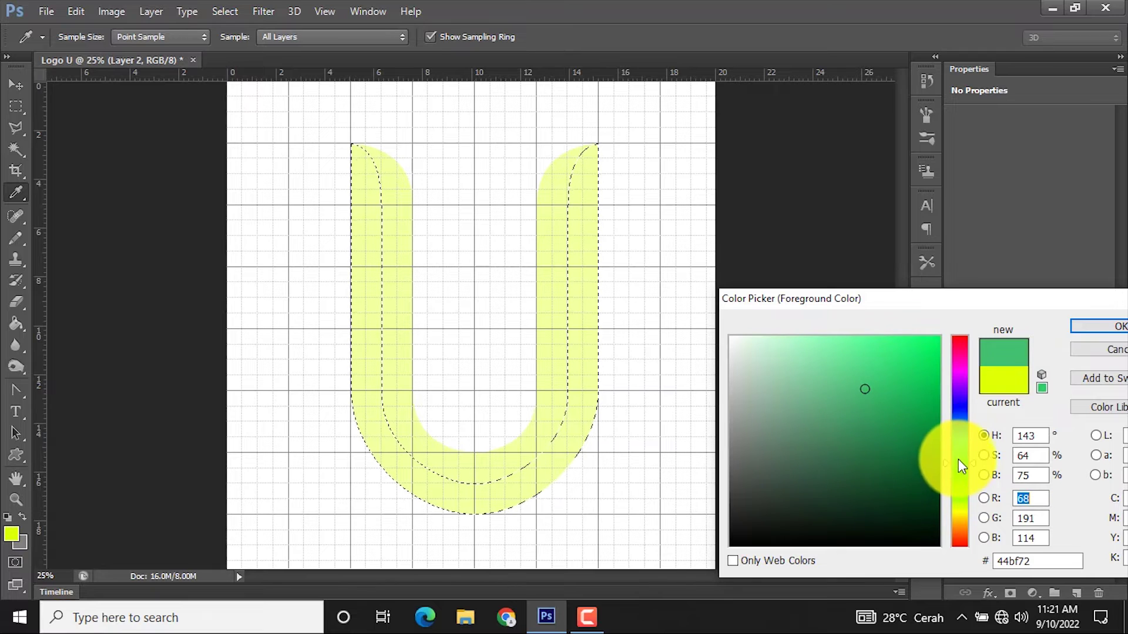
drag(927, 373, 922, 356)
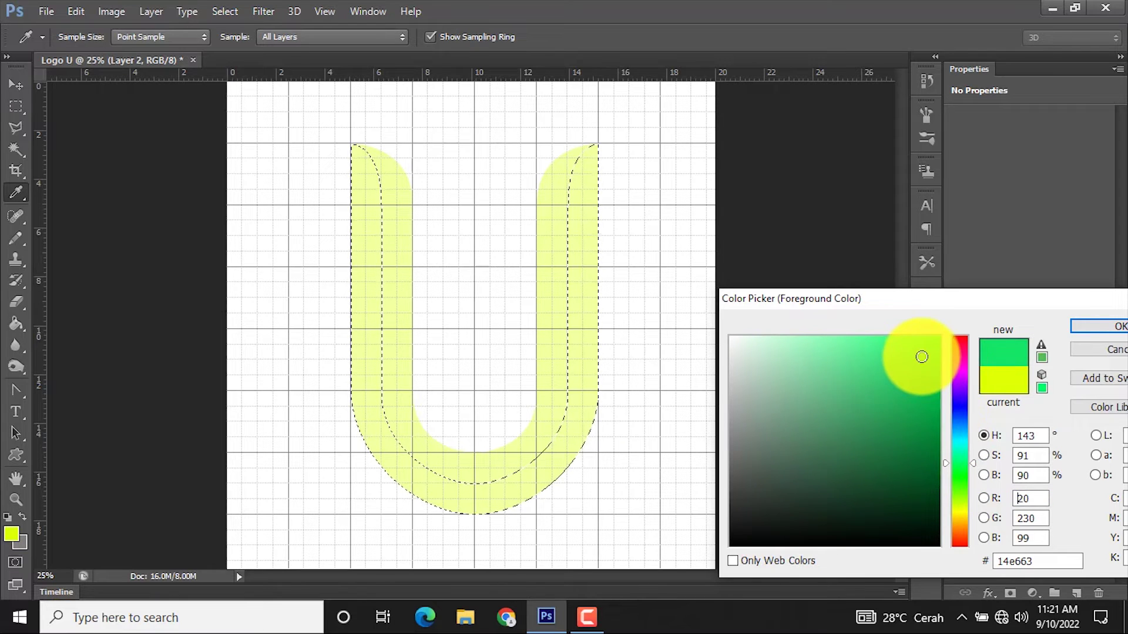
click(1075, 329)
key(g)
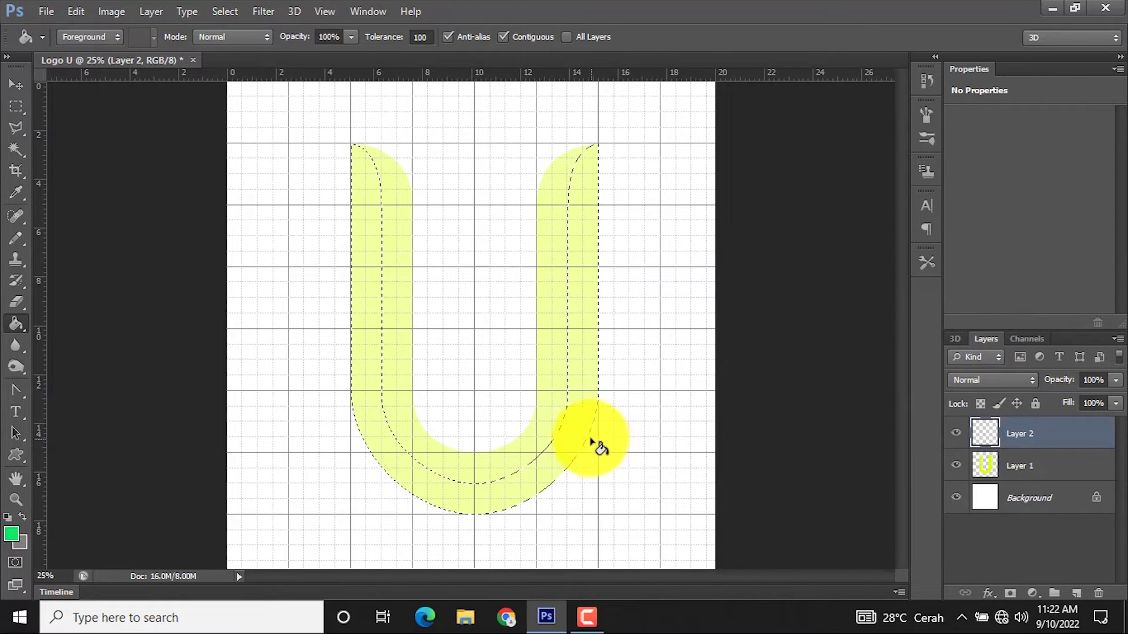
Fill the outer band green and raise Layer 1's Fill to 100%
click(592, 440)
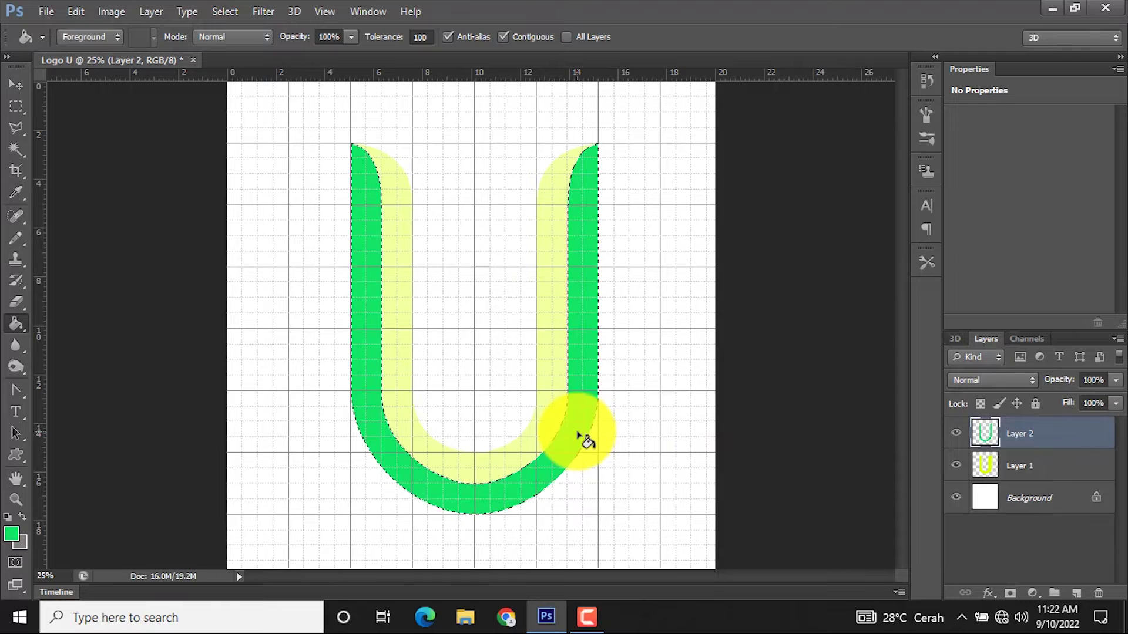
click(1066, 465)
mouse_move(1115, 403)
mouse_down()
mouse_move(1119, 420)
mouse_move(1101, 437)
mouse_up()
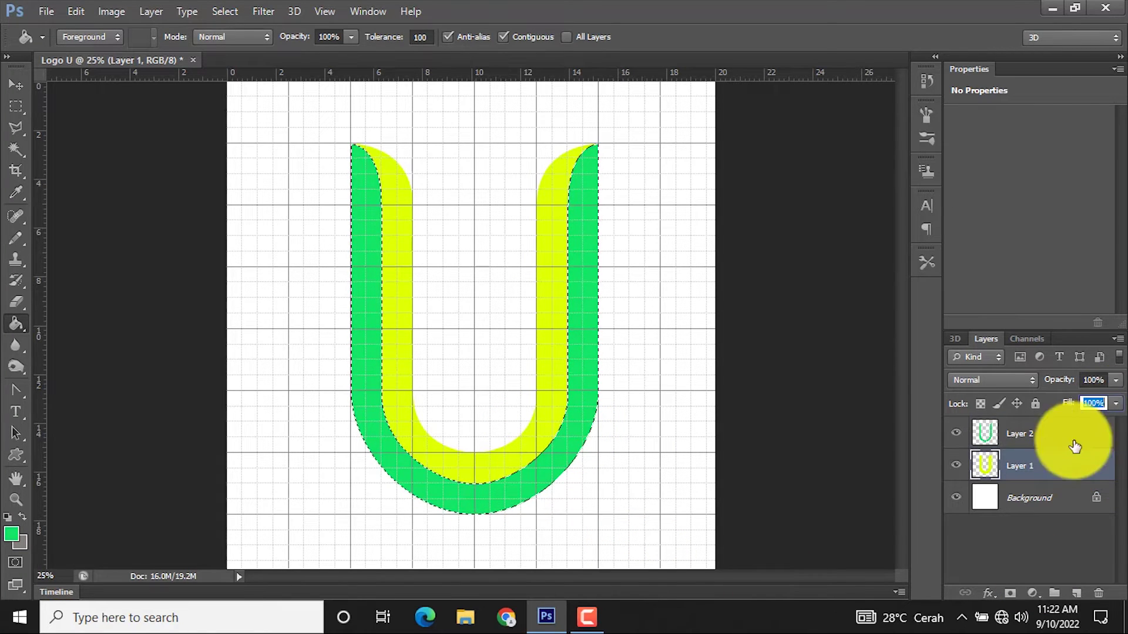
click(972, 447)
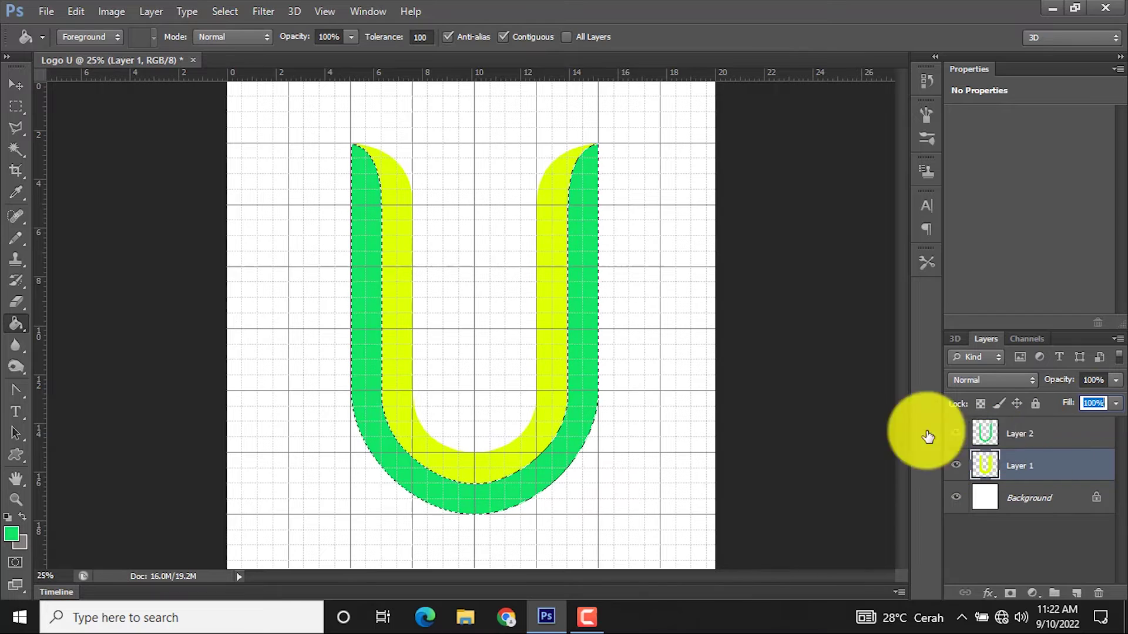
click(582, 358)
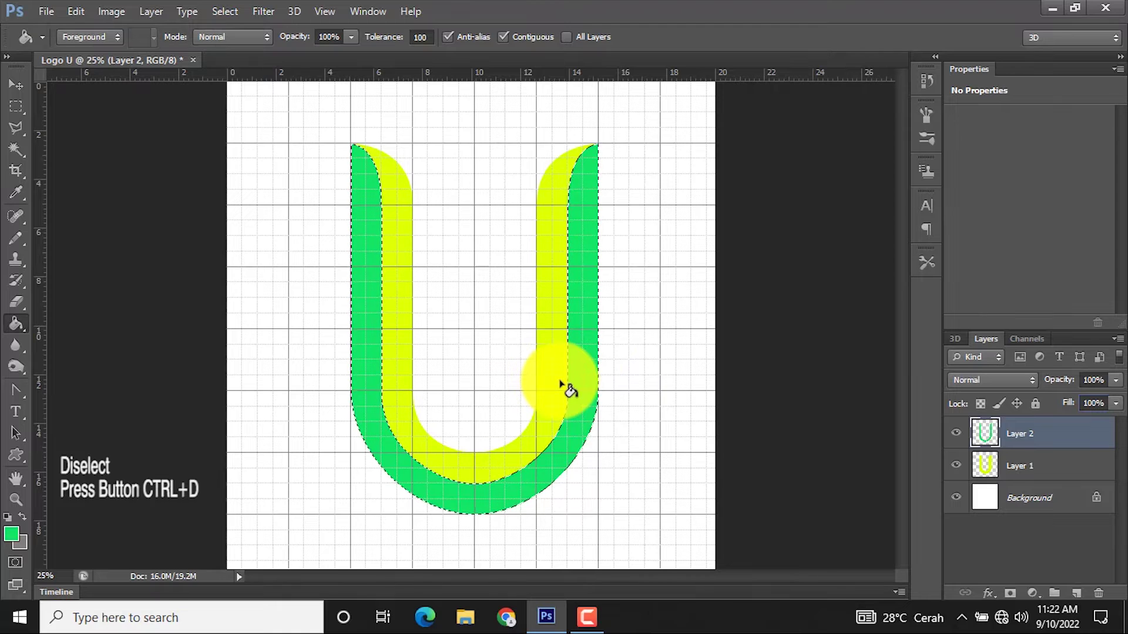
Make Layer 1 active and switch to the Gradient Tool from the fill tools
click(14, 84)
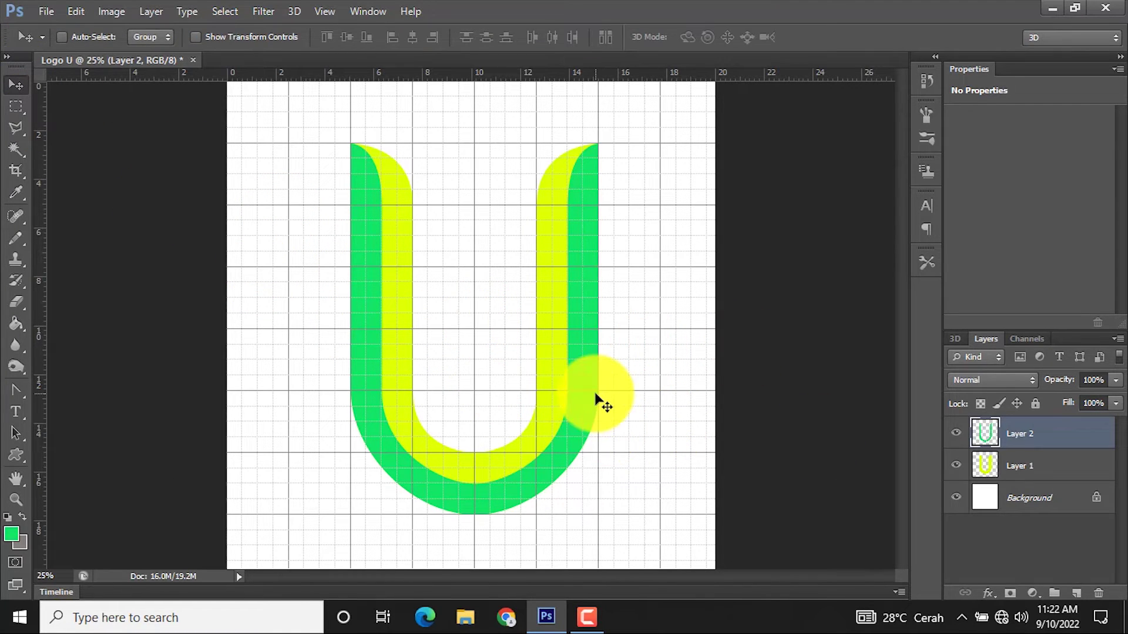
click(1025, 467)
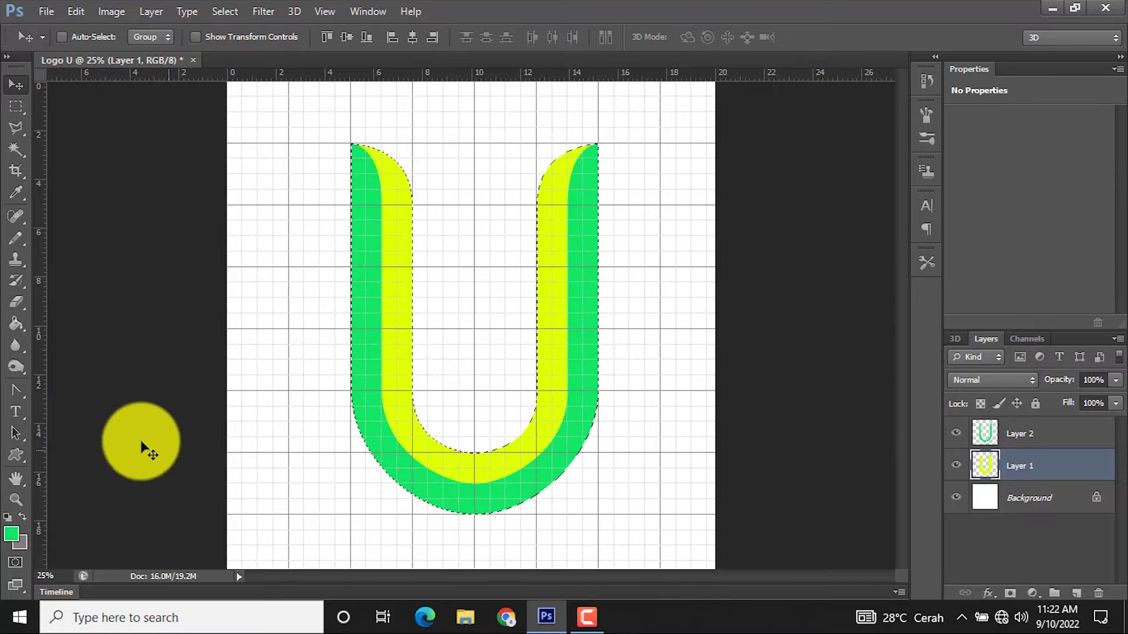
click(20, 327)
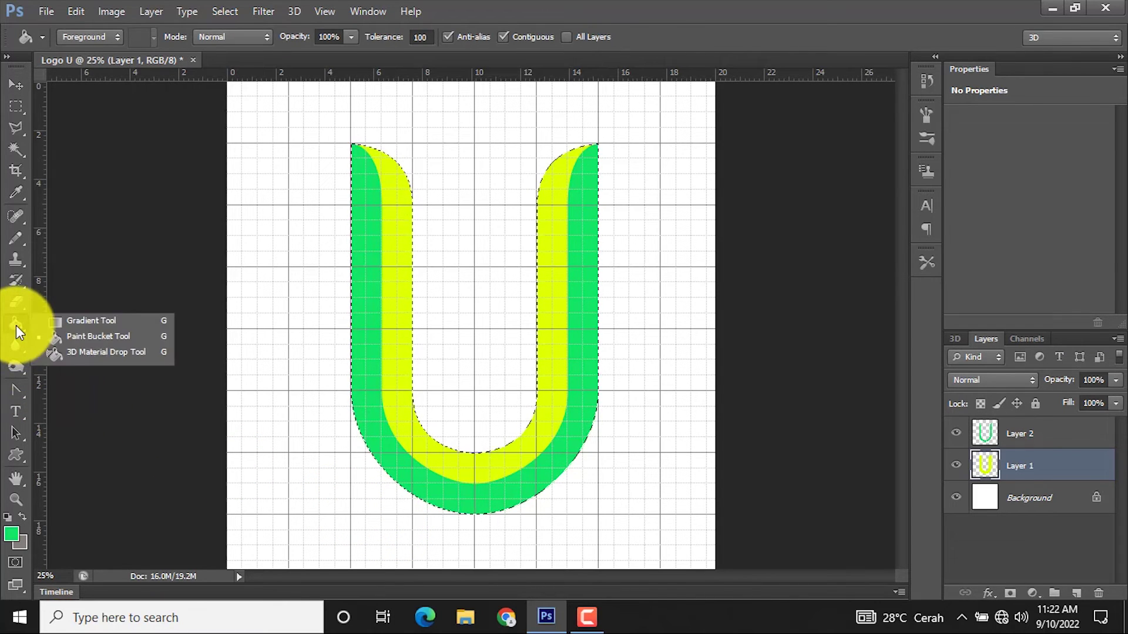
click(110, 321)
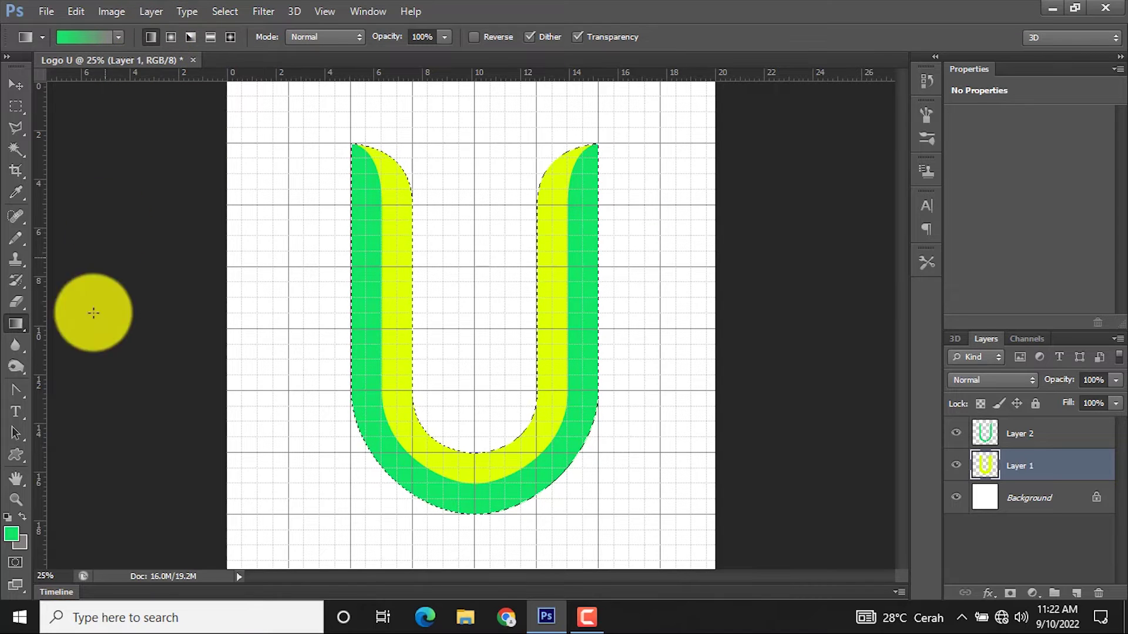
Keep green as foreground and sample the U's yellow as the background colour
click(13, 534)
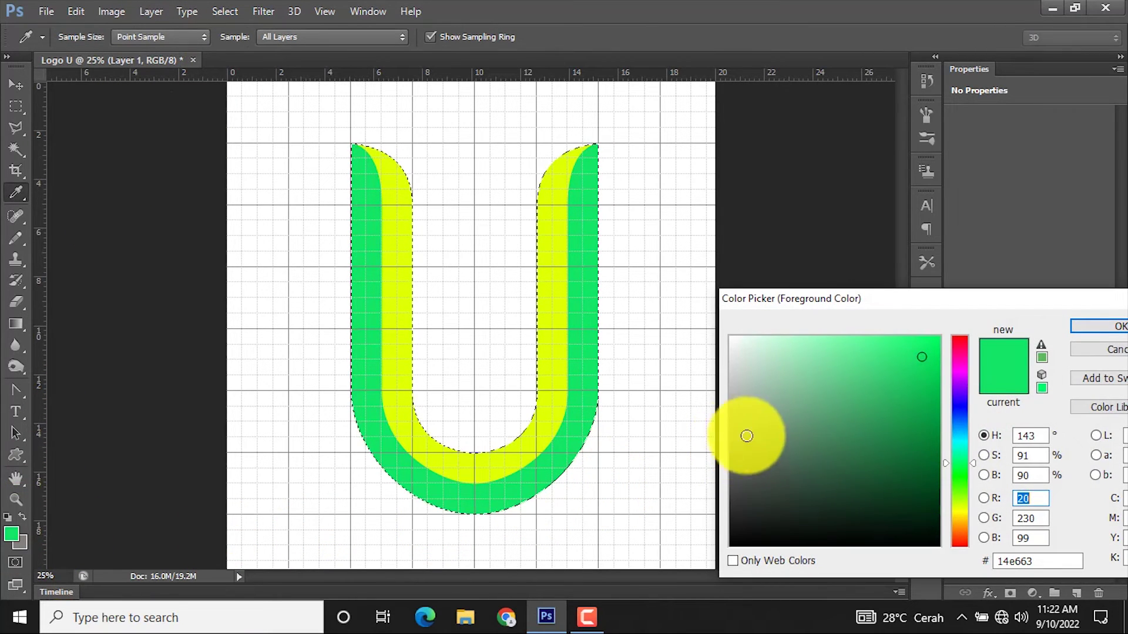
click(1119, 329)
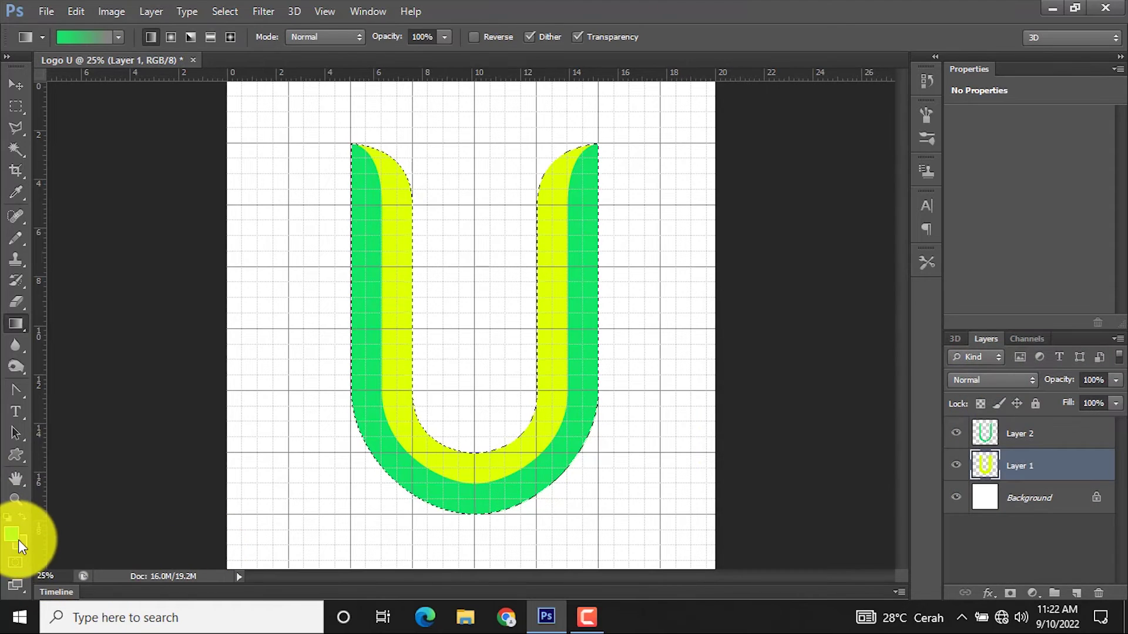
click(21, 542)
click(548, 360)
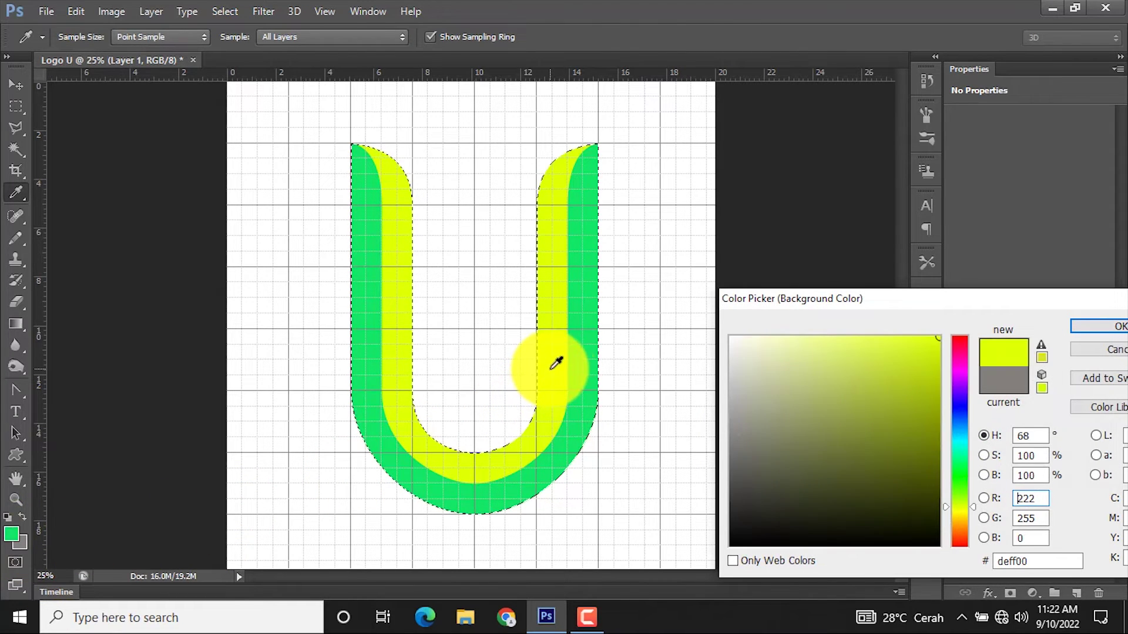
key(g)
click(1071, 327)
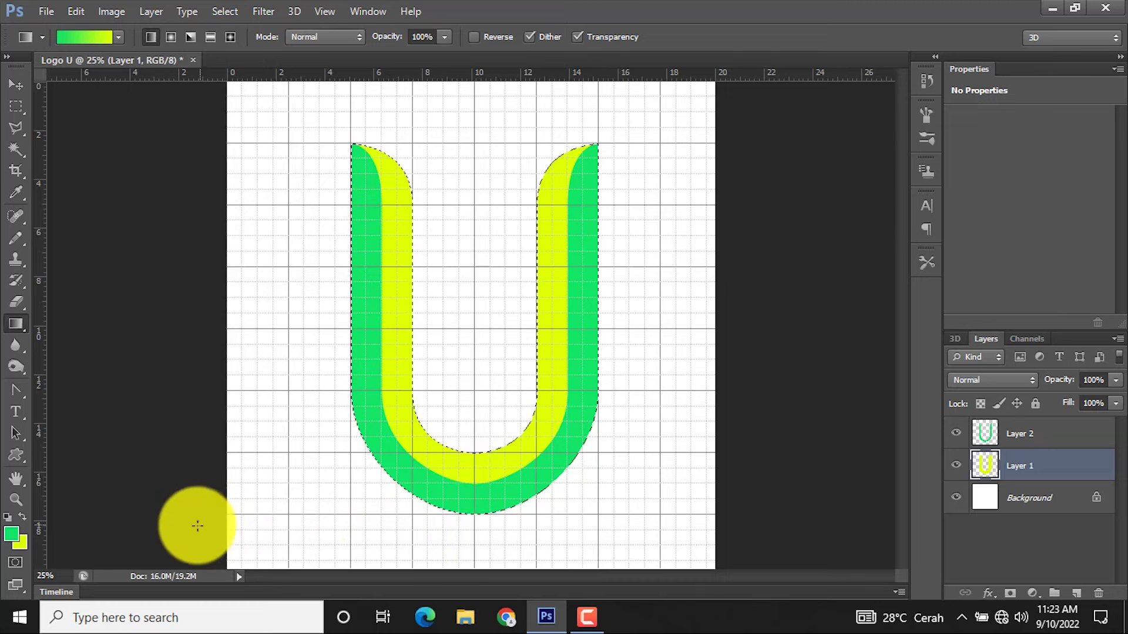
Set the foreground colour to bright orange (R 230, about #fd7215)
click(12, 534)
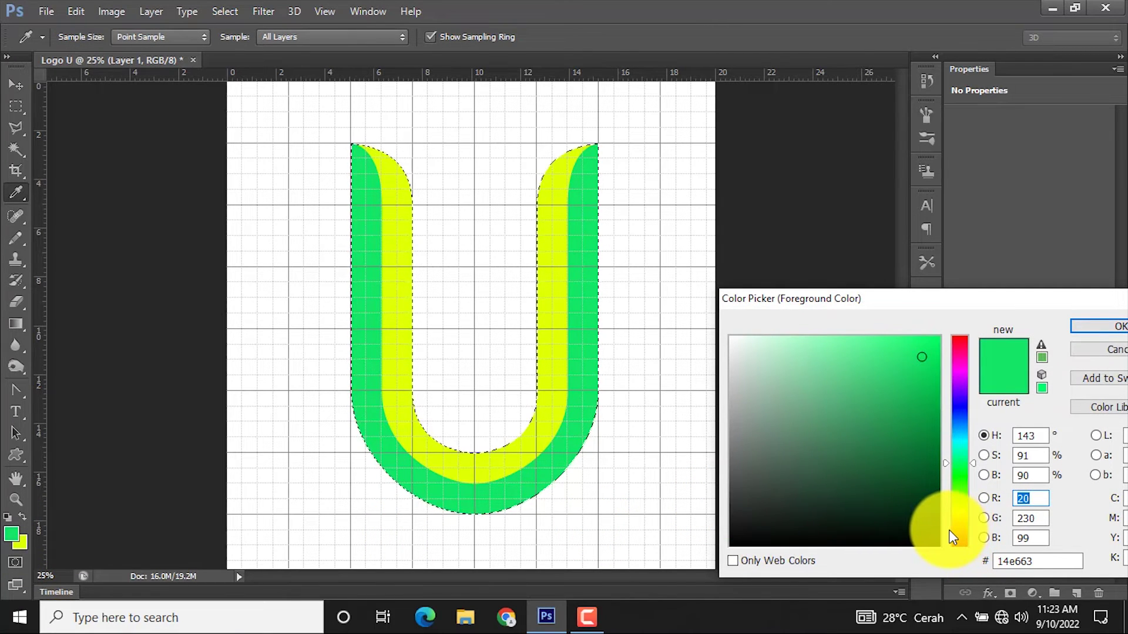
text(230)
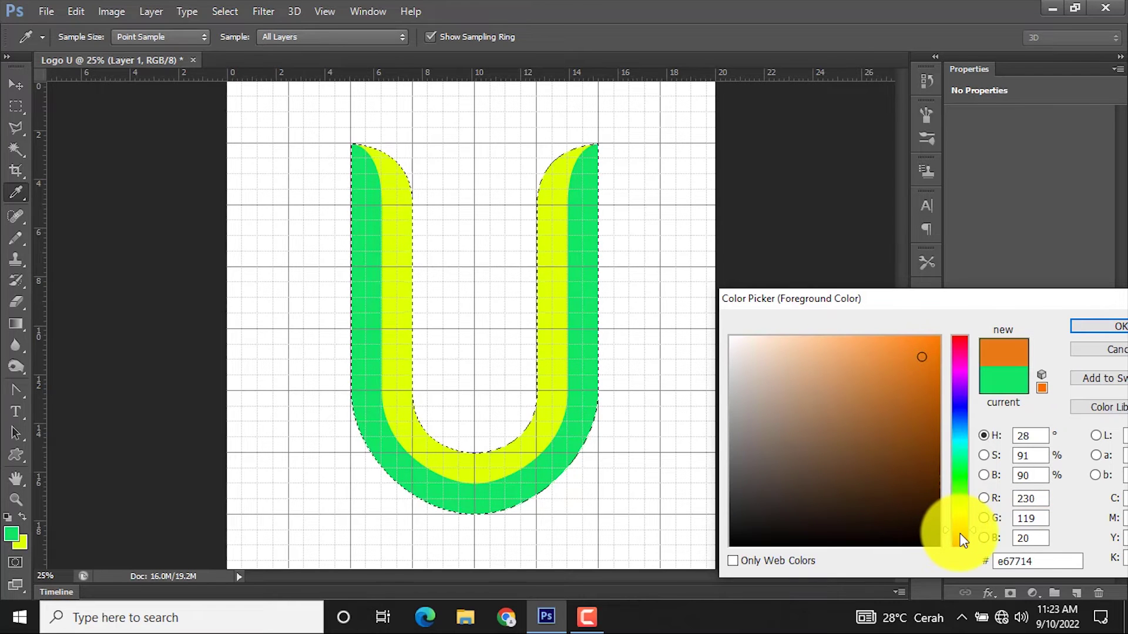
drag(949, 533, 960, 538)
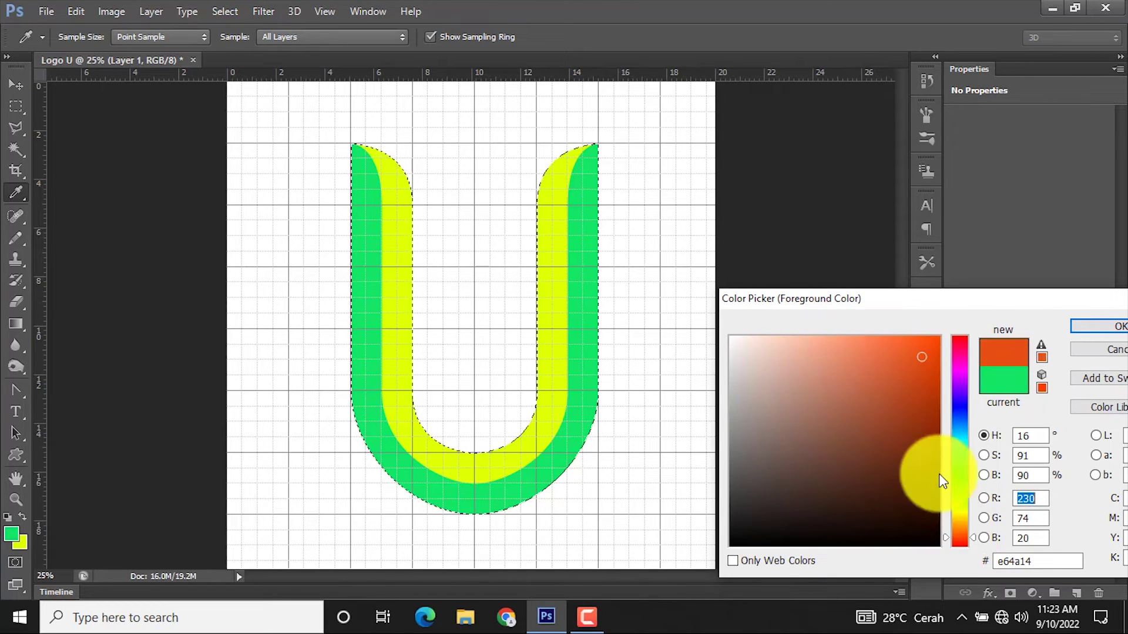
click(934, 337)
drag(937, 346, 922, 338)
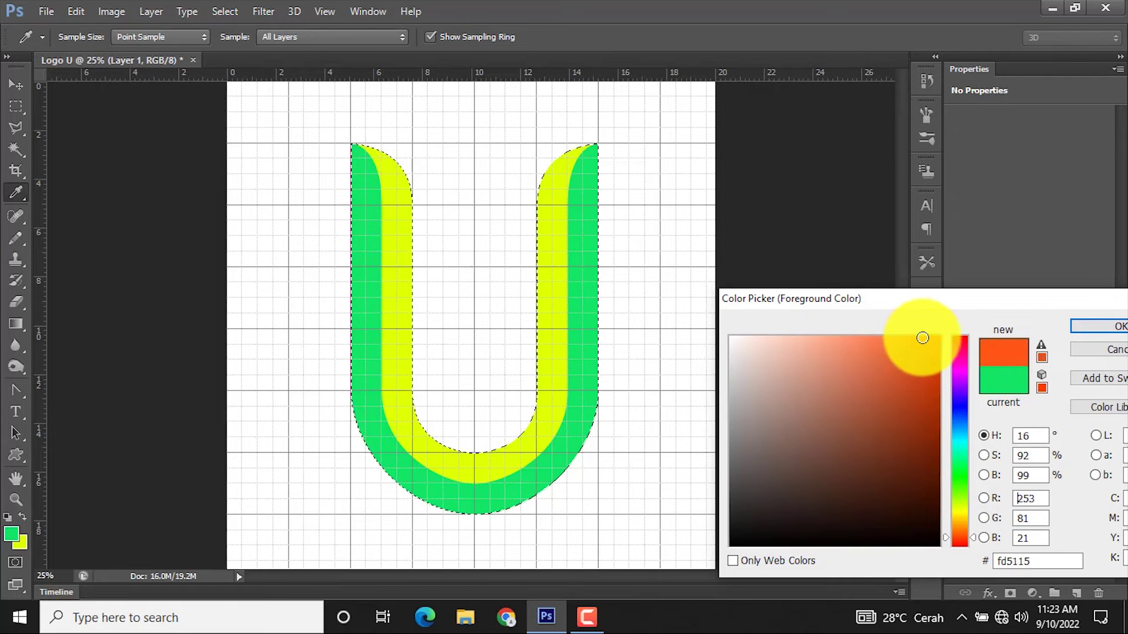
click(964, 527)
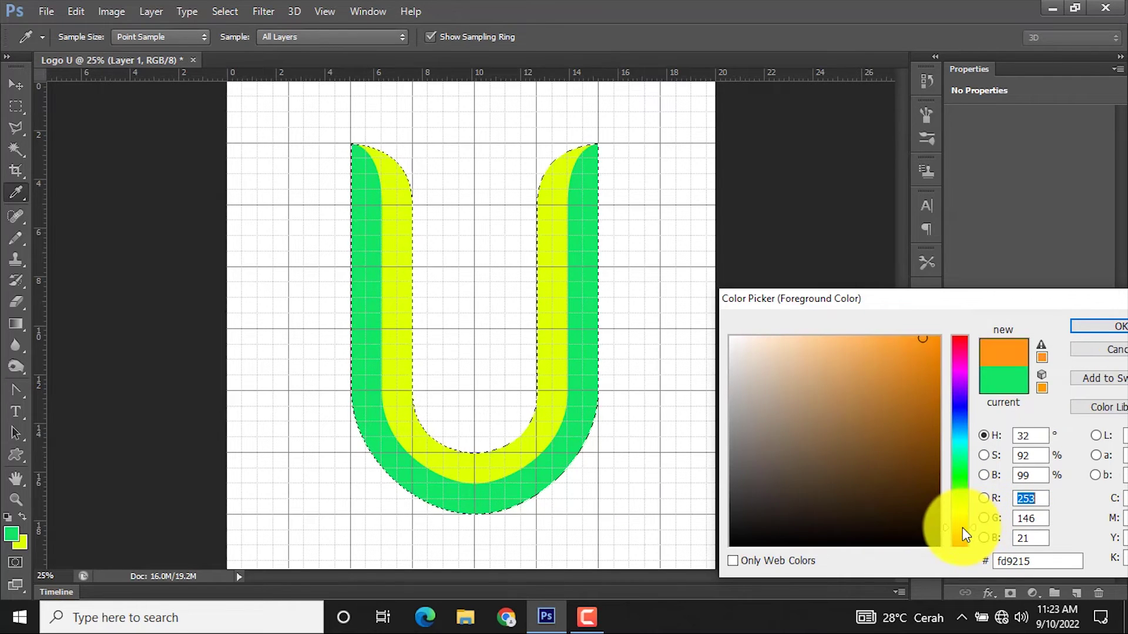
click(957, 532)
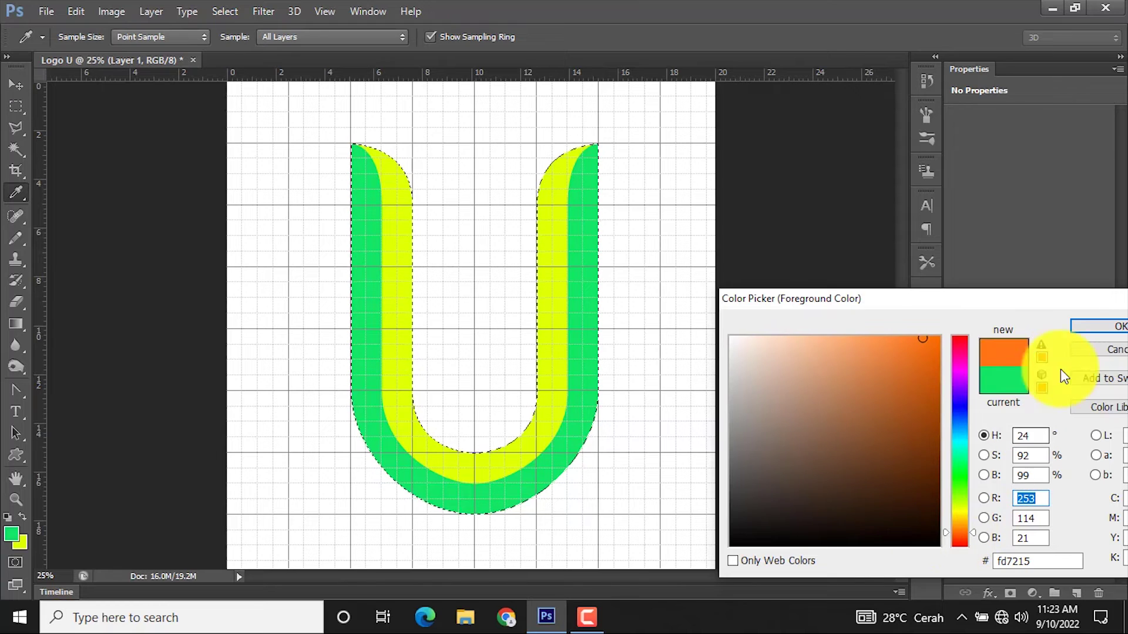
click(1078, 327)
key(g)
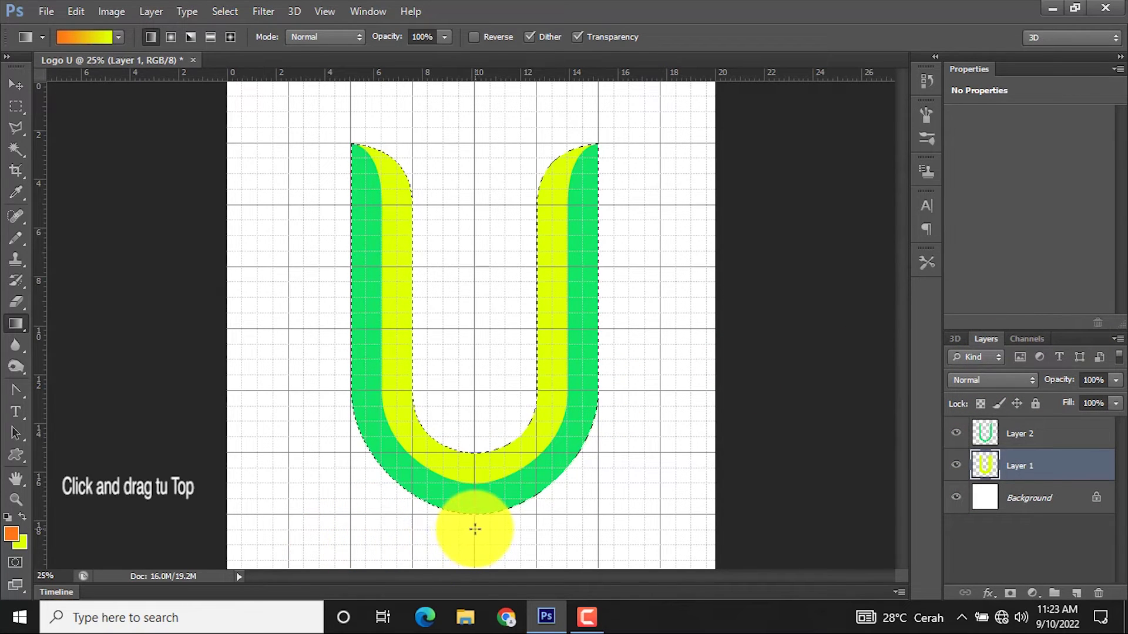
Gradient Layer 1 orange-to-yellow bottom-up, Layer 2 top-down, then deselect
drag(475, 529, 481, 205)
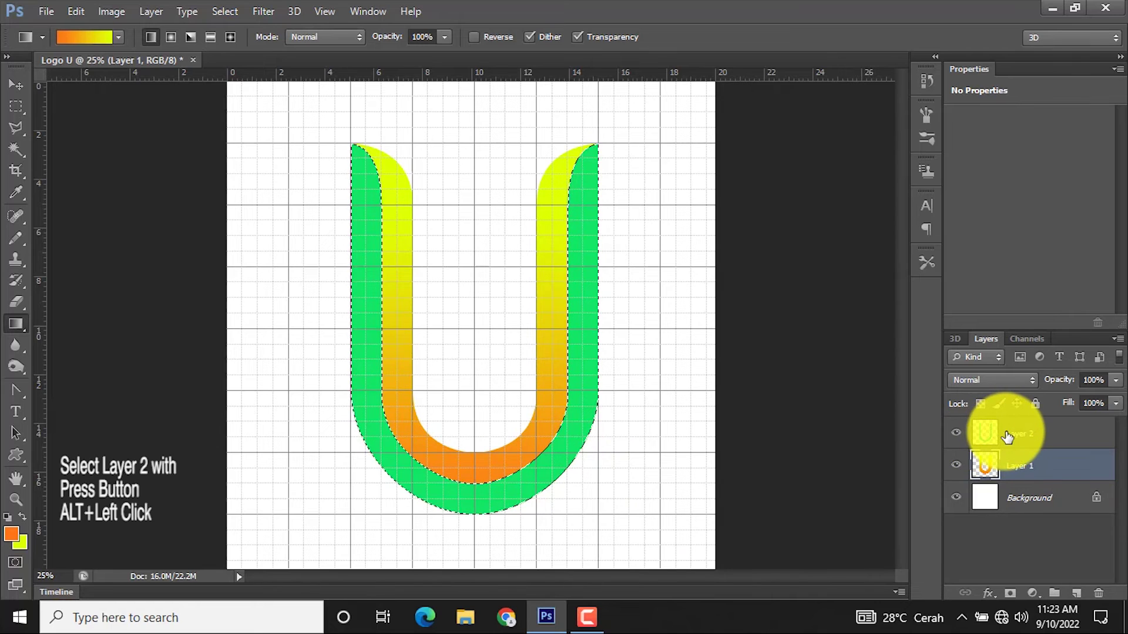
alt+click(983, 437)
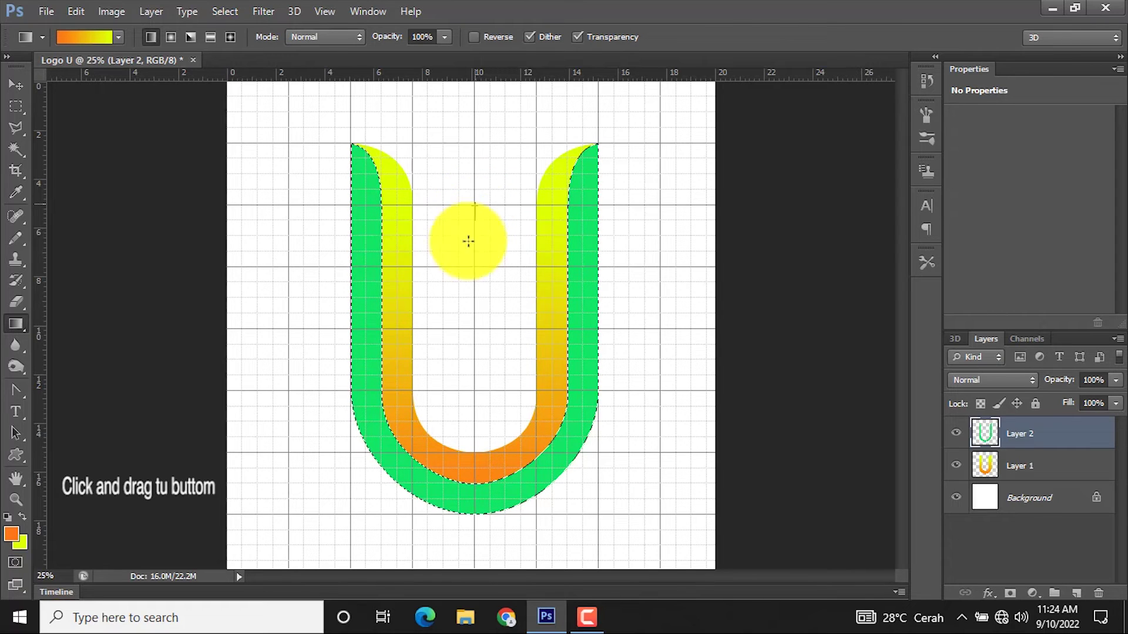
drag(475, 204, 474, 536)
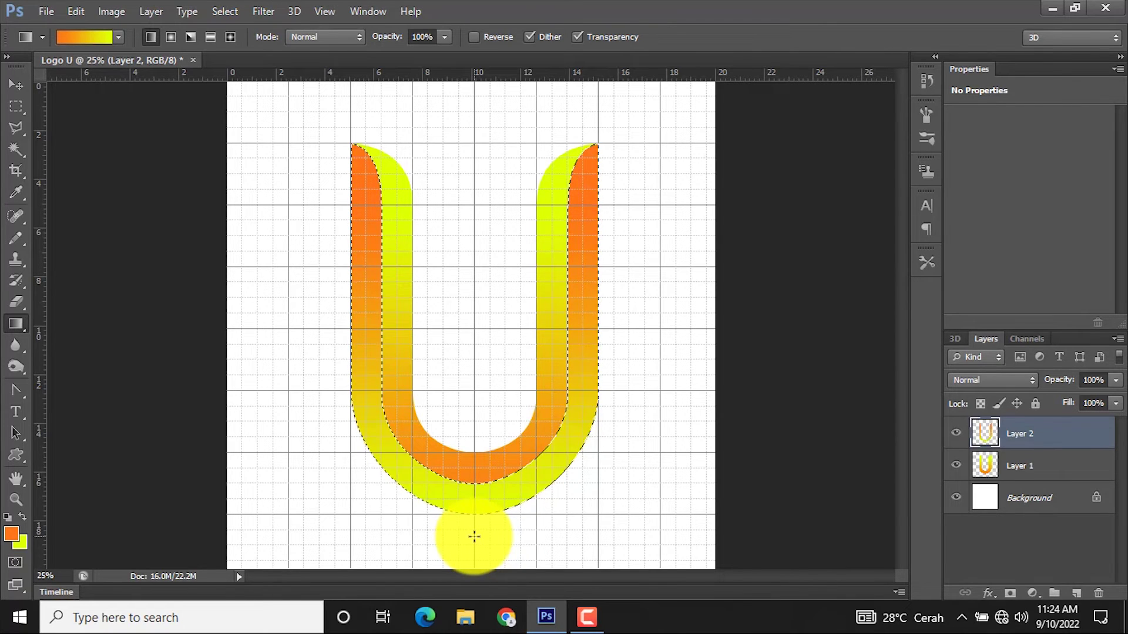
key(ctrl+d)
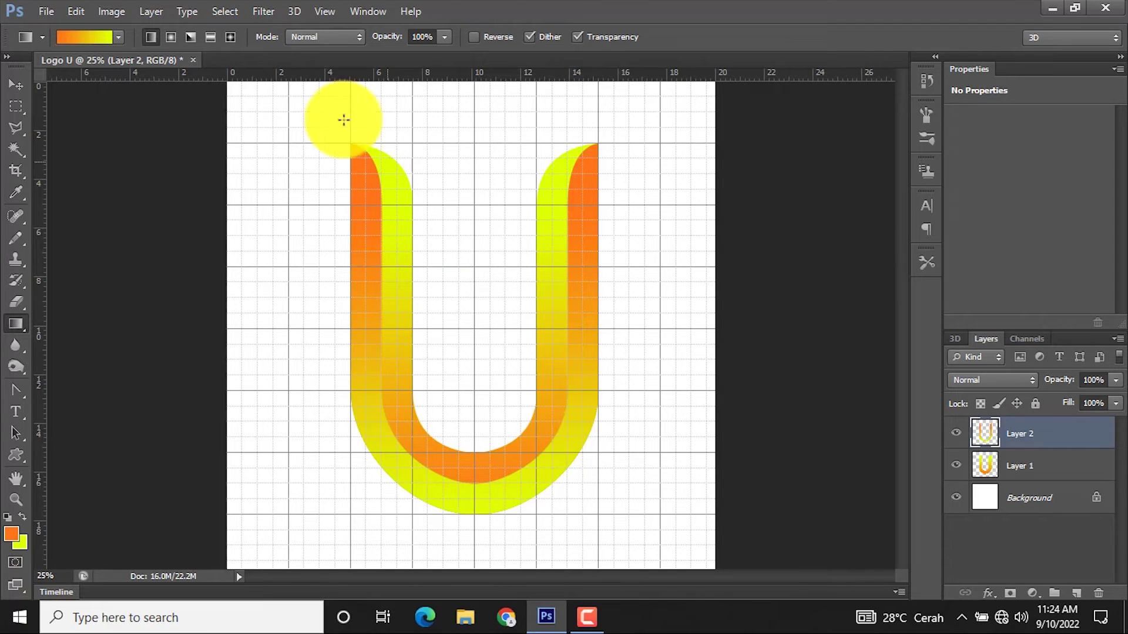
Hide the grid, select Layers 1 and 2, and nudge the U upward
click(324, 9)
mouse_move(337, 255)
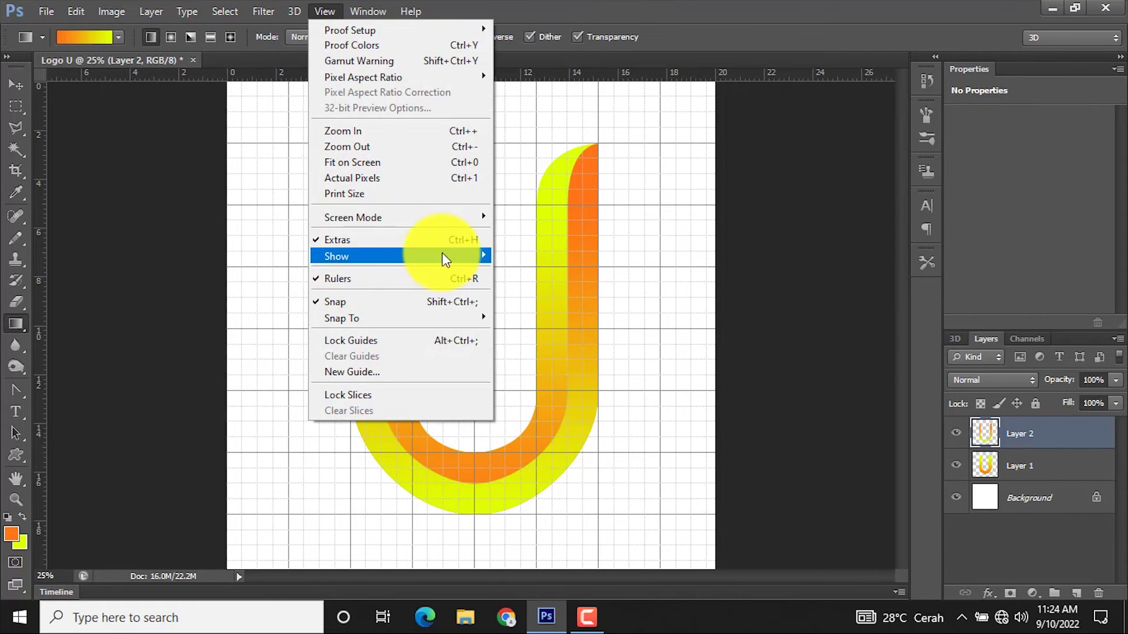
click(555, 302)
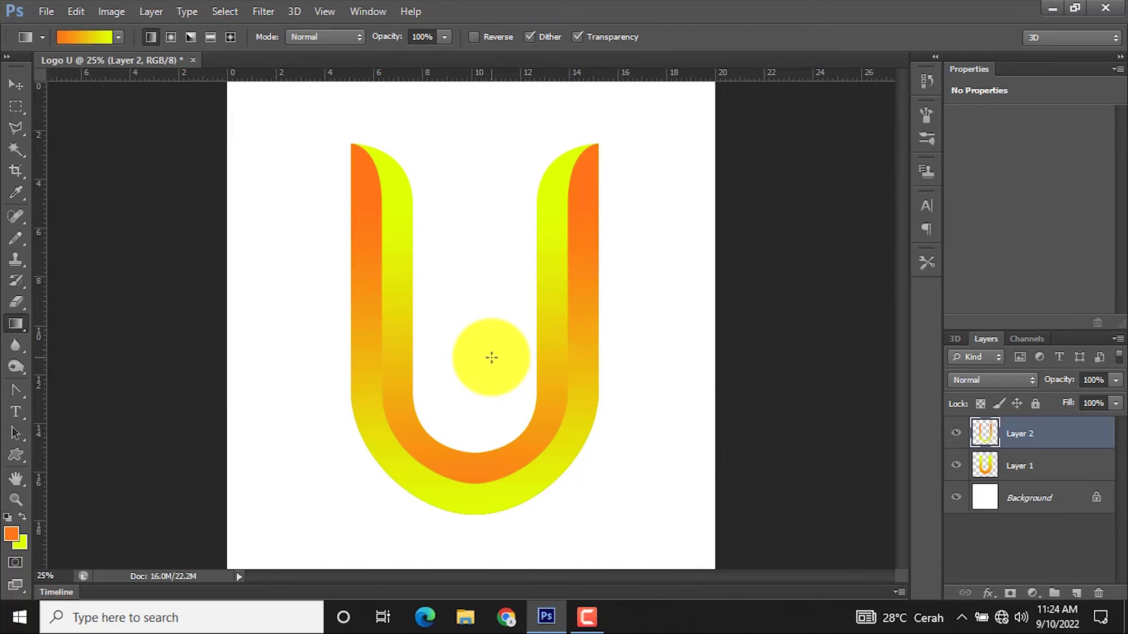
click(19, 88)
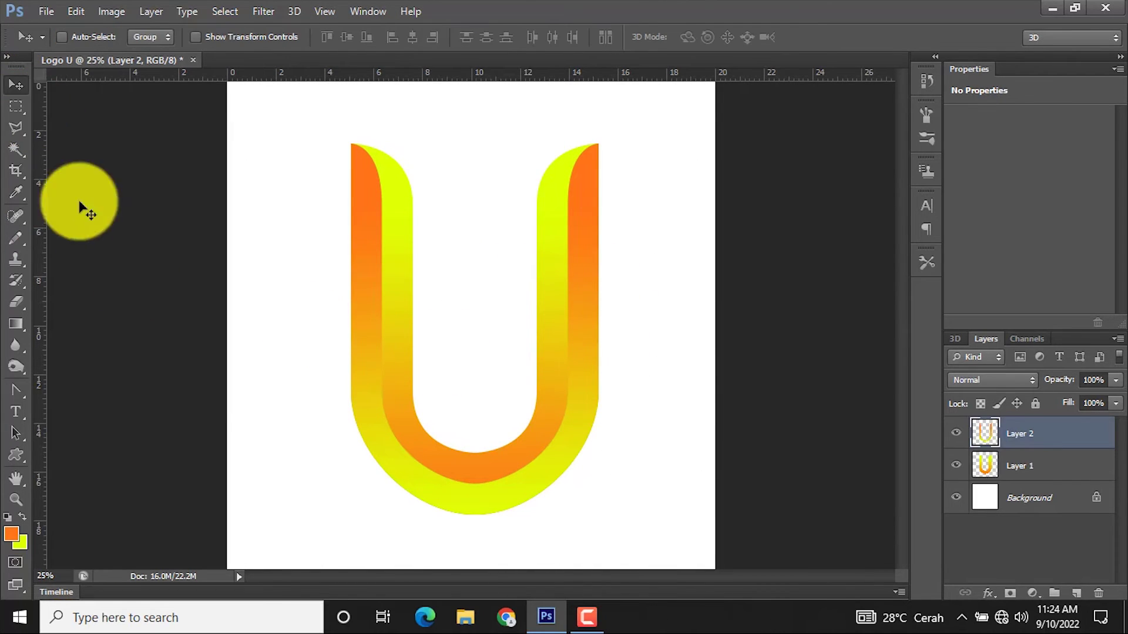
shift+click(1019, 475)
drag(539, 483, 541, 465)
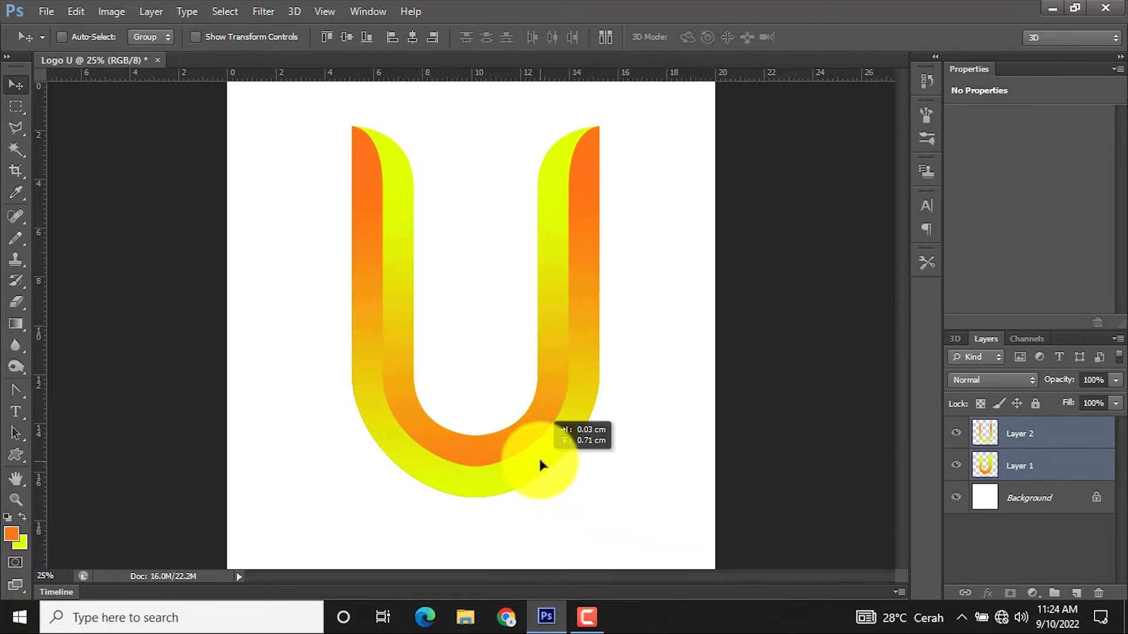
Scale the two-band U to about 85% and reposition it on the page
key(ctrl+minus)
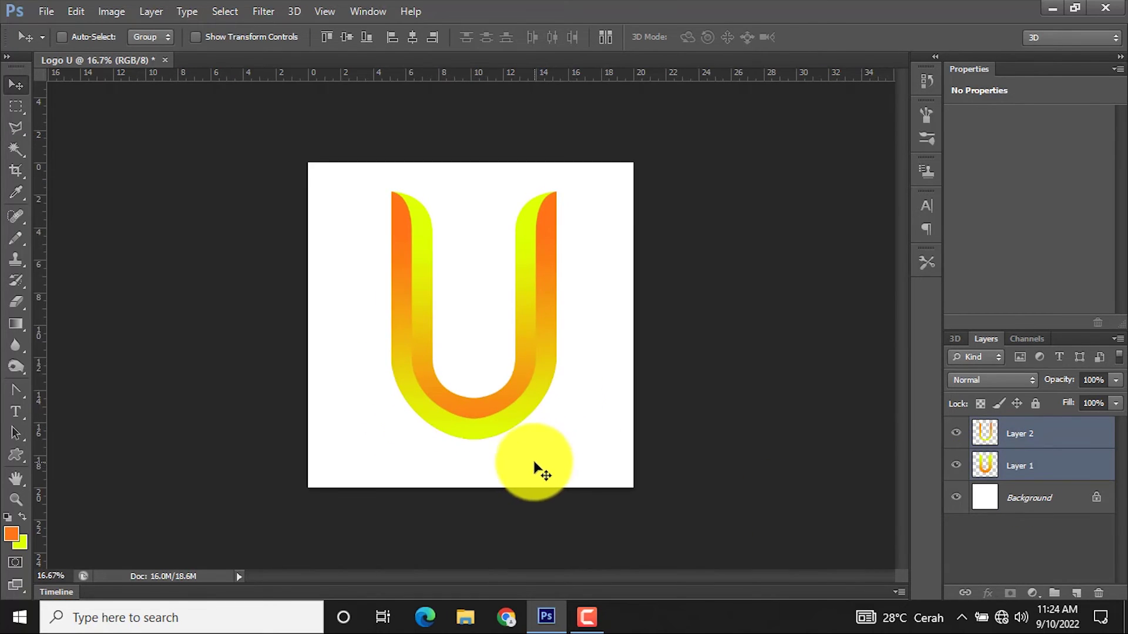
key(ctrl+t)
drag(555, 188, 539, 222)
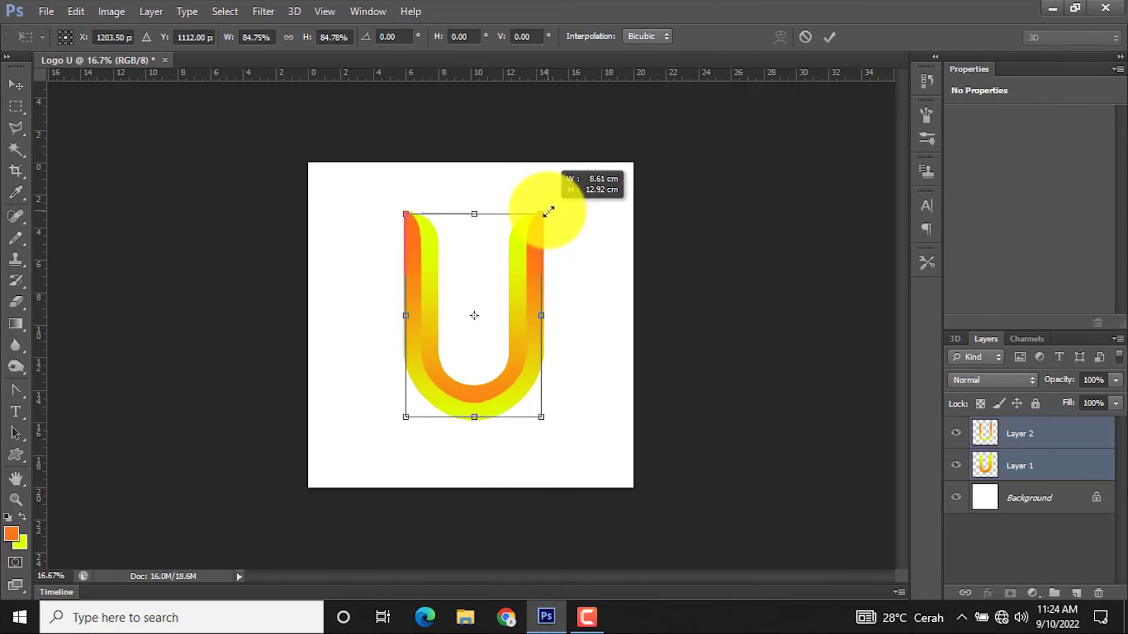
key(Return)
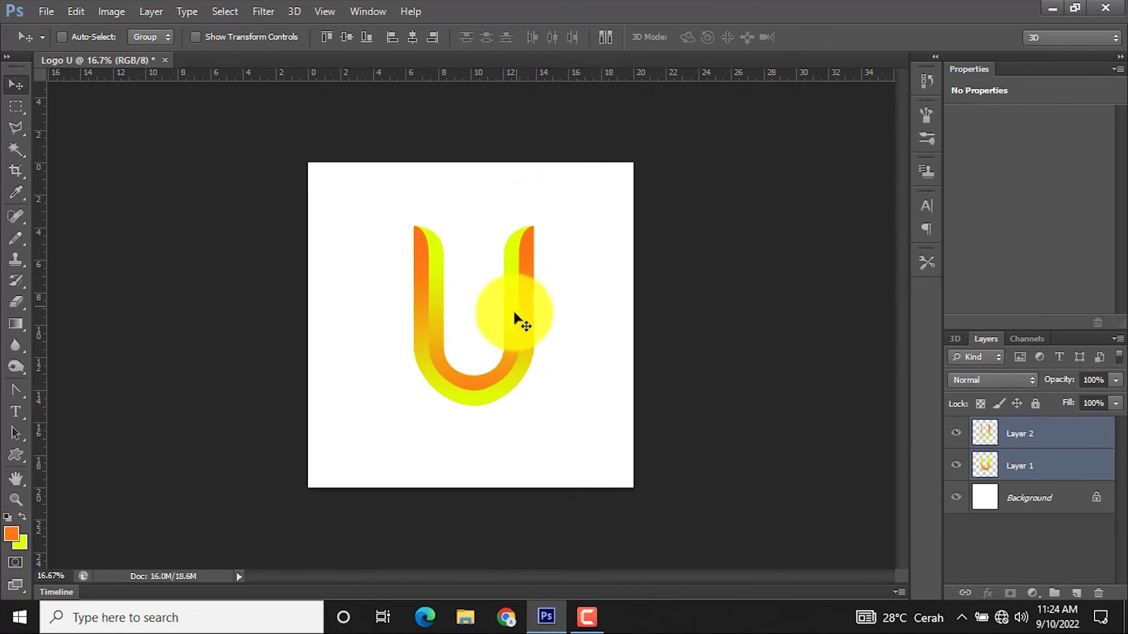
drag(516, 315, 504, 324)
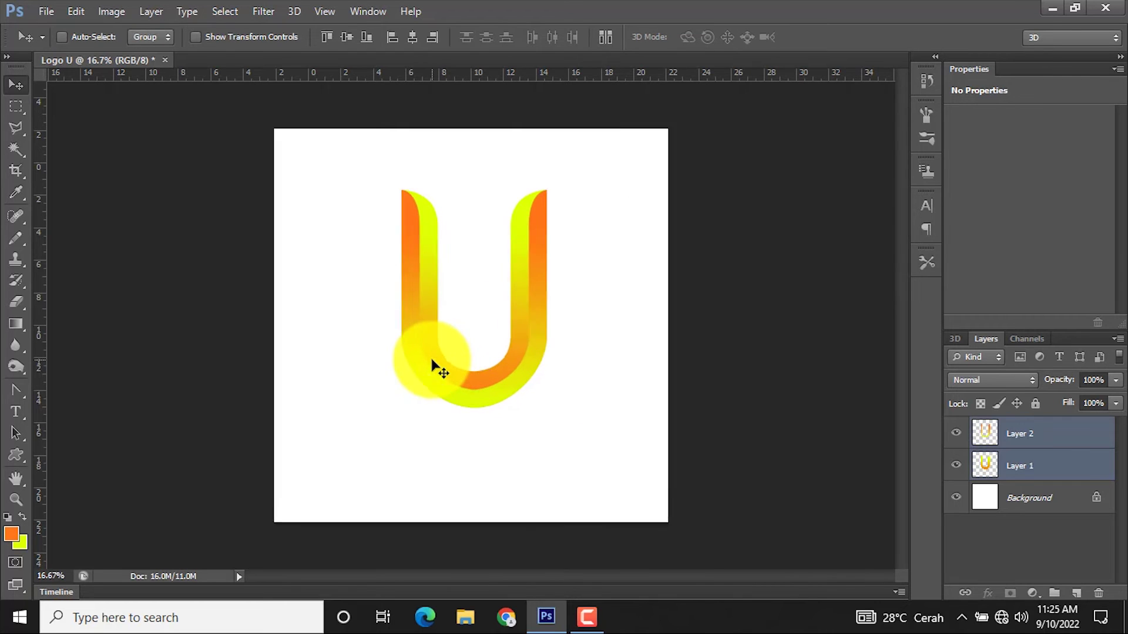
key(ctrl+plus)
Add a UNITY LOGO text line below the U and colour it black
click(9, 414)
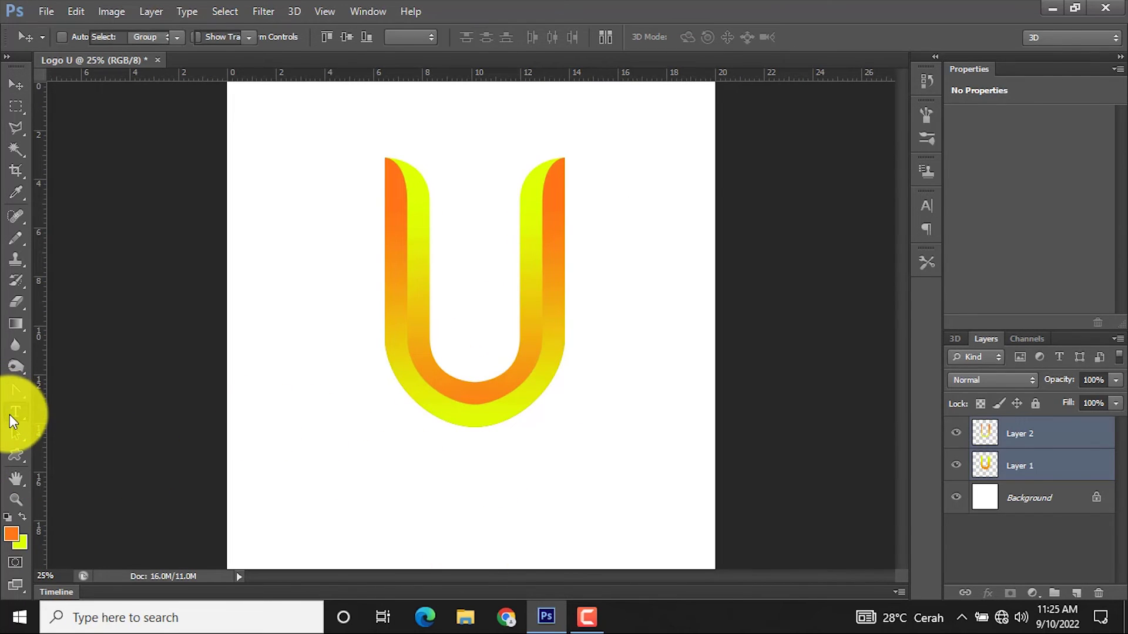
click(70, 399)
click(379, 466)
text(UNITY LOGO)
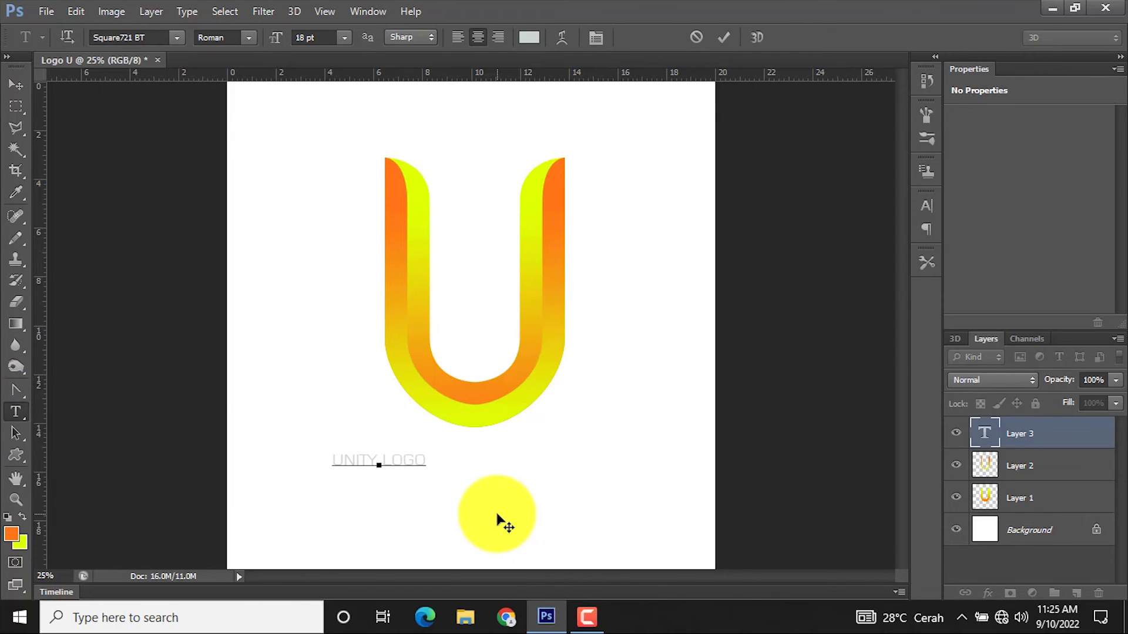
key(ctrl+a)
click(529, 37)
click(730, 545)
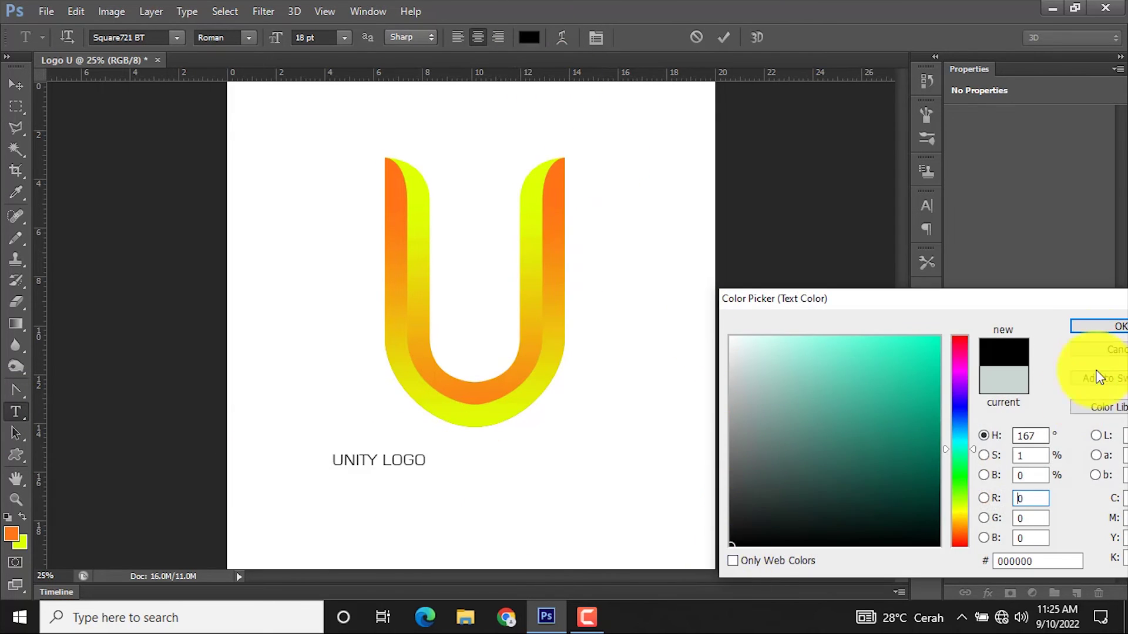
click(1098, 326)
Make the UNITY LOGO text Bold at 24 pt, centred under the U
click(344, 37)
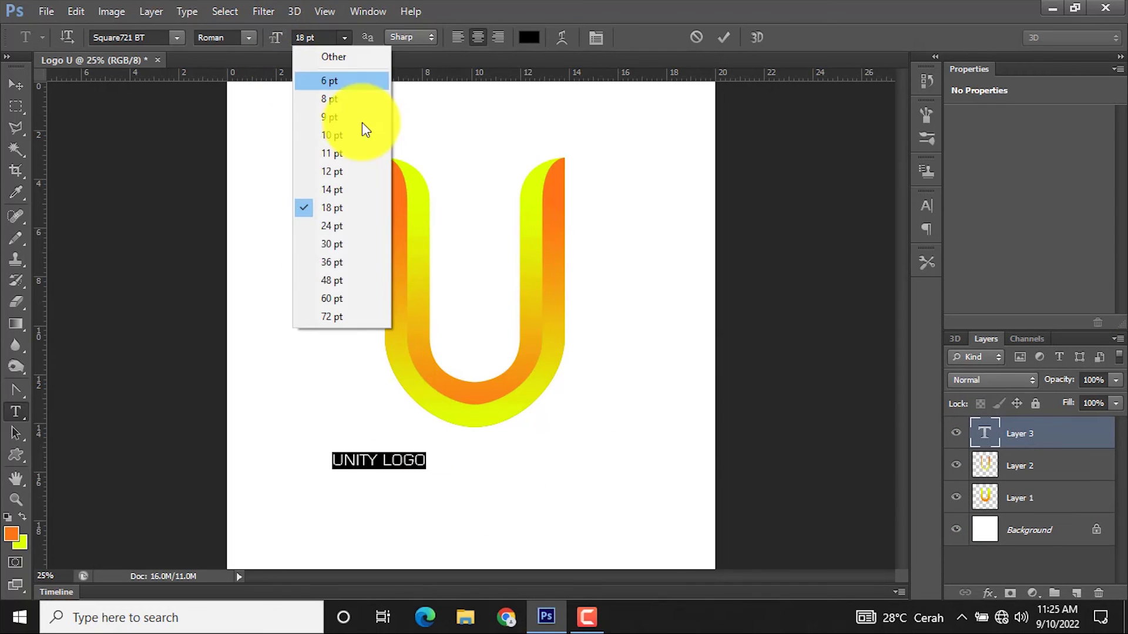
click(358, 244)
click(249, 37)
click(258, 66)
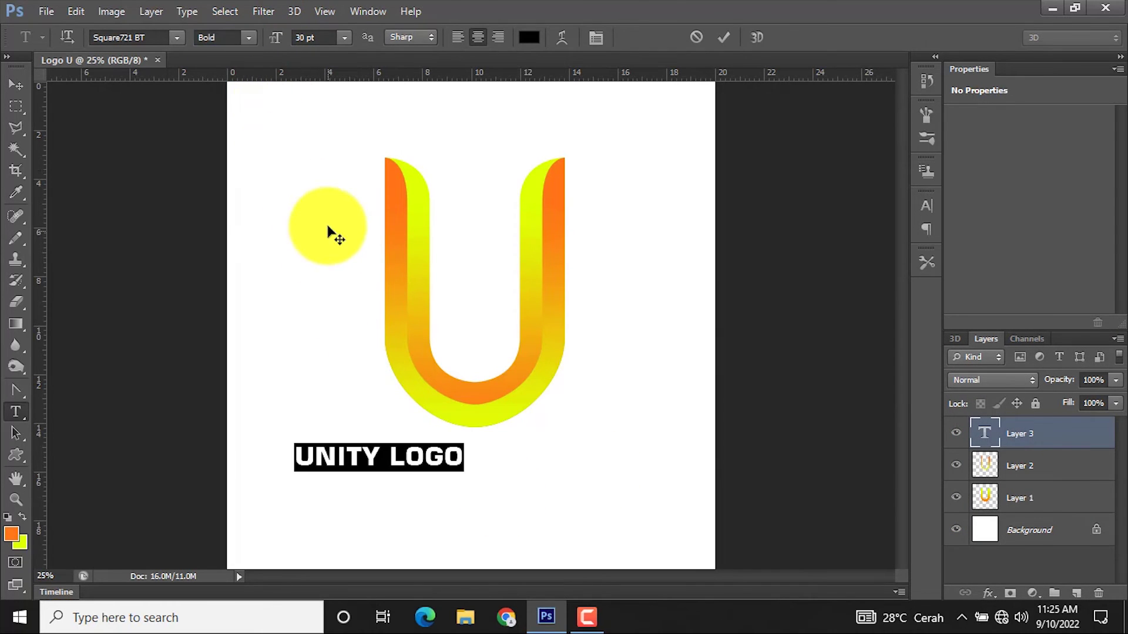
click(344, 37)
click(339, 228)
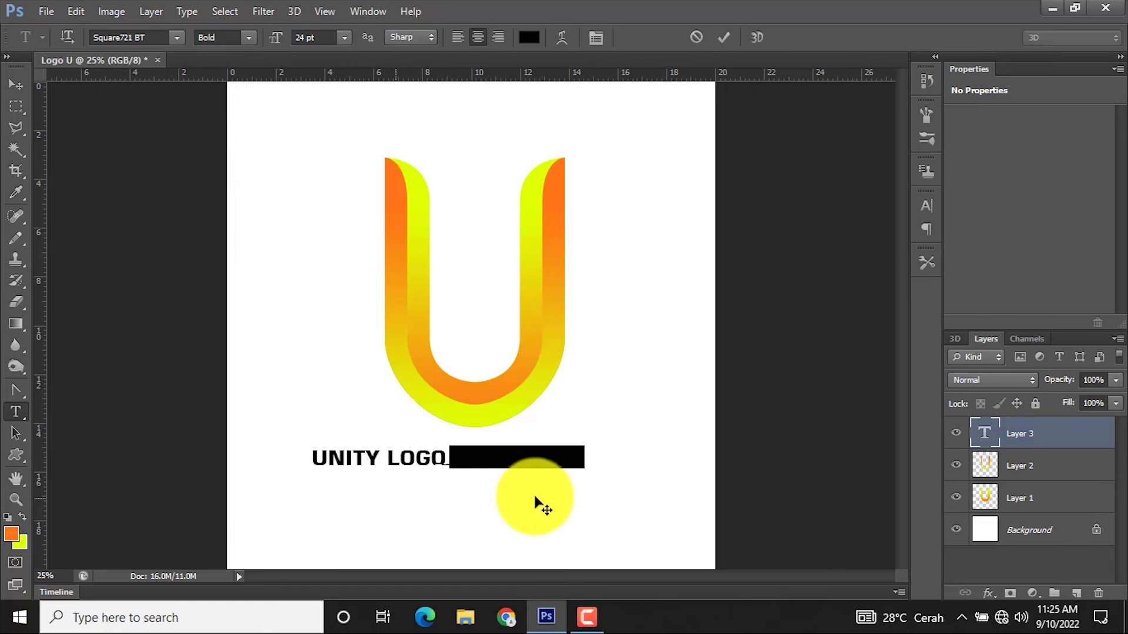
key(ctrl+a)
Add a MAKE YOUR STYLE tagline below the title in regular 18 pt
text(.)
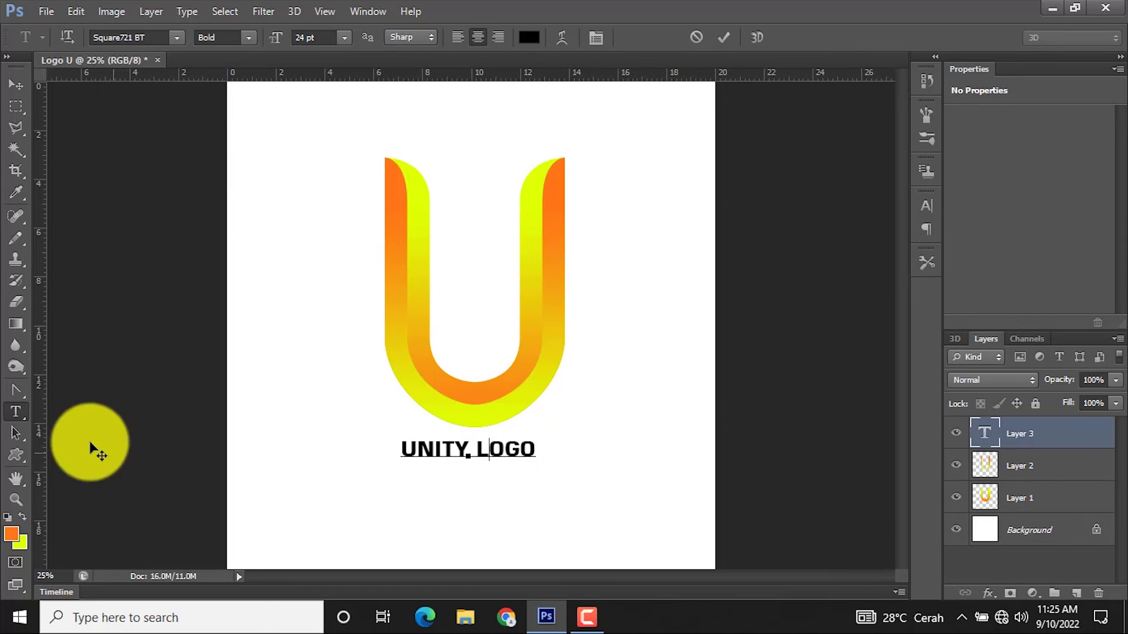
click(20, 410)
click(402, 473)
text(MAKE YOUR)
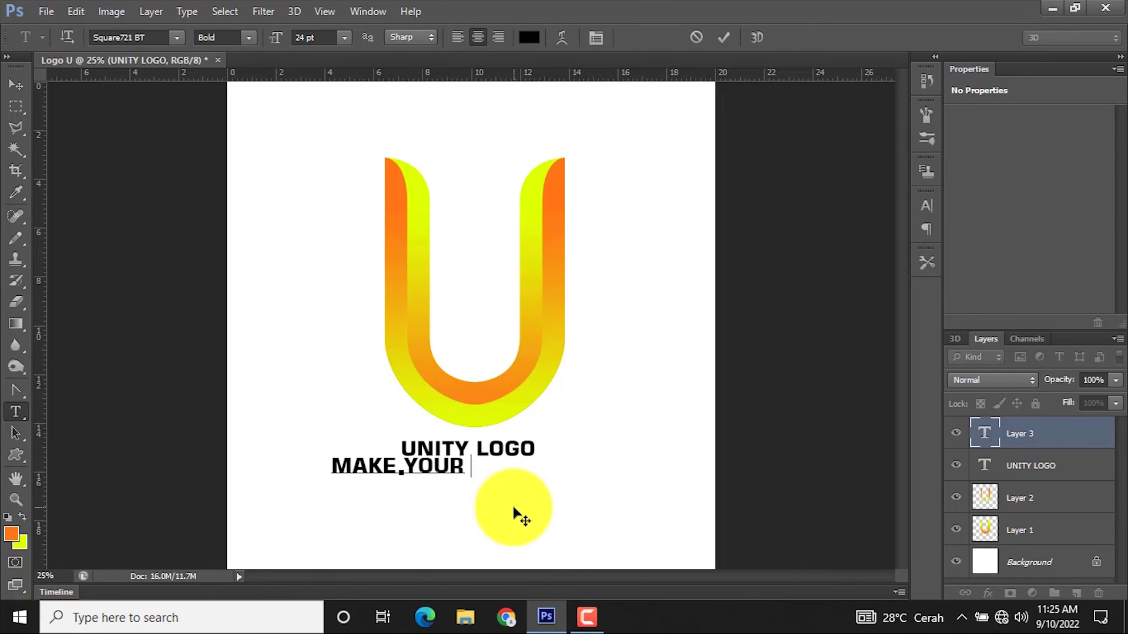
text(STYLE)
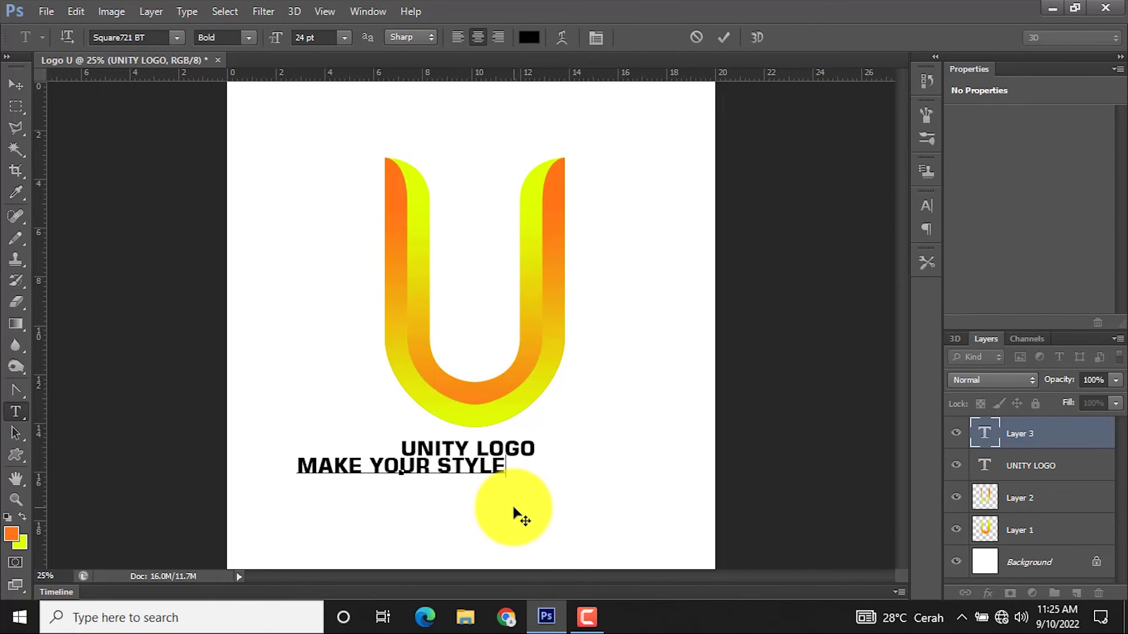
key(ctrl+a)
click(249, 37)
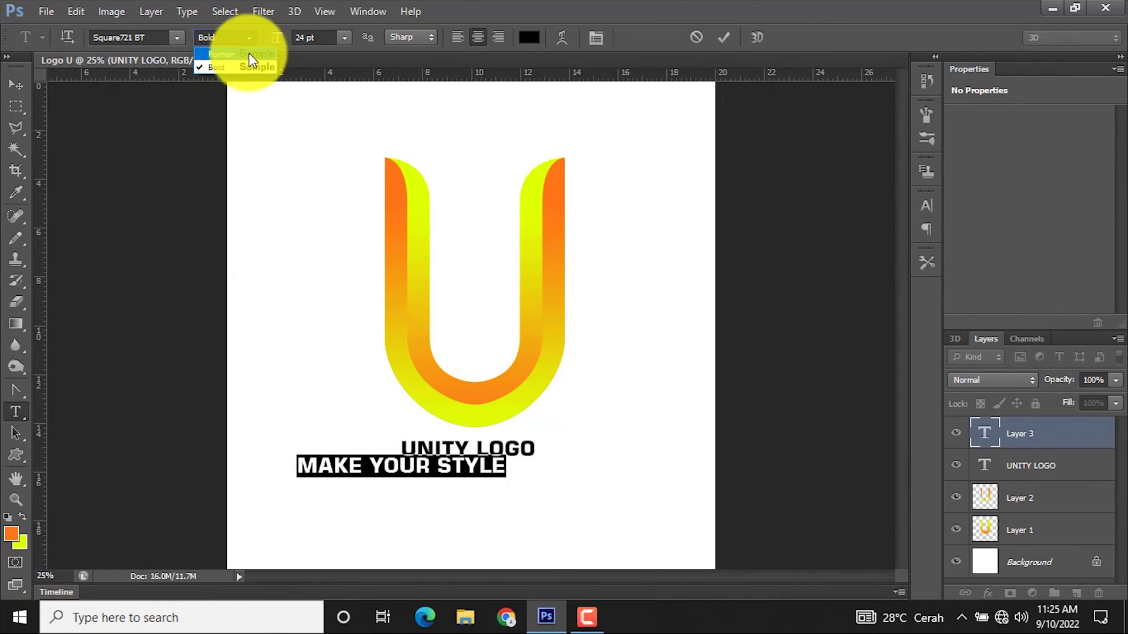
click(344, 37)
click(333, 207)
Place the tagline under UNITY LOGO and shrink it to the title's width
drag(491, 527, 518, 519)
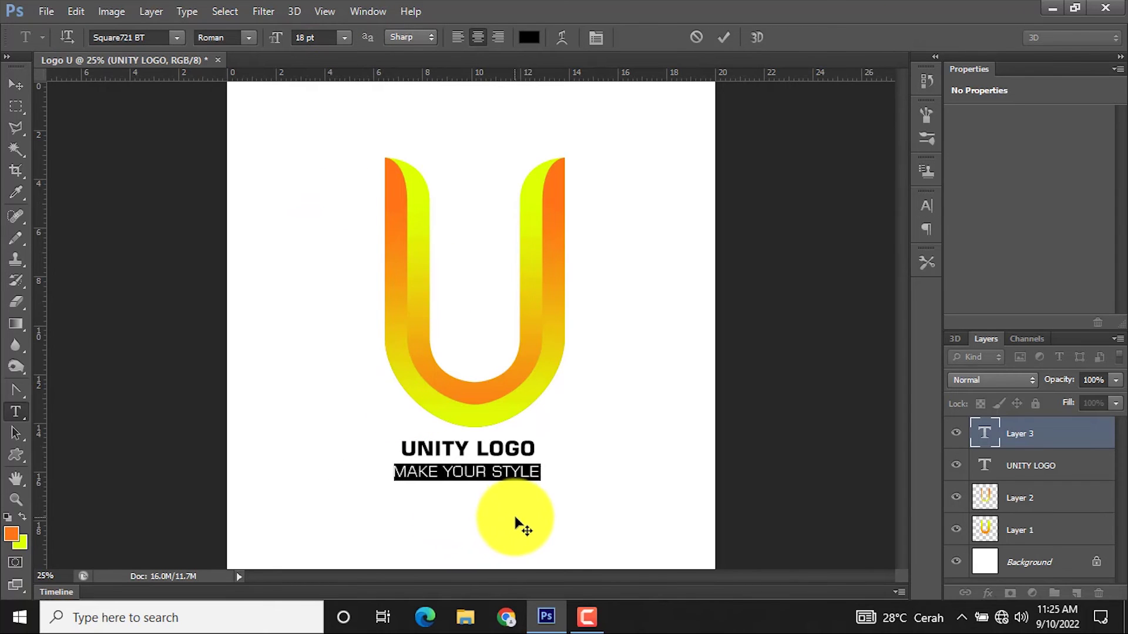
drag(544, 478, 535, 481)
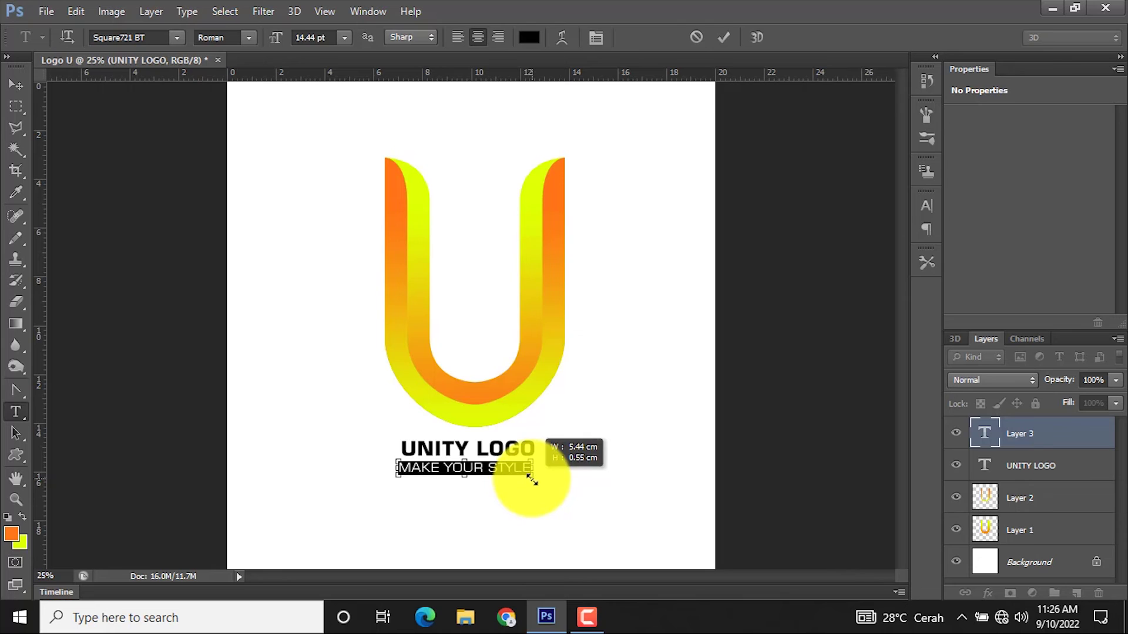
drag(535, 480, 512, 486)
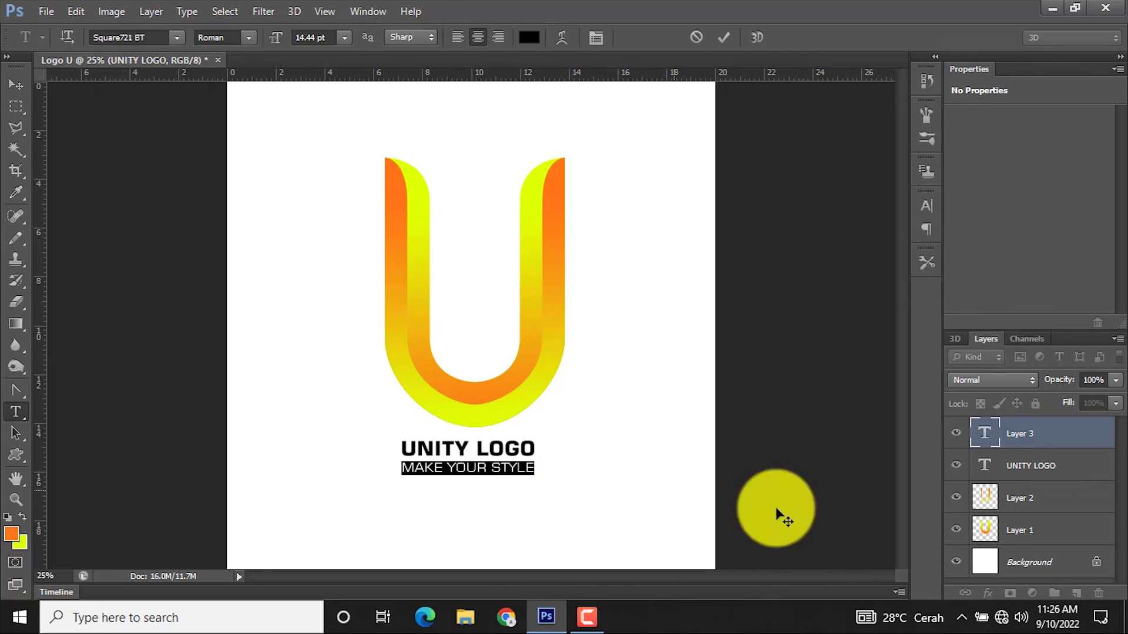
click(1019, 470)
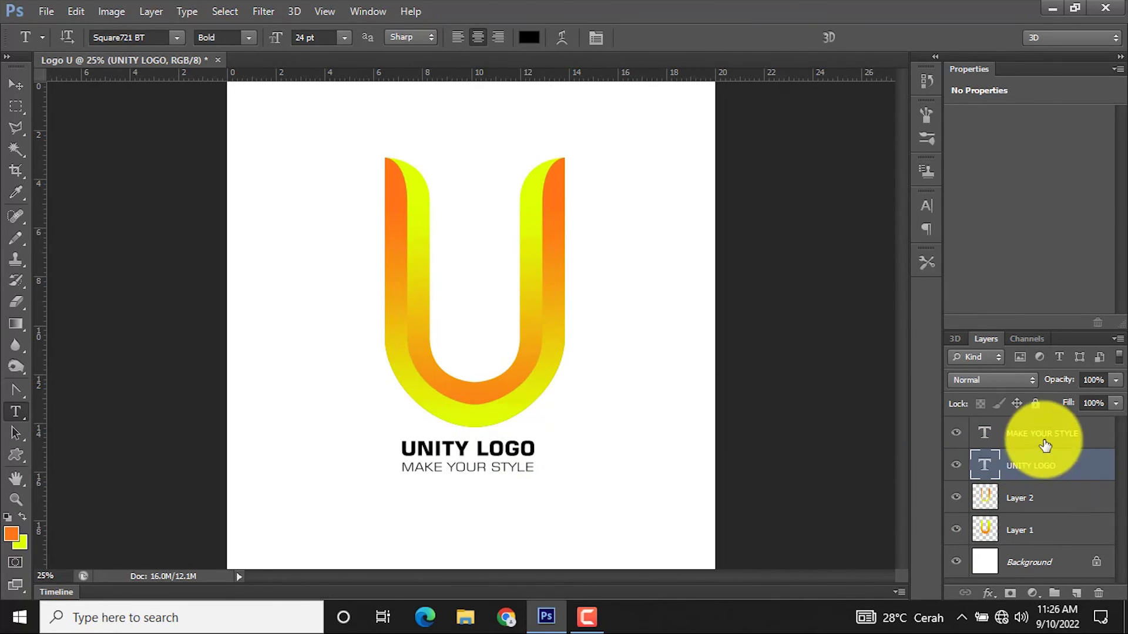
Select both text layers and shift them right to centre under the U
click(495, 485)
click(1042, 447)
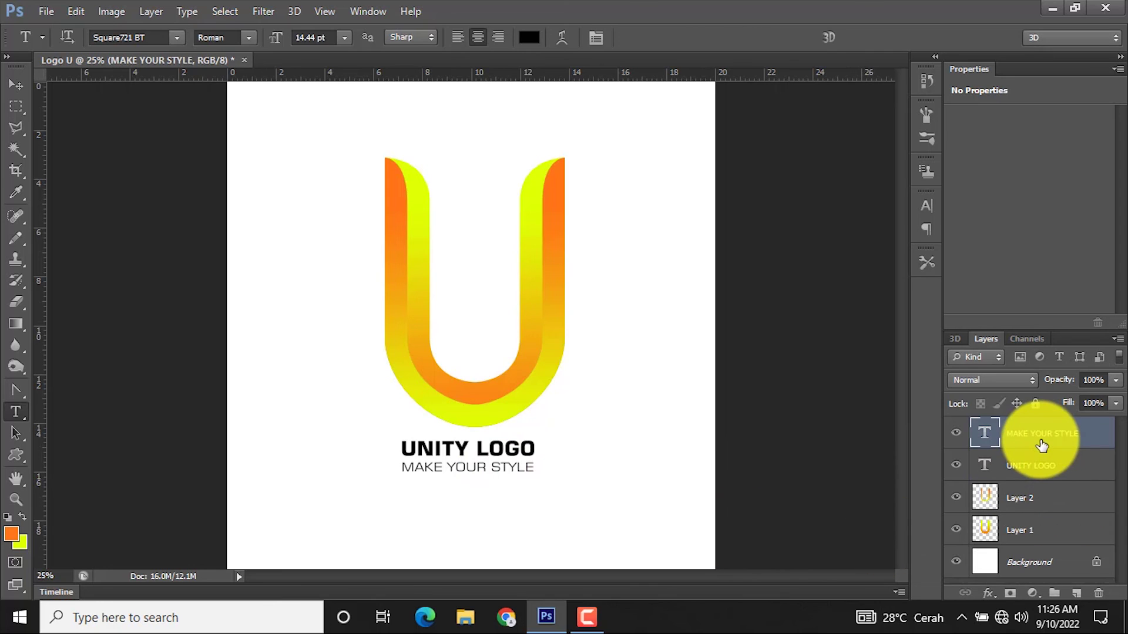
shift+click(1032, 464)
click(16, 84)
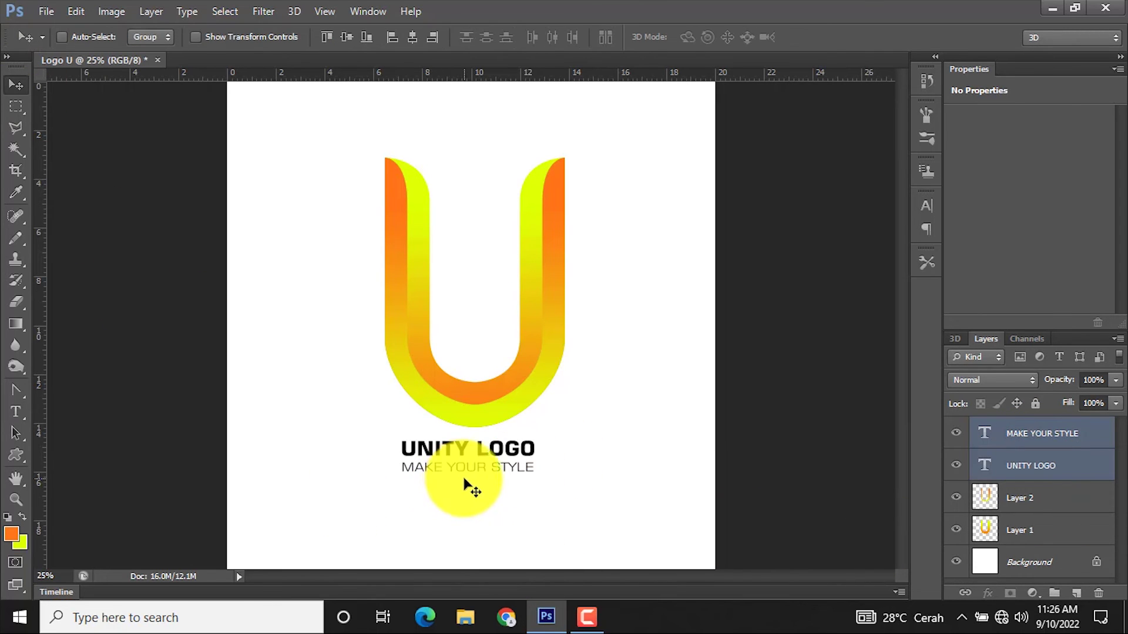
drag(468, 486, 475, 485)
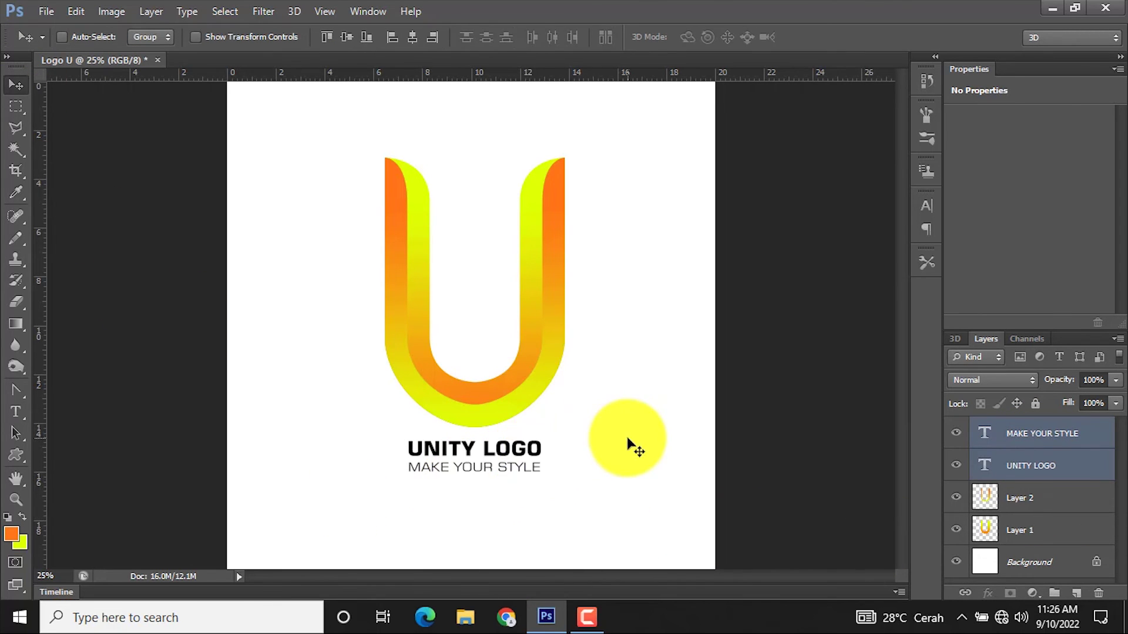
click(1055, 559)
Fill the Background with a light grey-to-grey radial gradient centred on the U
click(17, 325)
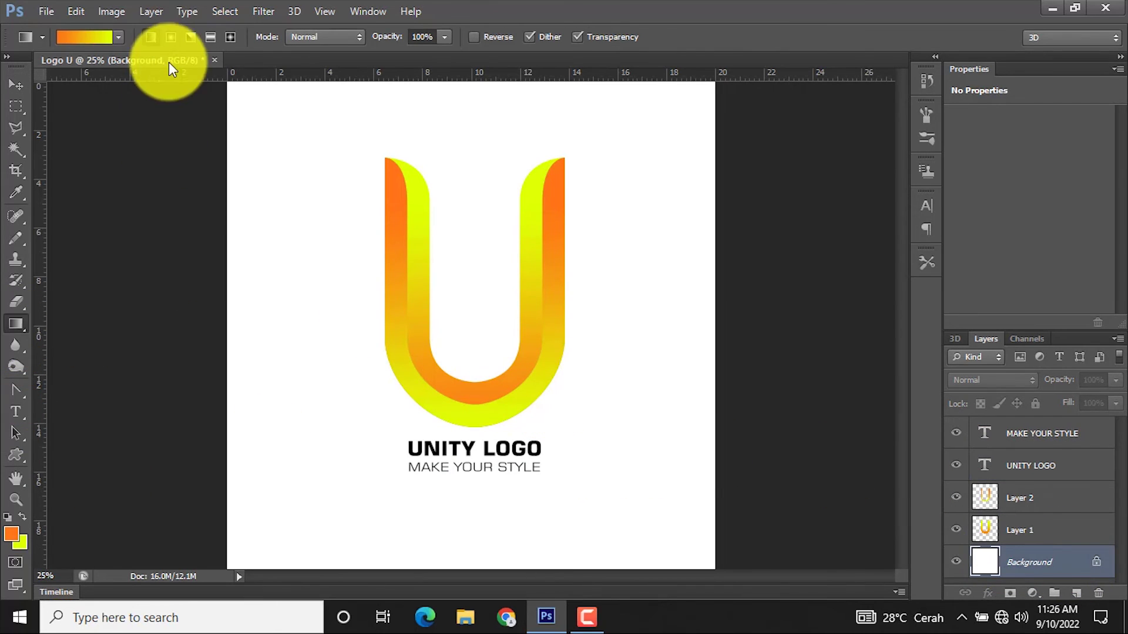
click(171, 36)
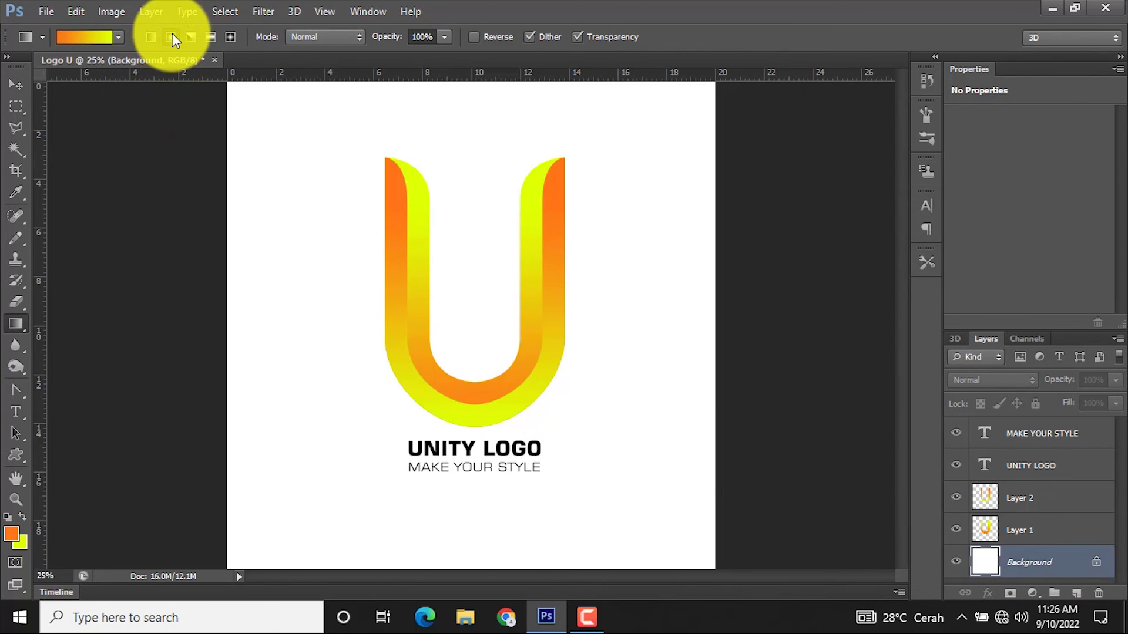
click(11, 532)
click(731, 364)
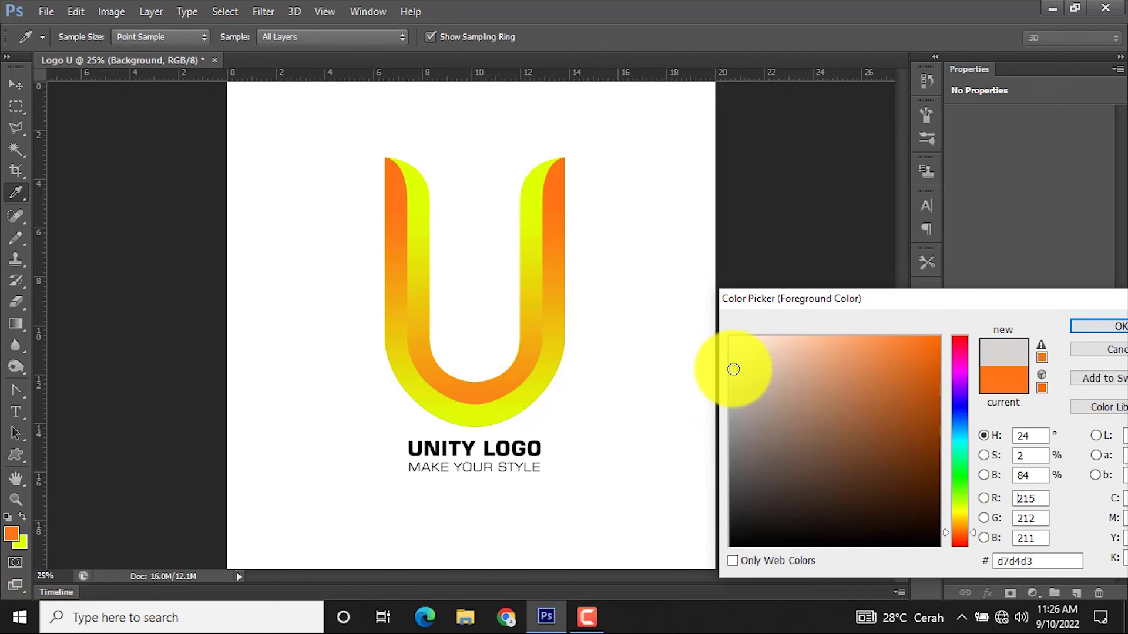
click(1107, 327)
click(21, 541)
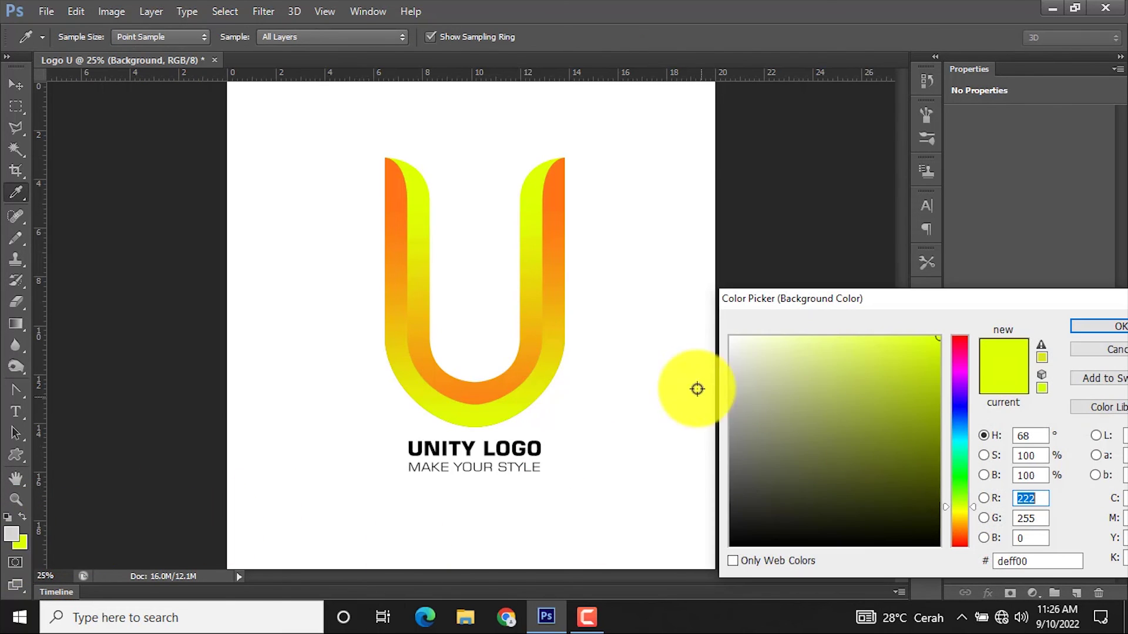
drag(735, 431, 756, 423)
click(1108, 326)
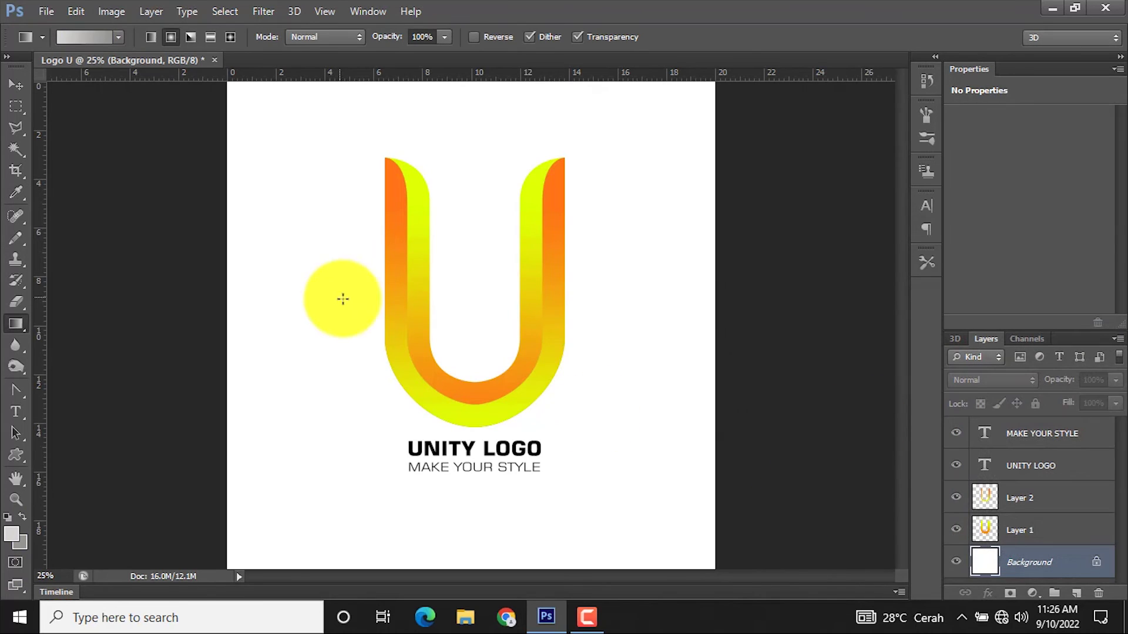
drag(477, 333, 899, 335)
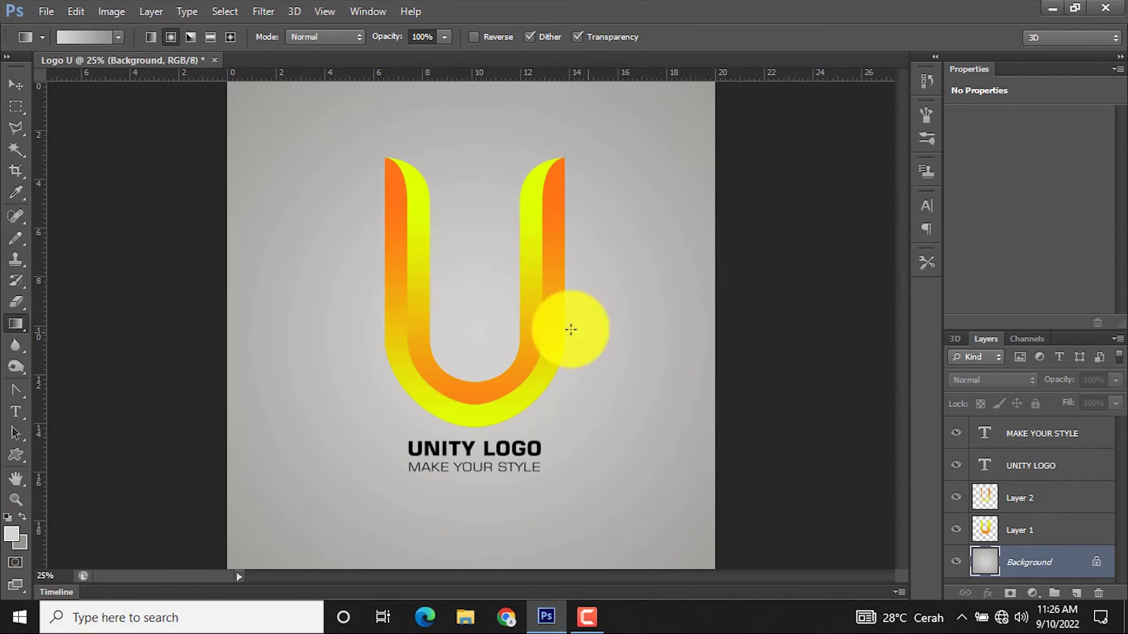
drag(479, 317, 1019, 327)
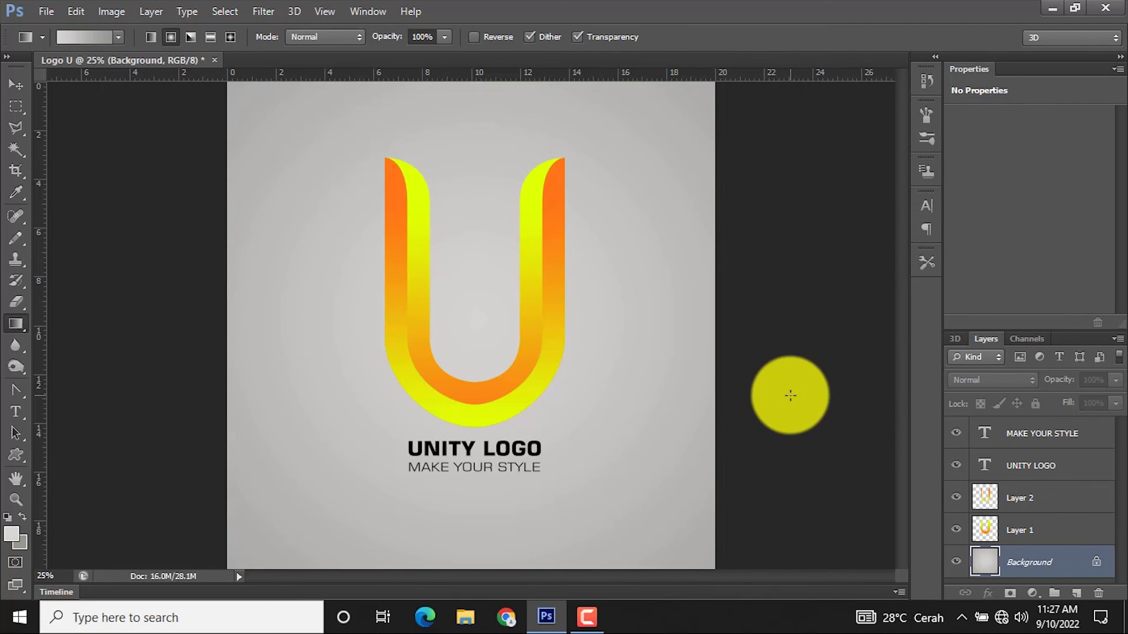
Change the second colour to pale mint and redraw the radial background gradient
click(20, 542)
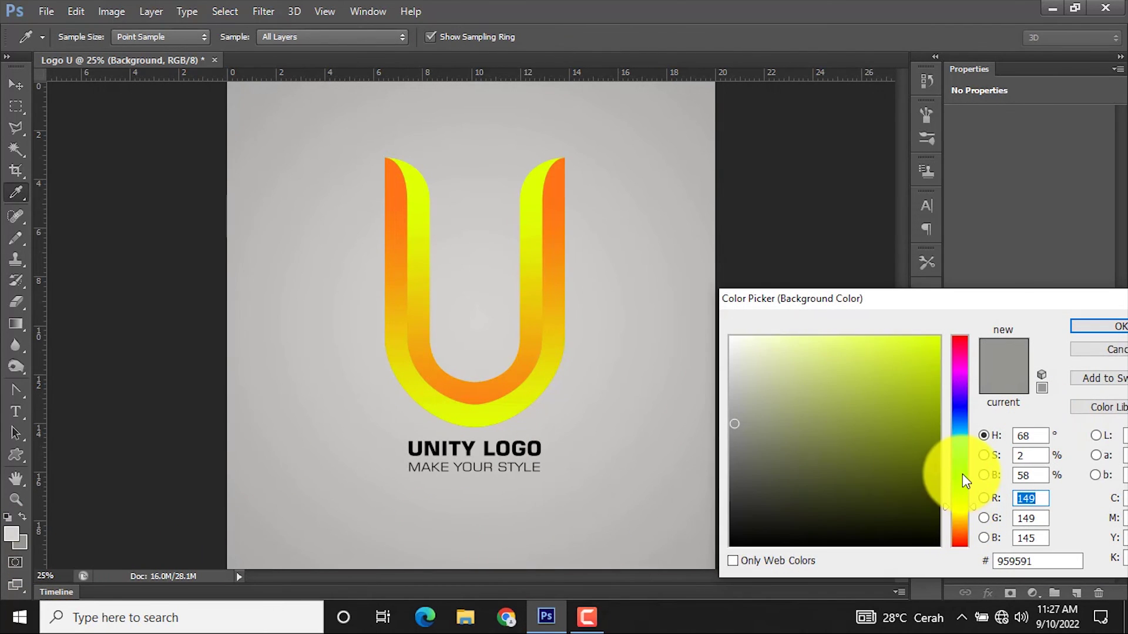
drag(962, 474, 962, 457)
click(861, 446)
click(803, 364)
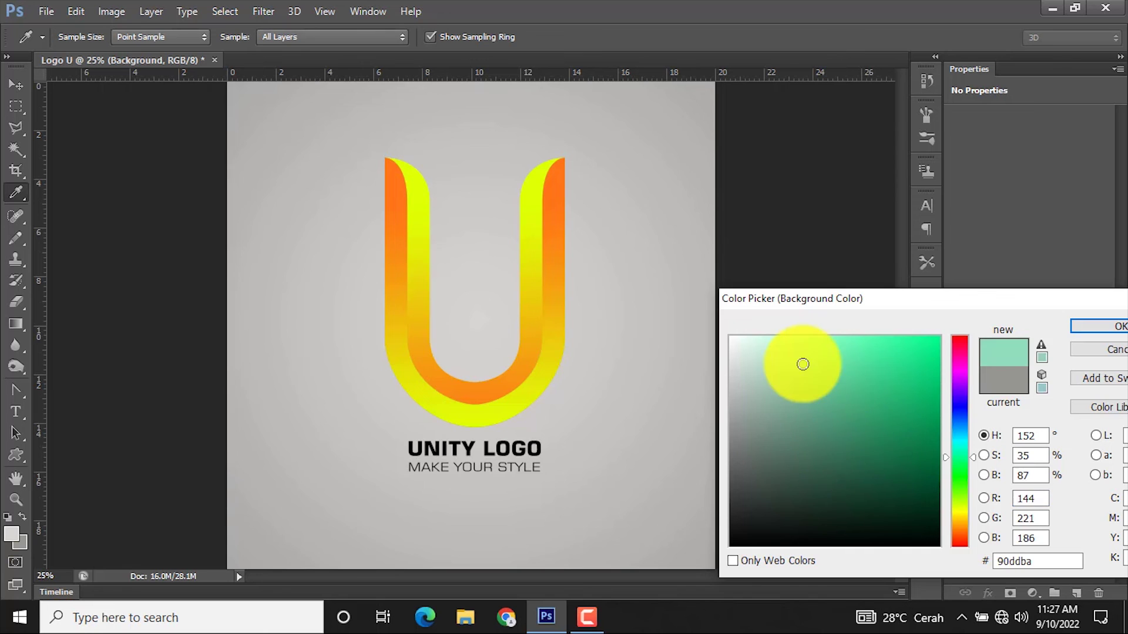
drag(802, 364, 801, 378)
click(786, 345)
click(1098, 326)
key(g)
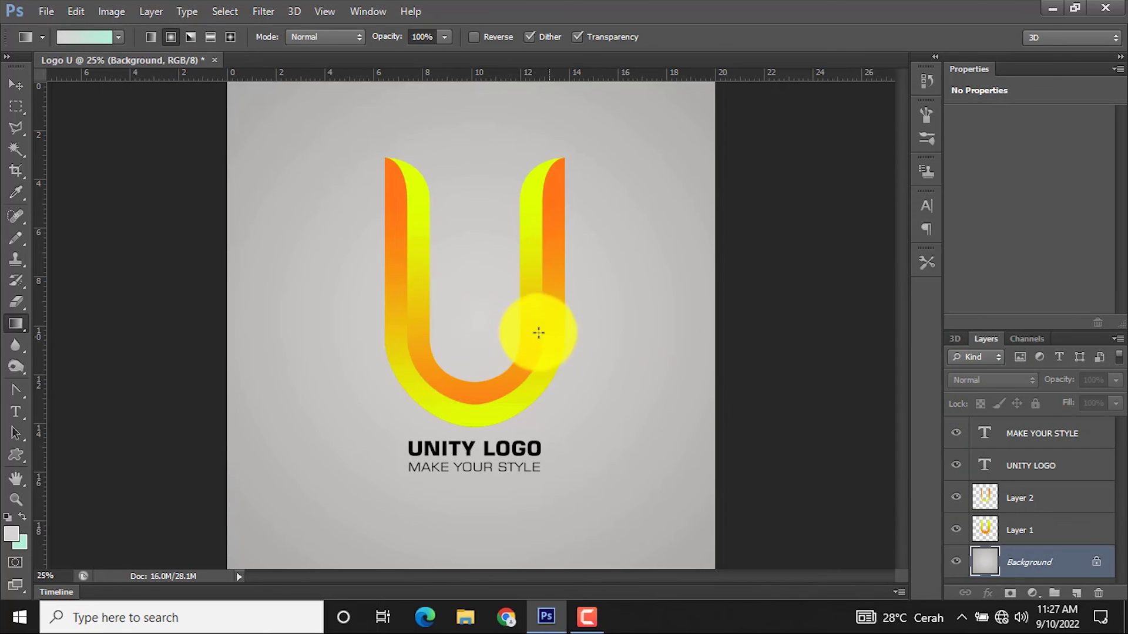
drag(473, 335, 1027, 338)
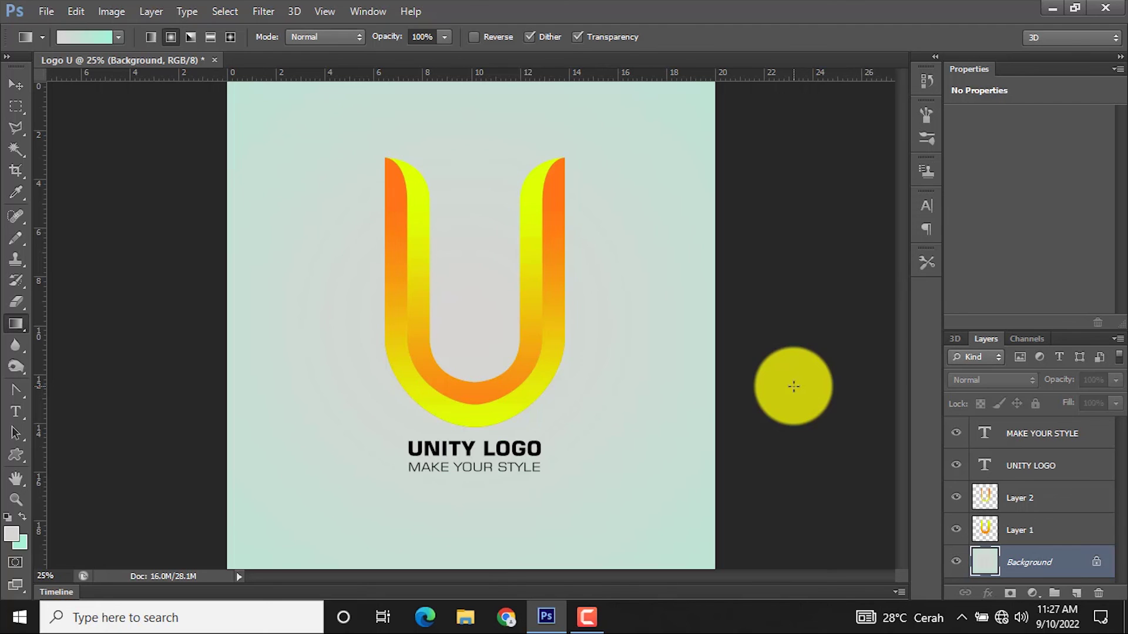
Save the layered file as Logo U.psd in a new logo U folder
click(43, 11)
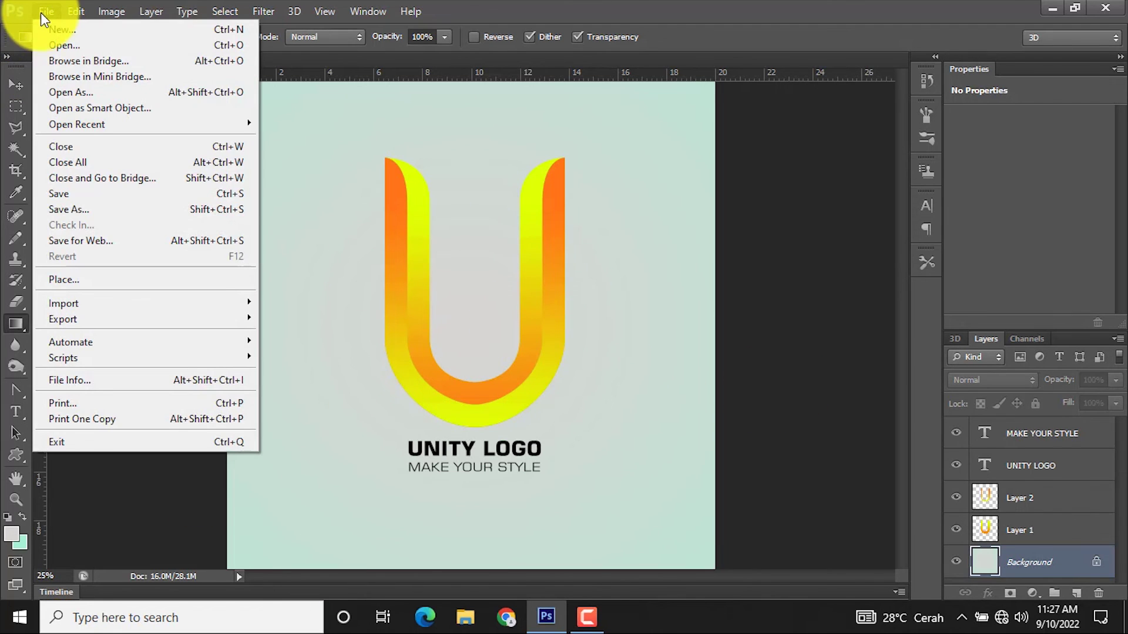
click(211, 209)
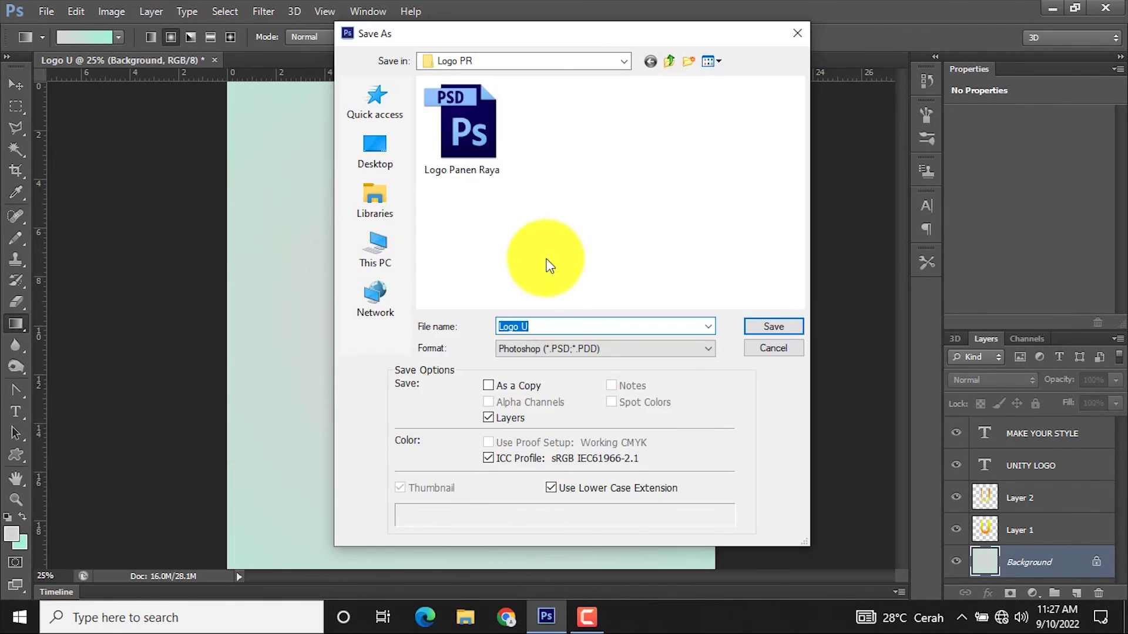
click(670, 63)
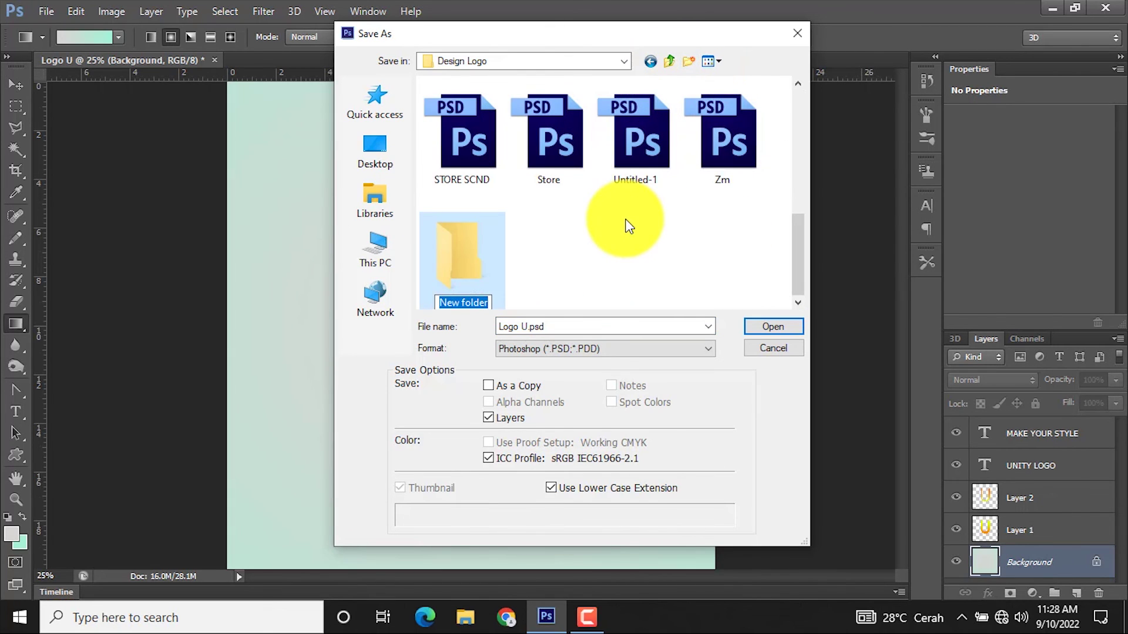
text(logo U)
click(753, 323)
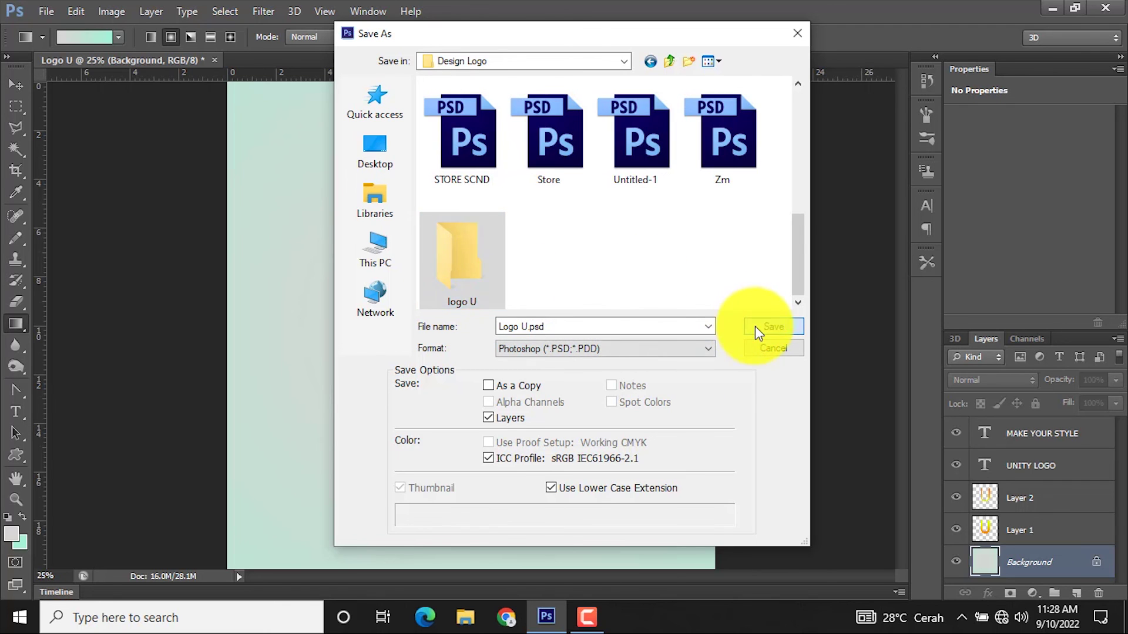
click(756, 326)
click(753, 328)
click(748, 183)
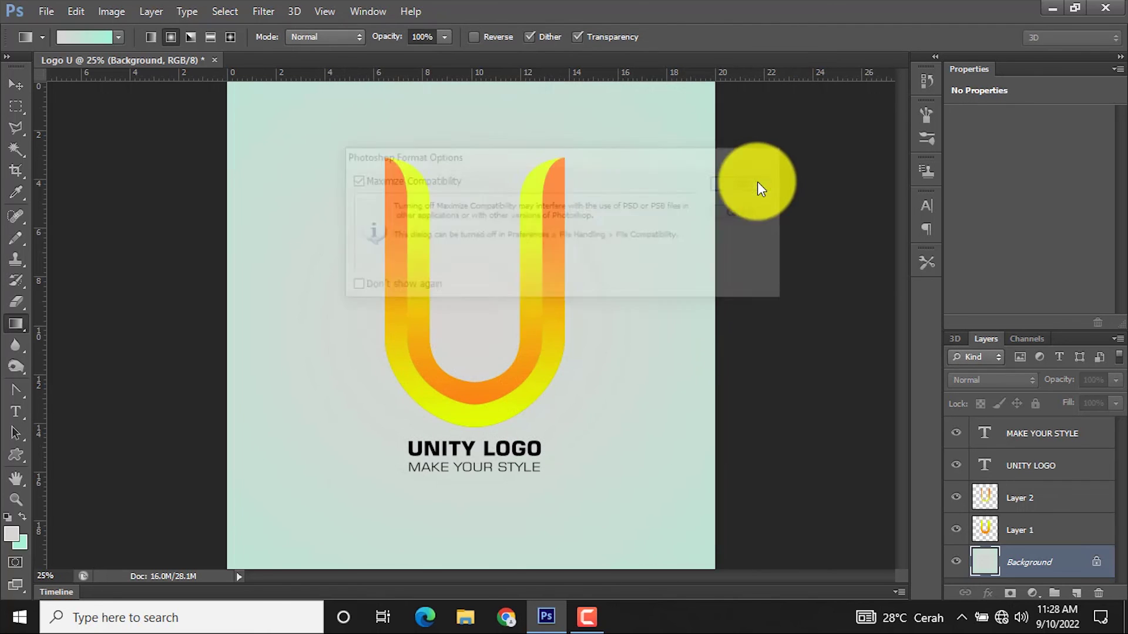
Save a Logo U JPEG copy at maximum quality in the same folder
click(46, 11)
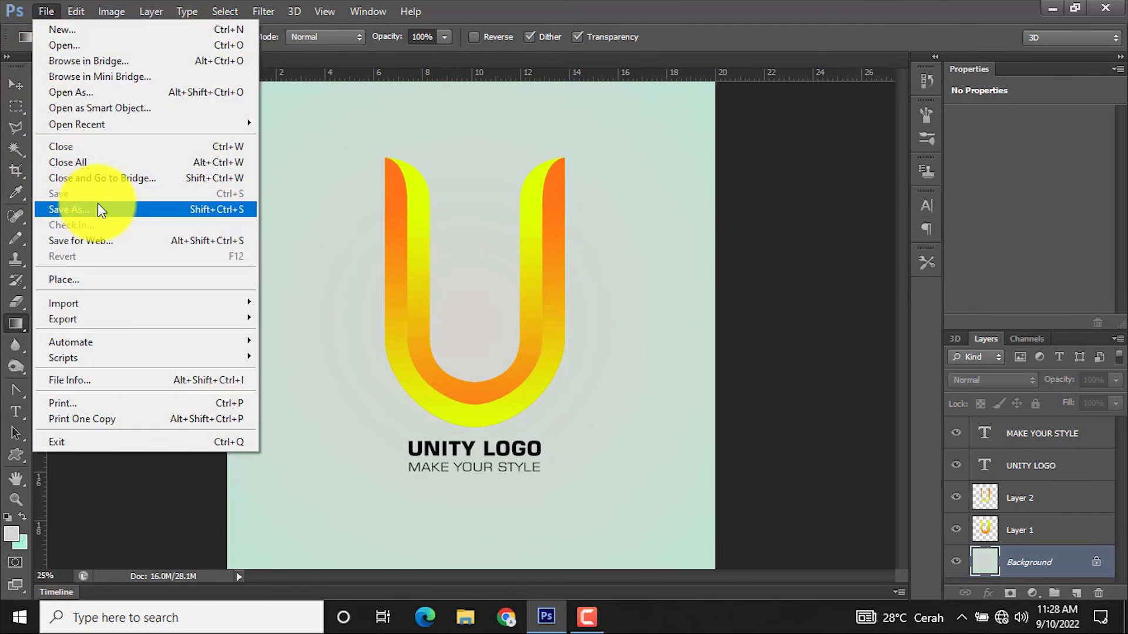
click(159, 209)
click(611, 349)
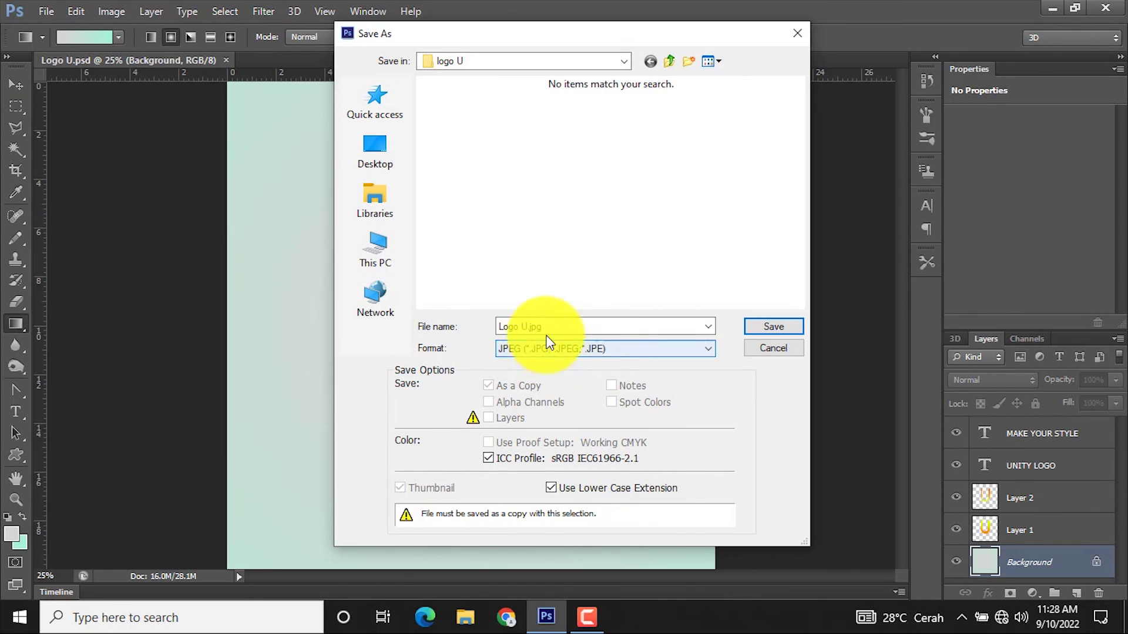
click(769, 327)
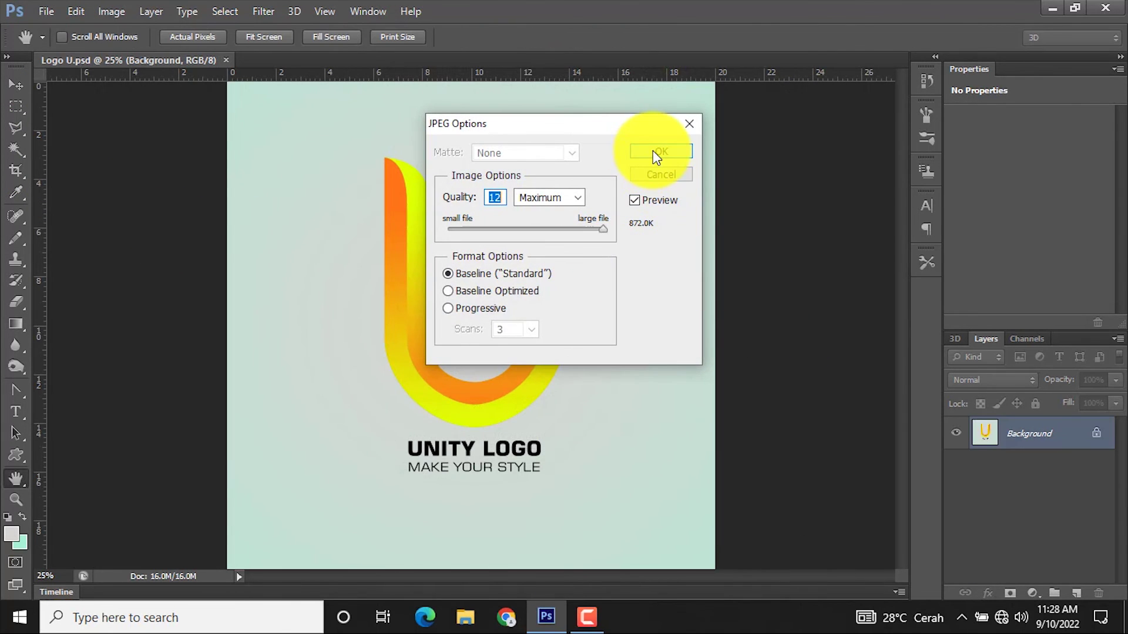
click(653, 152)
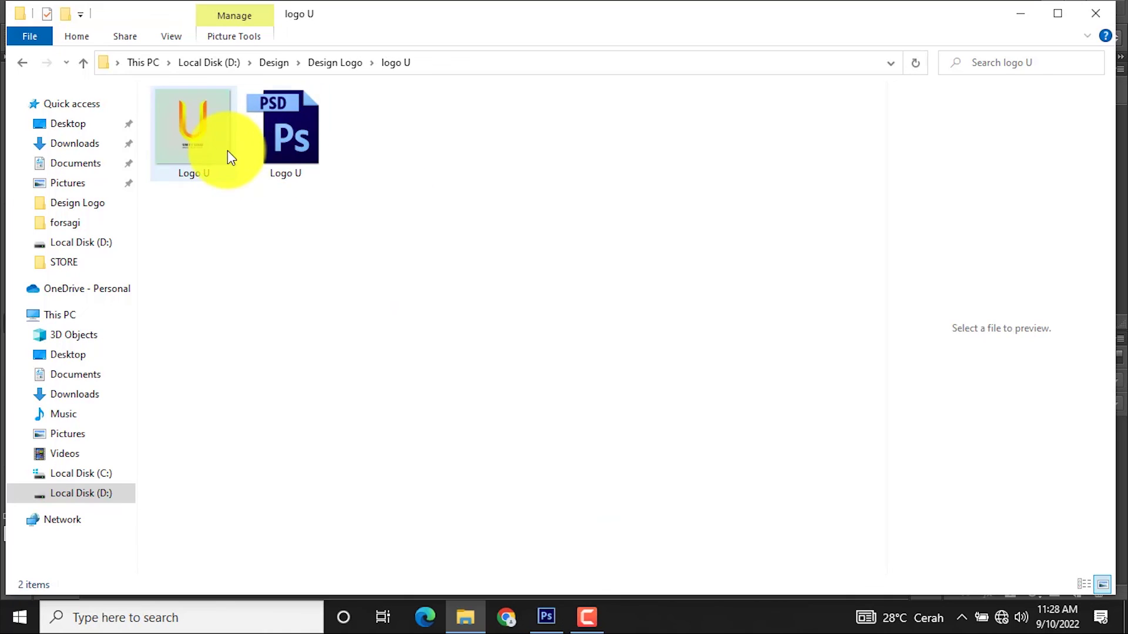
click(227, 150)
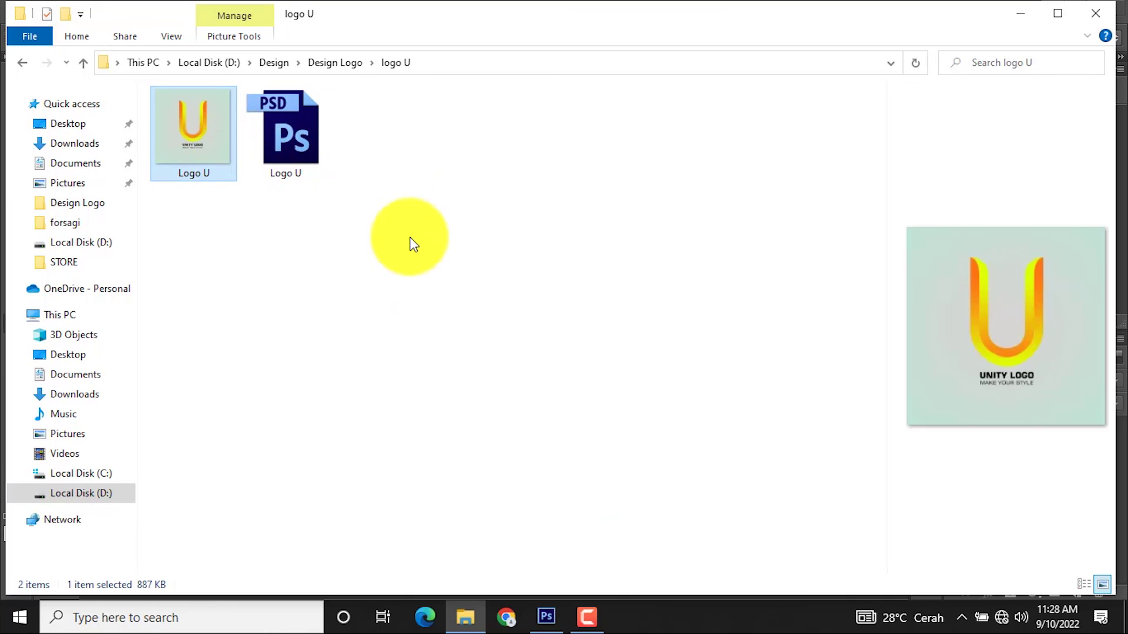
Preview Logo U.jpg full size in the image viewer, then close it and return to Photoshop
double_click(203, 172)
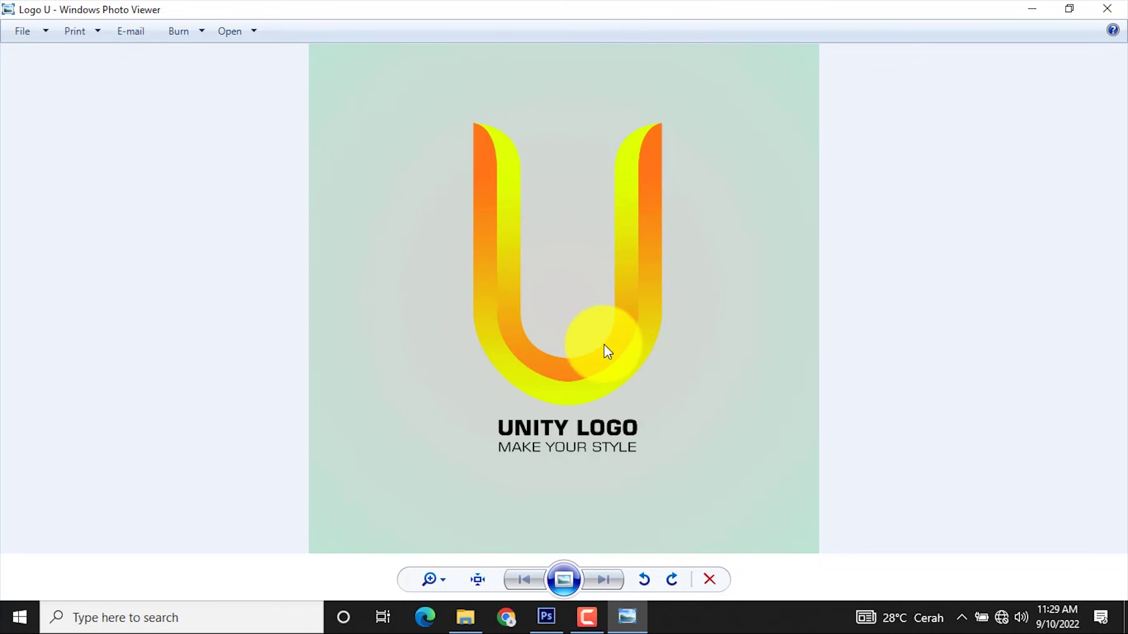
click(1105, 9)
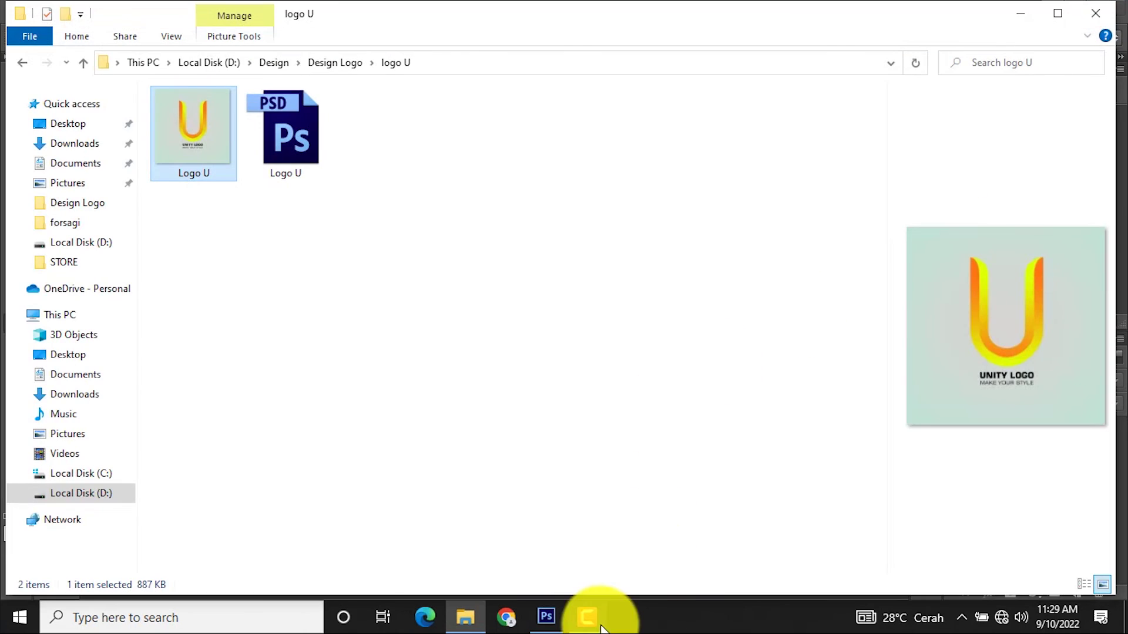
click(546, 617)
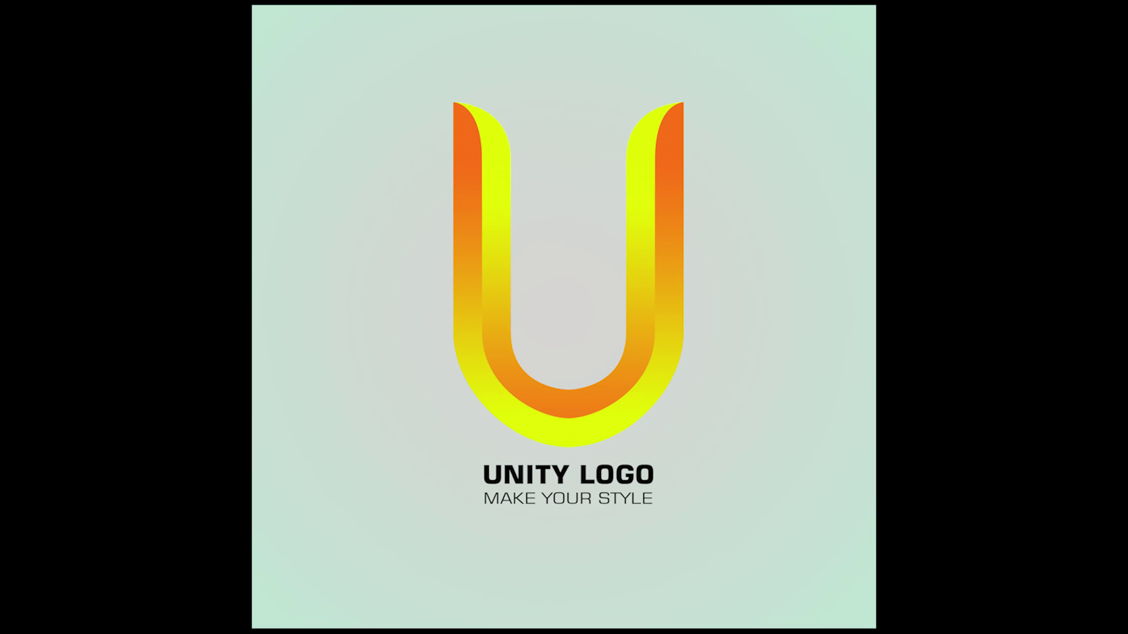